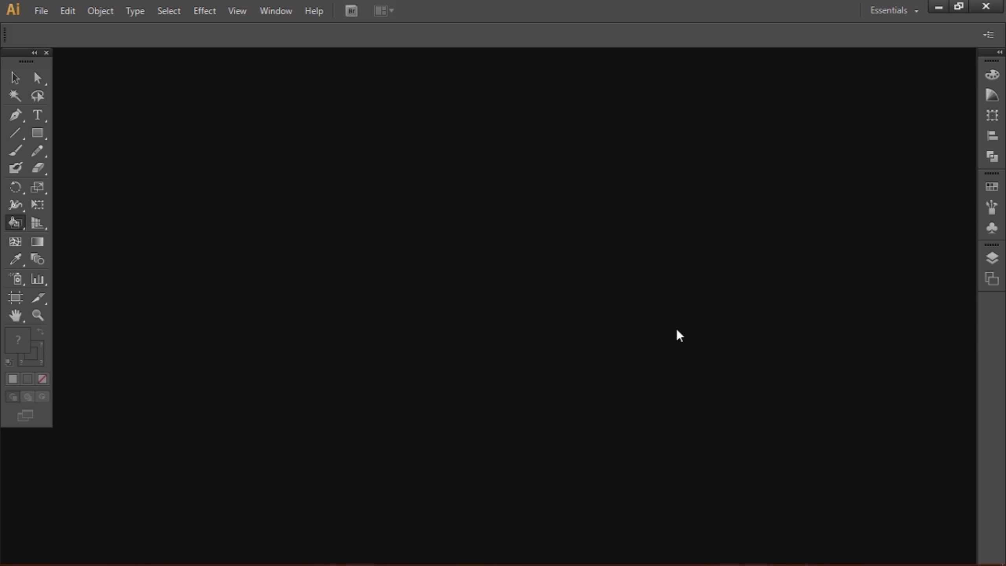
Create a new 8 × 10 in document and bring up the Place dialog
key("ctrl+n")
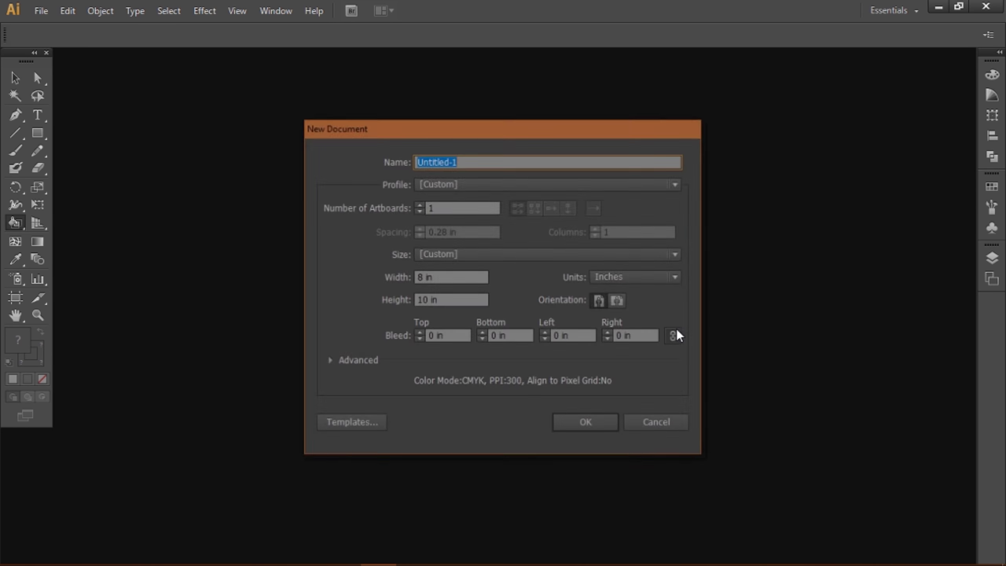
left_click(589, 430)
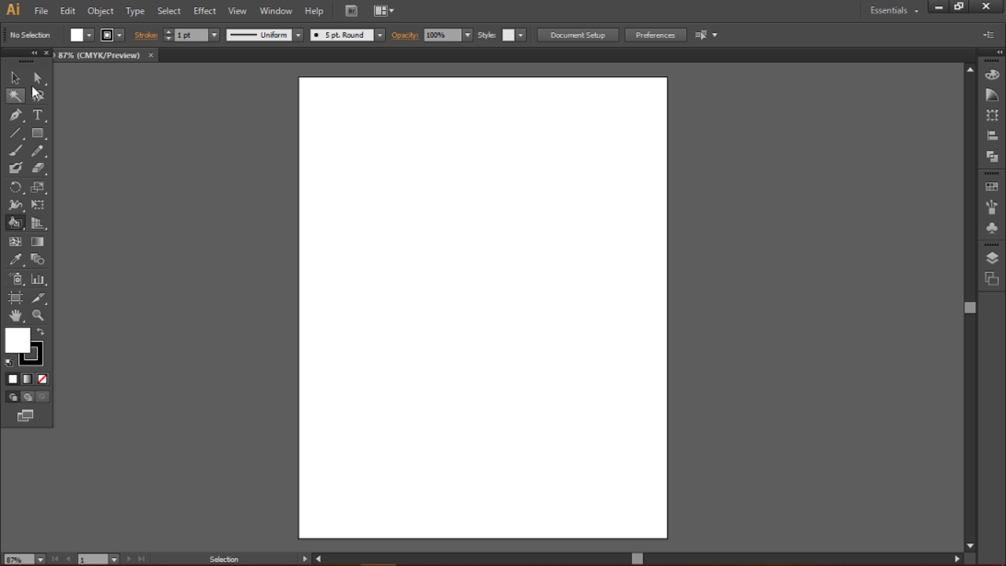
left_click(41, 10)
left_click(119, 248)
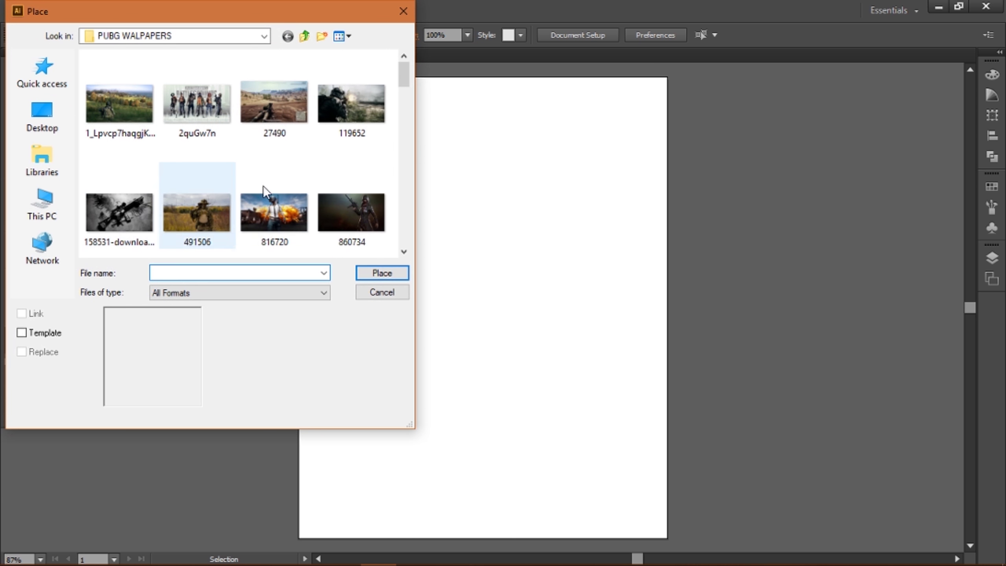
Place the wp2208719 image and shrink it to a small thumbnail above the artboard
scroll(265, 186, "down", 5)
left_click(197, 222)
left_click(383, 273)
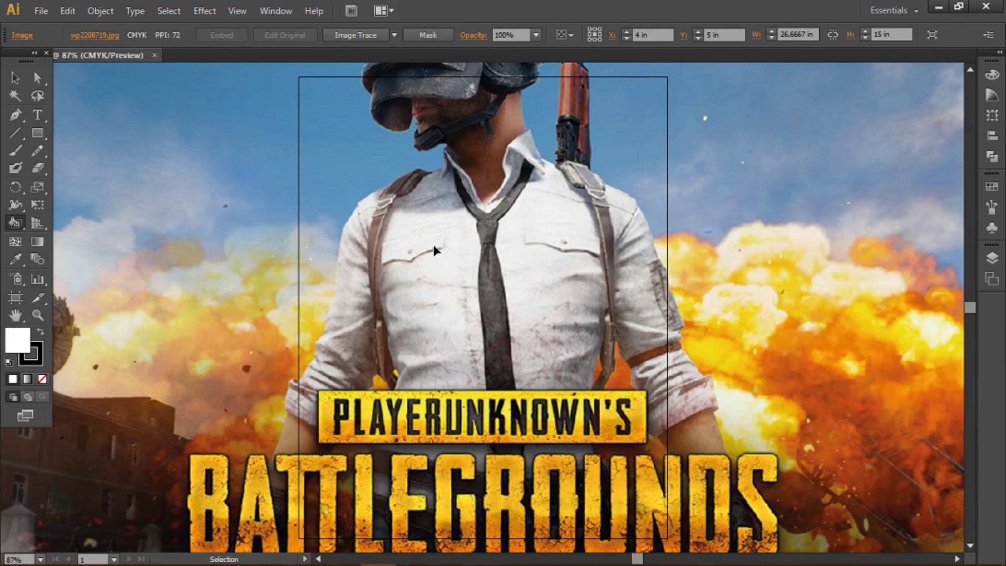
key("ctrl+minus")
key("ctrl+minus")
key("ctrl+minus")
key("v")
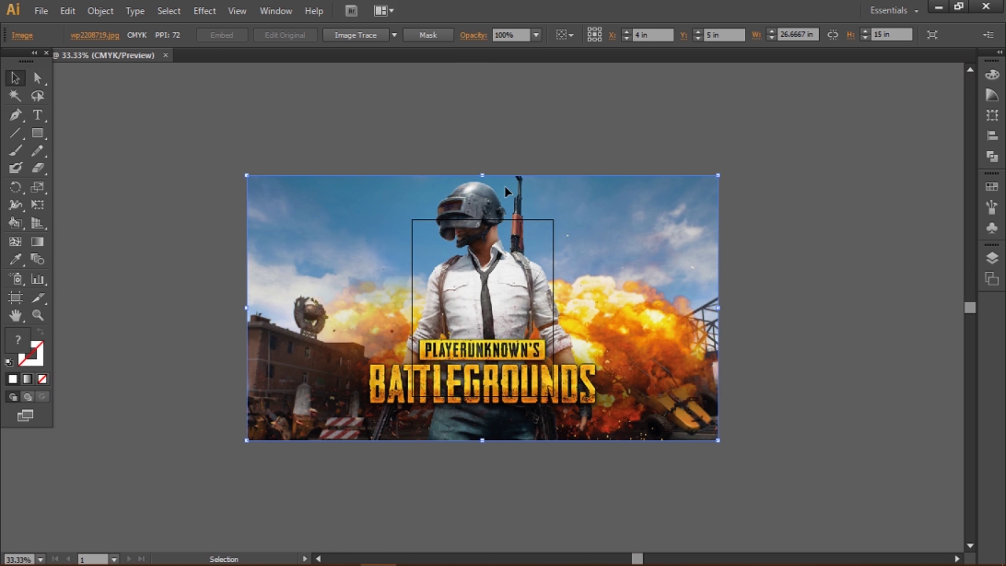
left_click_drag(482, 175, 482, 401)
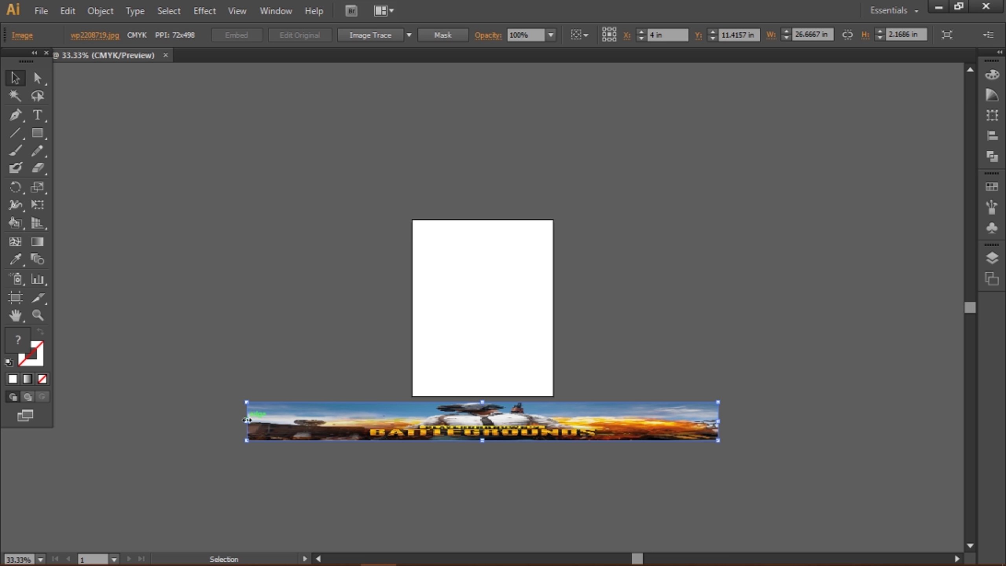
left_click_drag(681, 412, 631, 133)
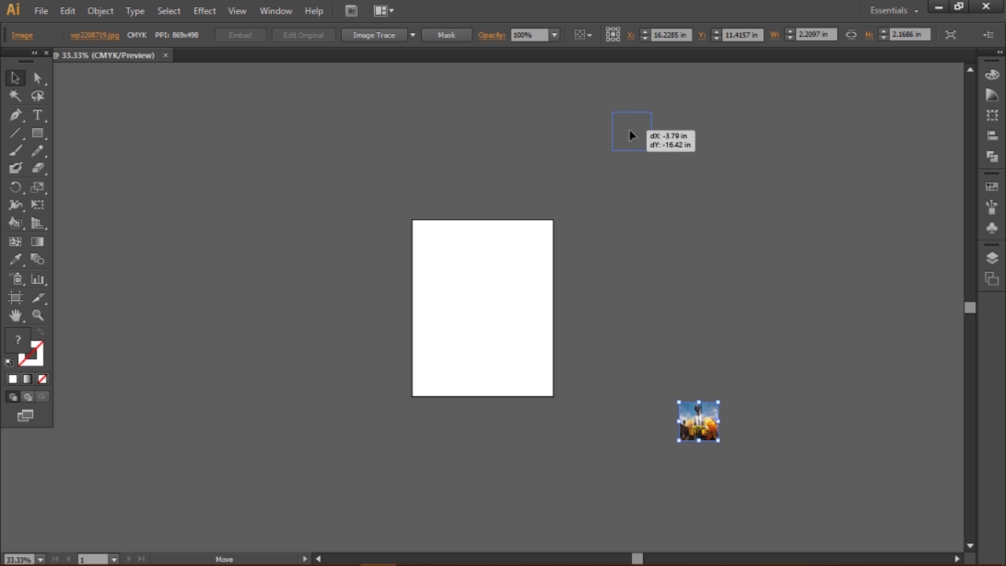
left_click(41, 11)
left_click(105, 253)
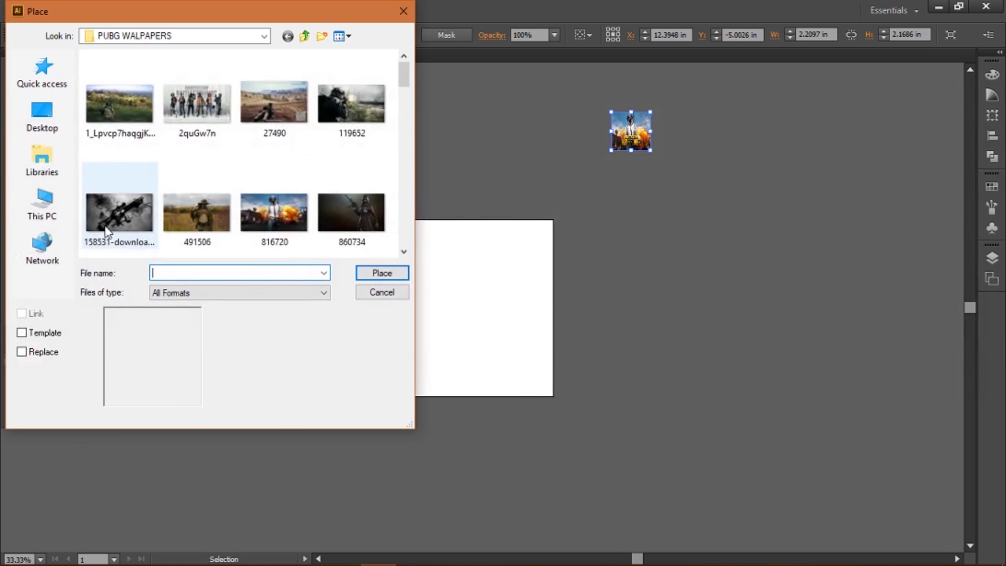
scroll(104, 225, "down", 10)
scroll(162, 203, "up", 3)
scroll(162, 203, "up", 2)
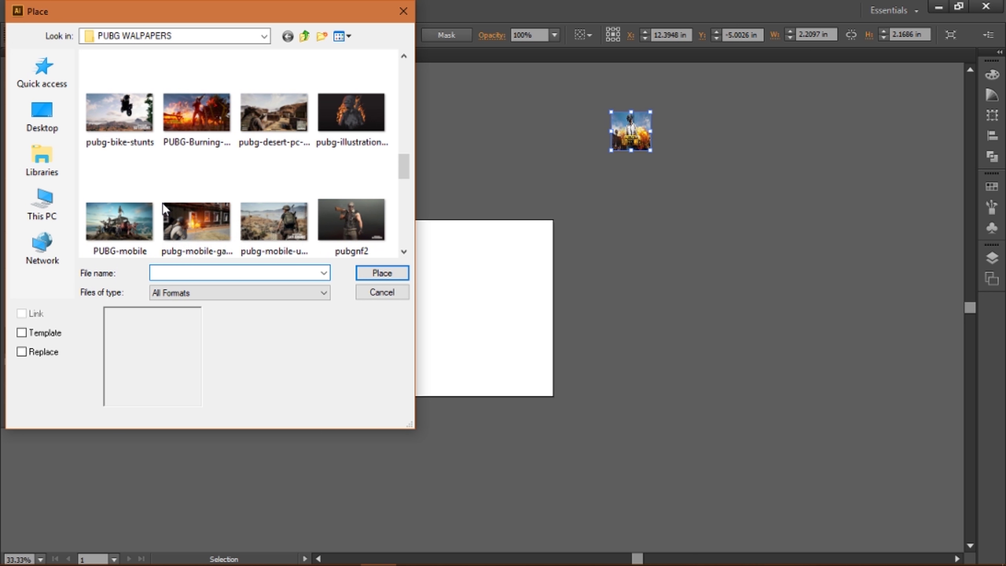
scroll(150, 191, "down", 4)
scroll(143, 183, "up", 2)
left_click(129, 214)
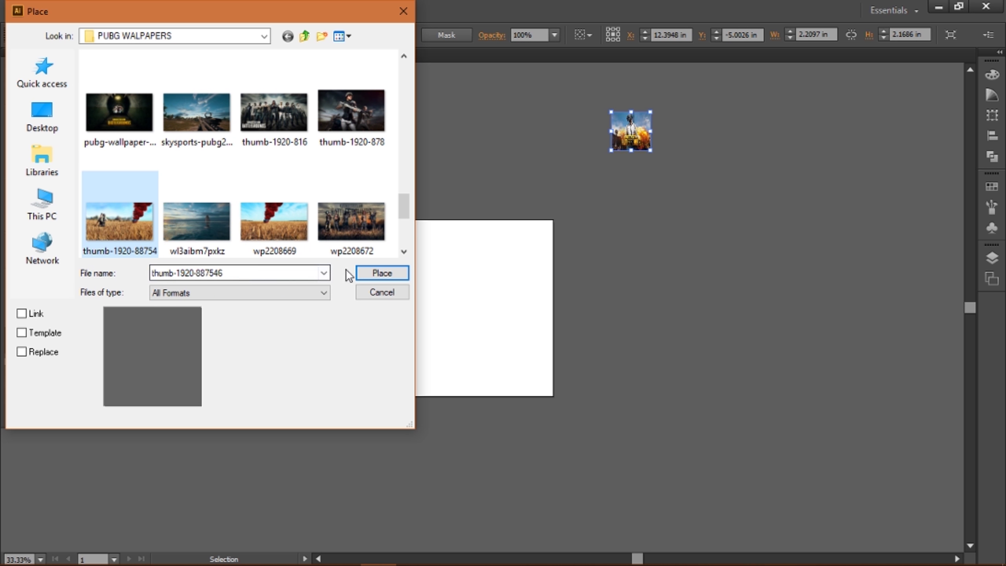
left_click(382, 273)
left_click_drag(247, 307, 666, 306)
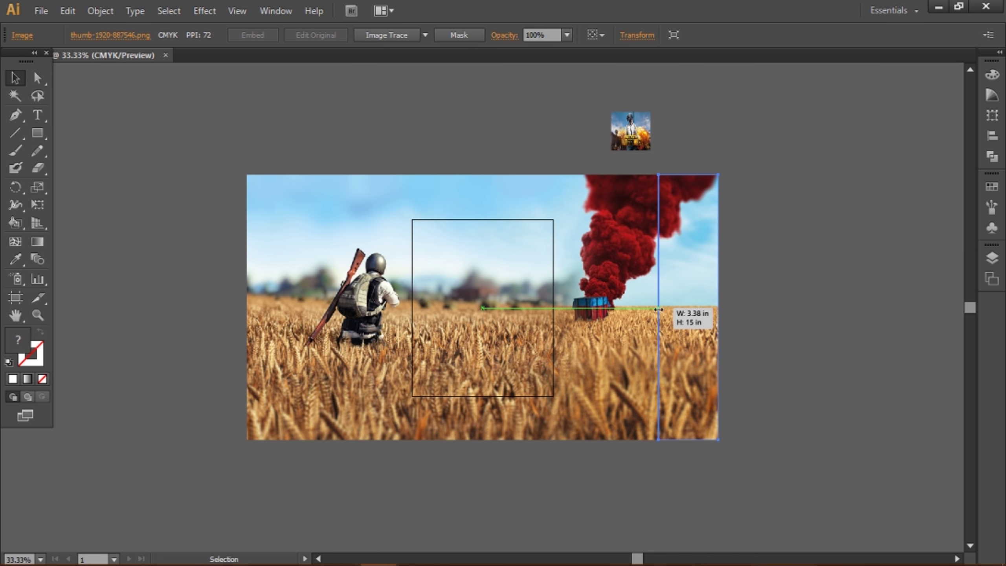
mouse_move(695, 176)
left_mouse_down()
mouse_move(719, 410)
mouse_move(703, 133)
left_mouse_up()
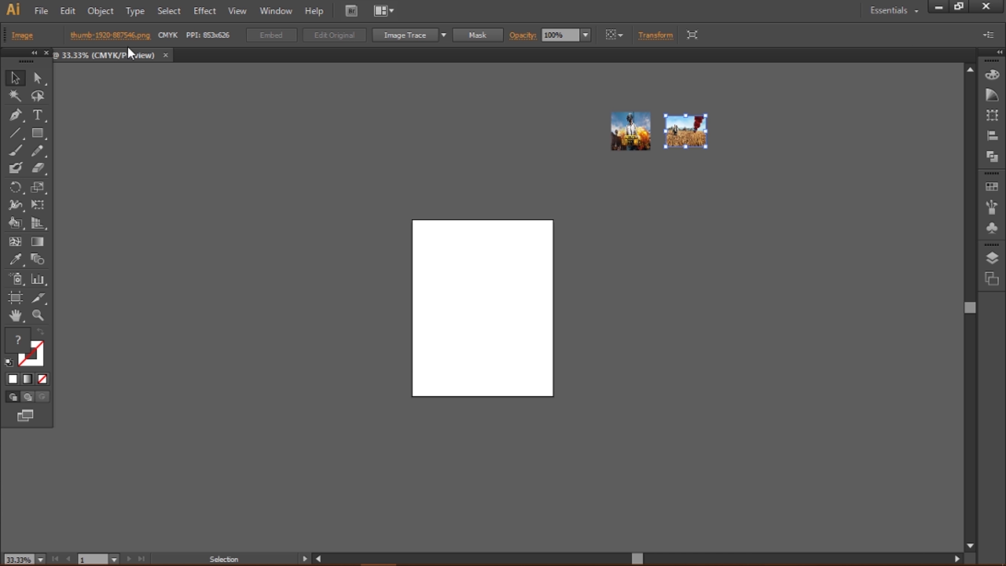
Place the dark PUBG illustration image and scale it down to a thumbnail
left_click(41, 11)
left_click(119, 249)
scroll(314, 176, "down", 3)
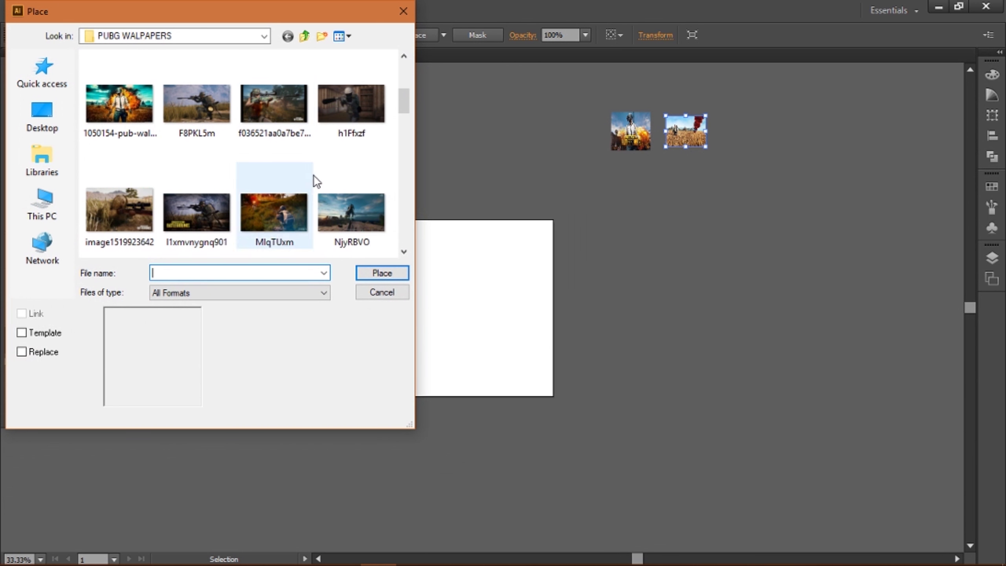
scroll(314, 176, "down", 3)
left_click(368, 226)
left_click(383, 272)
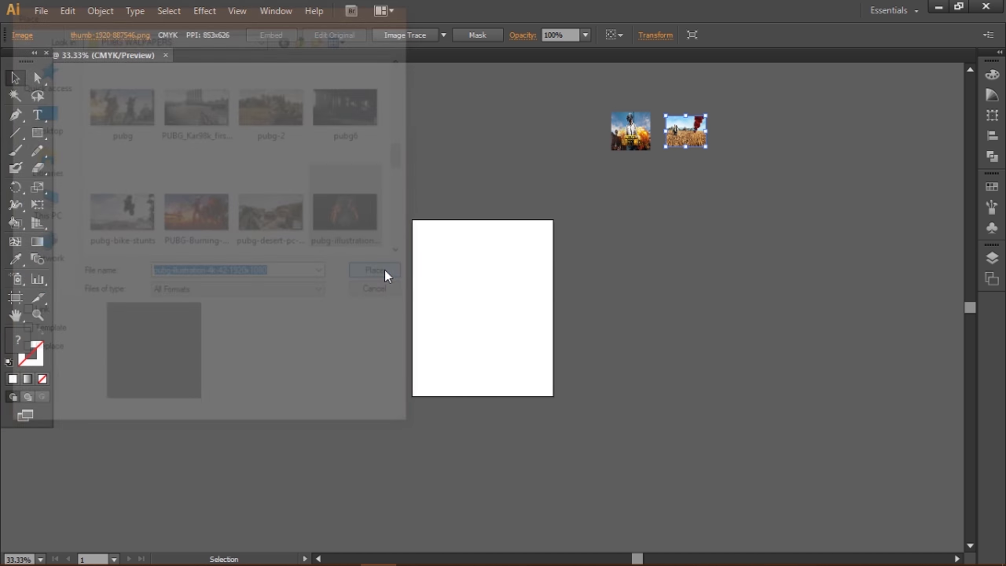
left_click_drag(246, 307, 657, 307)
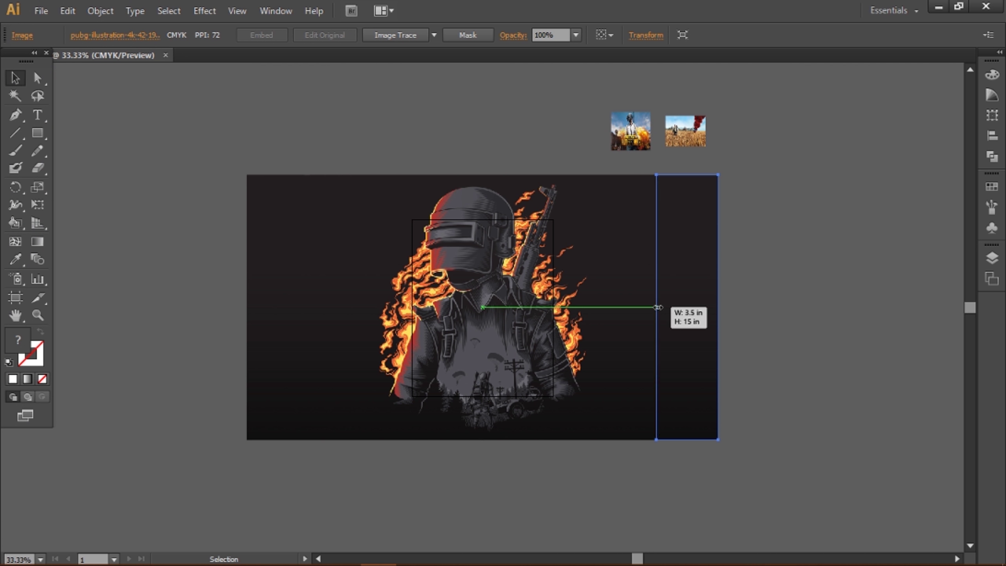
mouse_move(688, 175)
left_mouse_down()
mouse_move(707, 403)
mouse_move(755, 135)
left_mouse_up()
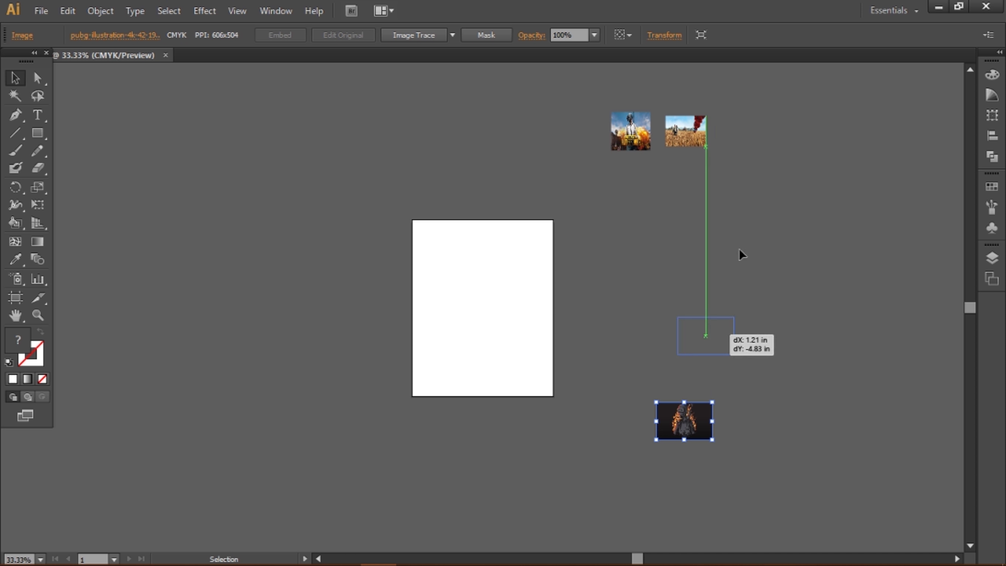
Place the 1050154-pub-wallpaper-3840x2160-ios image and shrink it to a thumbnail
left_click(41, 11)
left_click(67, 249)
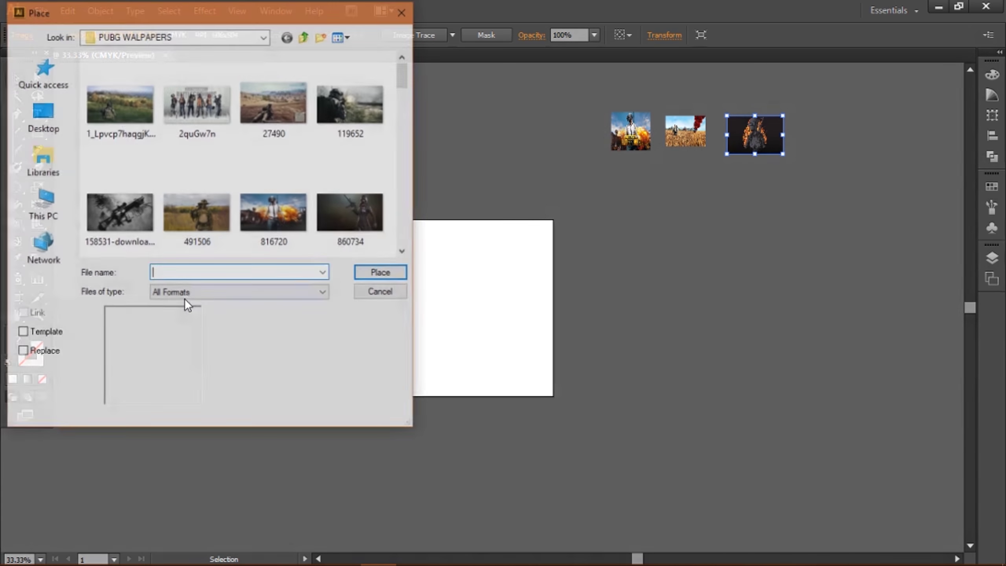
left_click(119, 104)
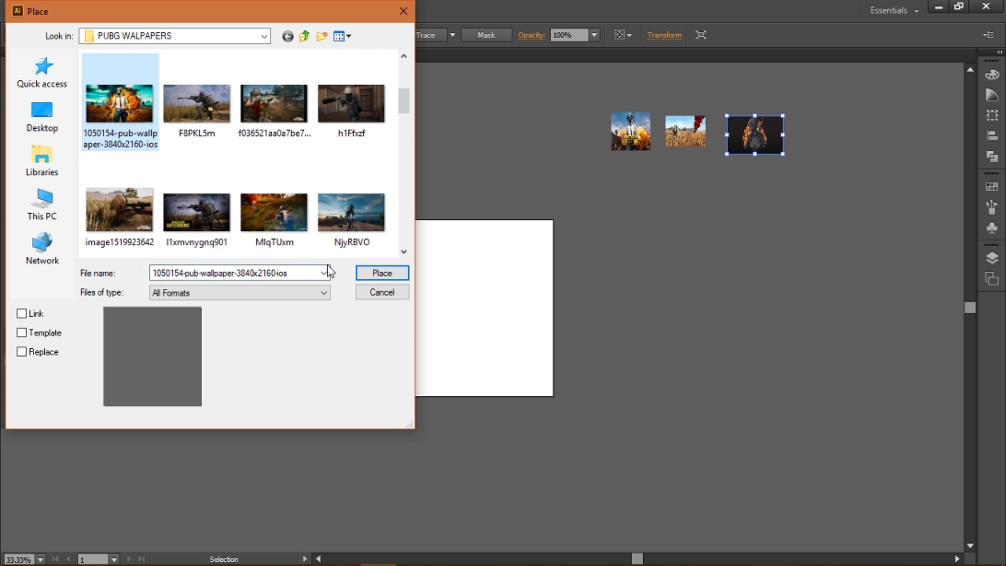
left_click(376, 275)
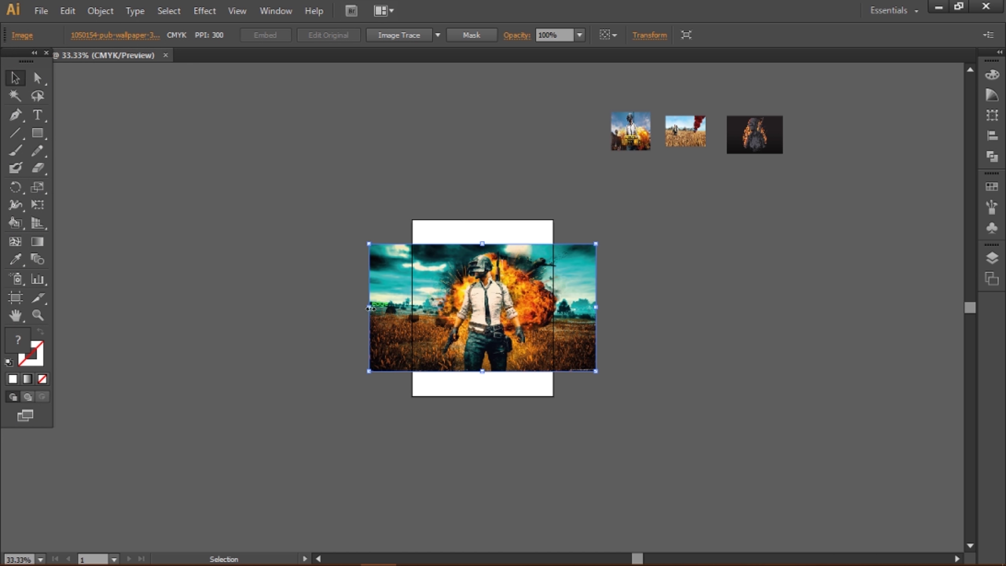
left_click_drag(370, 308, 553, 308)
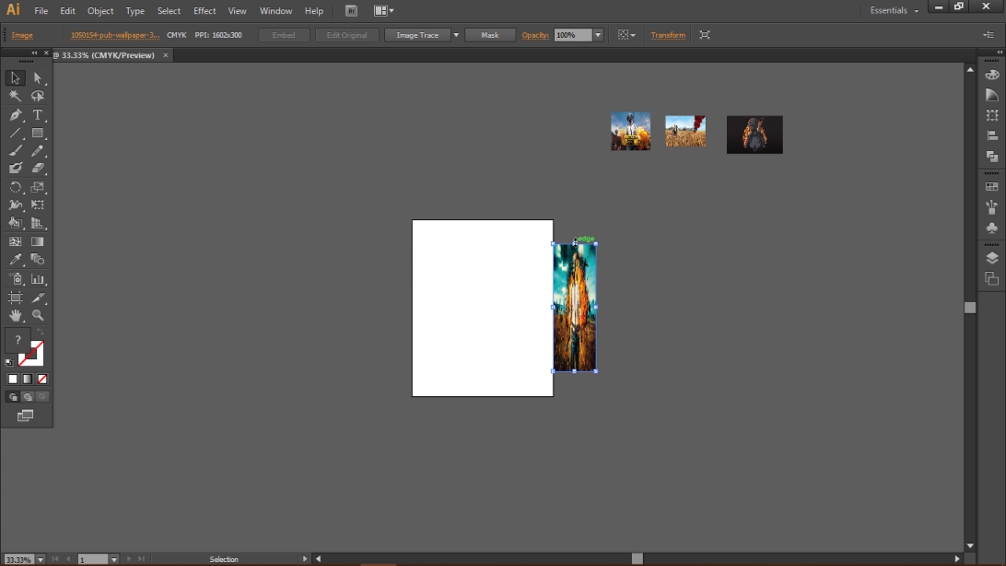
mouse_move(575, 242)
left_mouse_down()
mouse_move(576, 342)
mouse_move(559, 135)
left_mouse_up()
Show the Symbols panel and make the dark illustration and wheat field images symbols
left_click(276, 11)
left_click(468, 540)
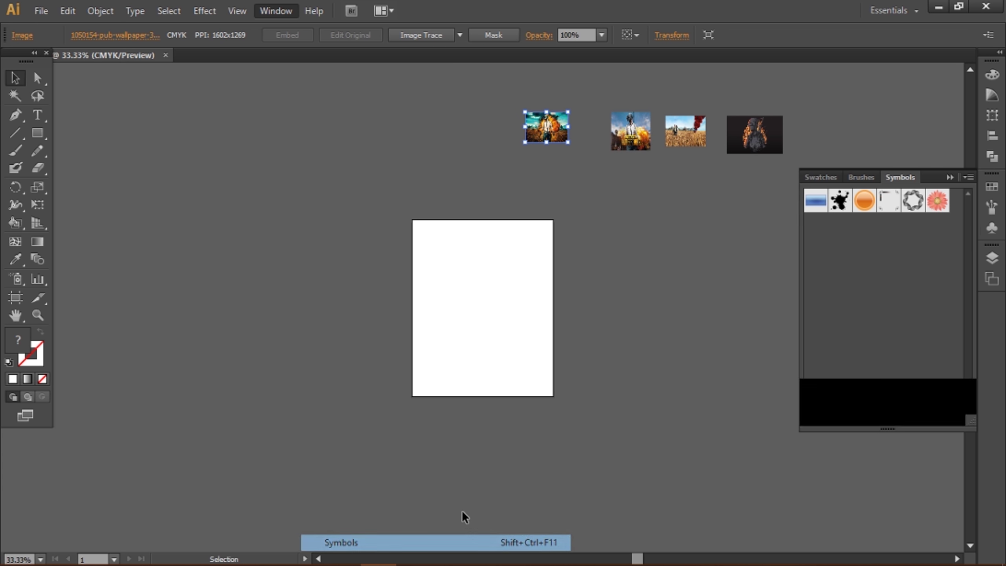
left_click_drag(776, 151, 863, 322)
left_click(487, 363)
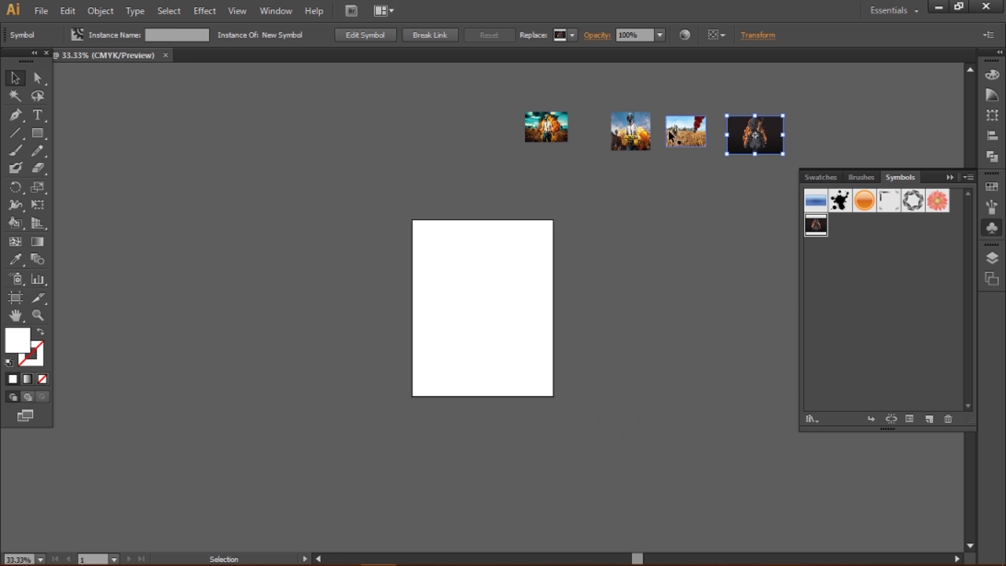
left_click_drag(686, 131, 824, 303)
left_click(488, 363)
Turn the soldier and last wallpaper images into symbols and remove the originals
left_click_drag(644, 140, 864, 258)
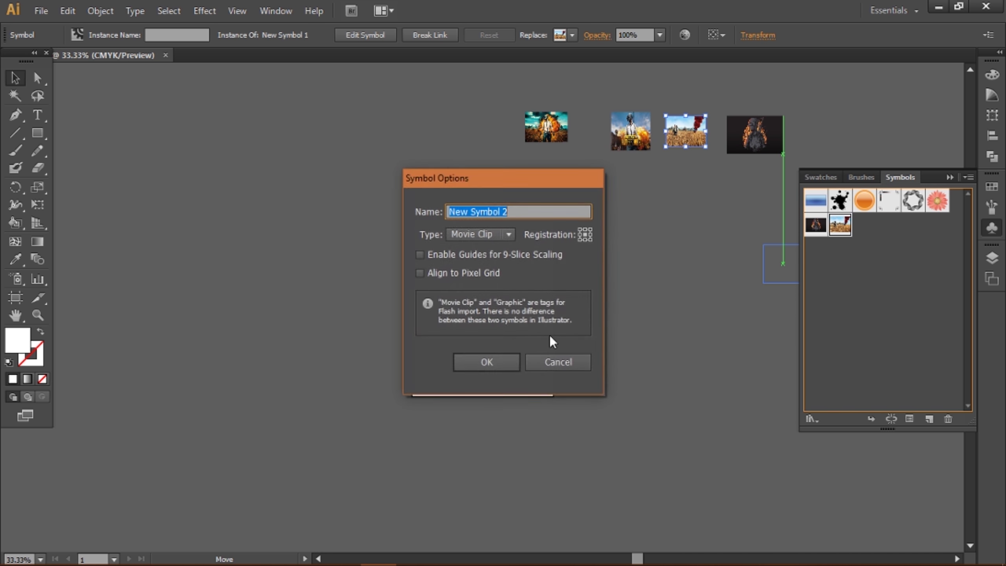
left_click(499, 352)
left_click_drag(631, 131, 840, 277)
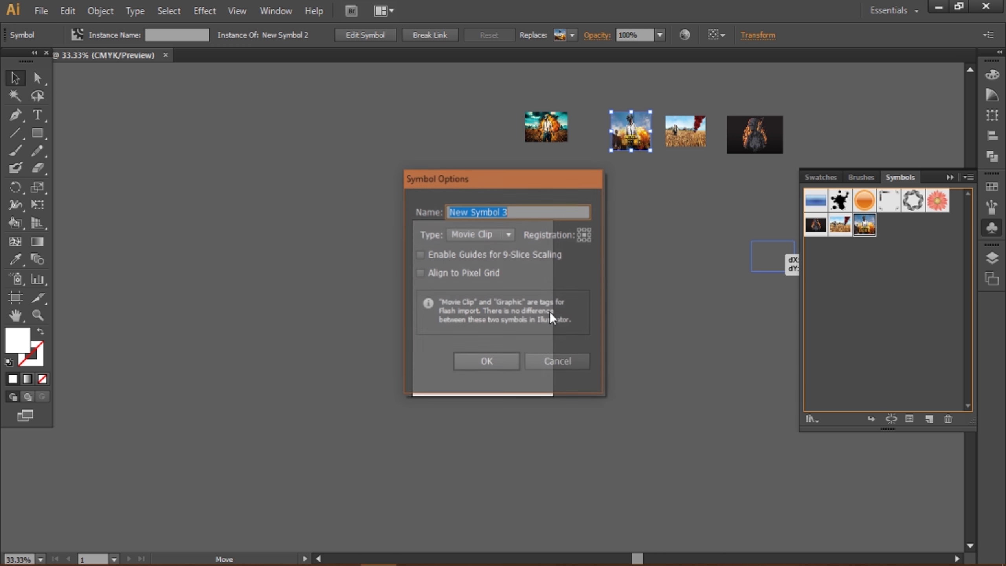
left_click(508, 363)
left_click(710, 287)
key("ctrl+plus")
Draw a vertical line on the artboard with the Pen tool
key("ctrl+plus")
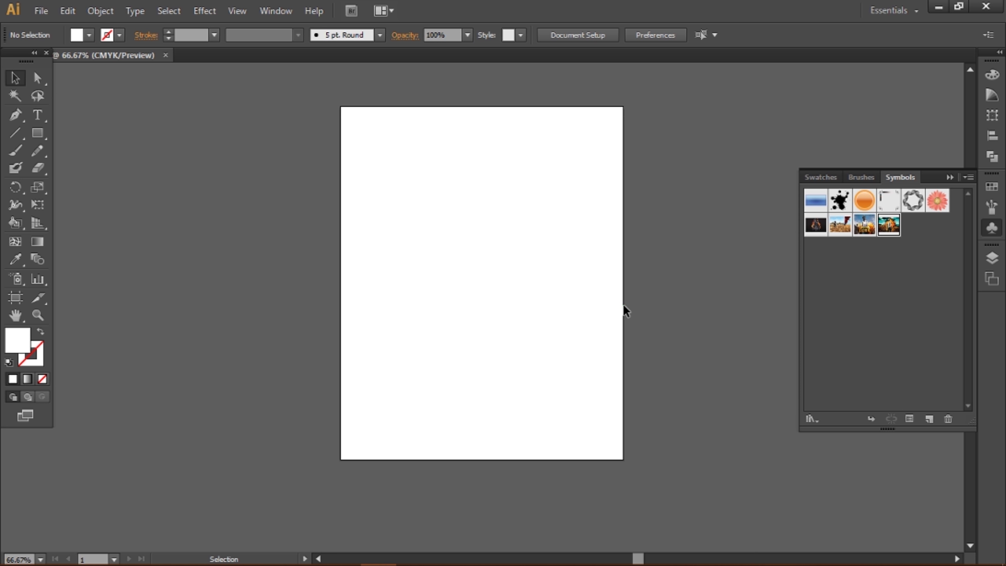
key("ctrl+plus")
key("ctrl+minus")
key("p")
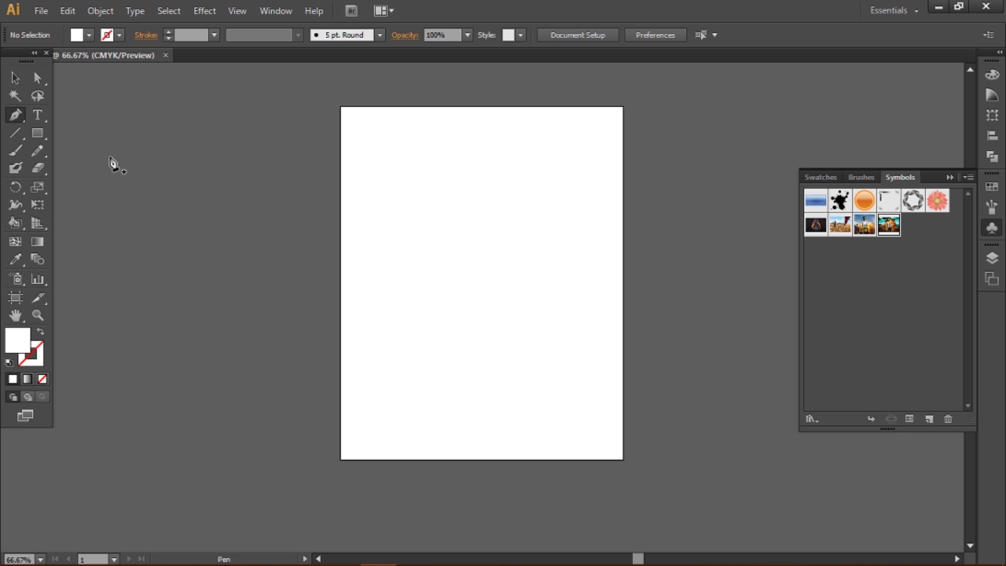
left_click(496, 204)
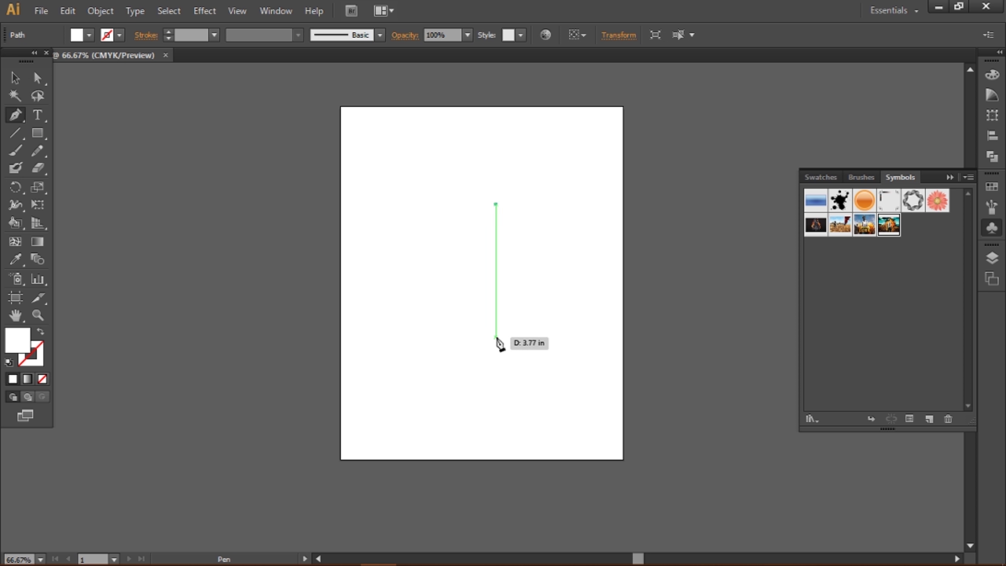
left_click(496, 337)
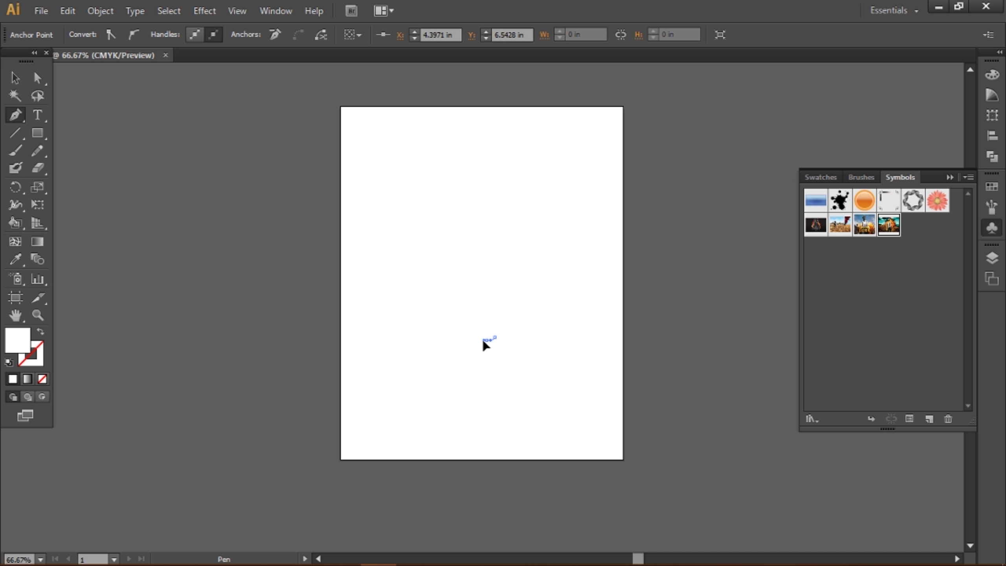
key("v")
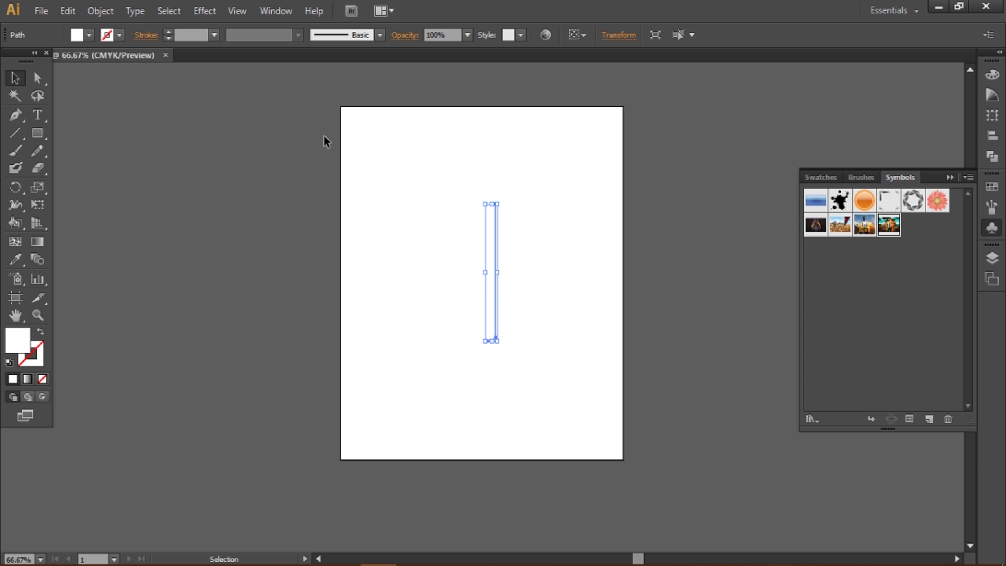
Apply 3D Revolve to the line with a 110 pt offset to form a cylinder
left_click(205, 10)
mouse_move(236, 94)
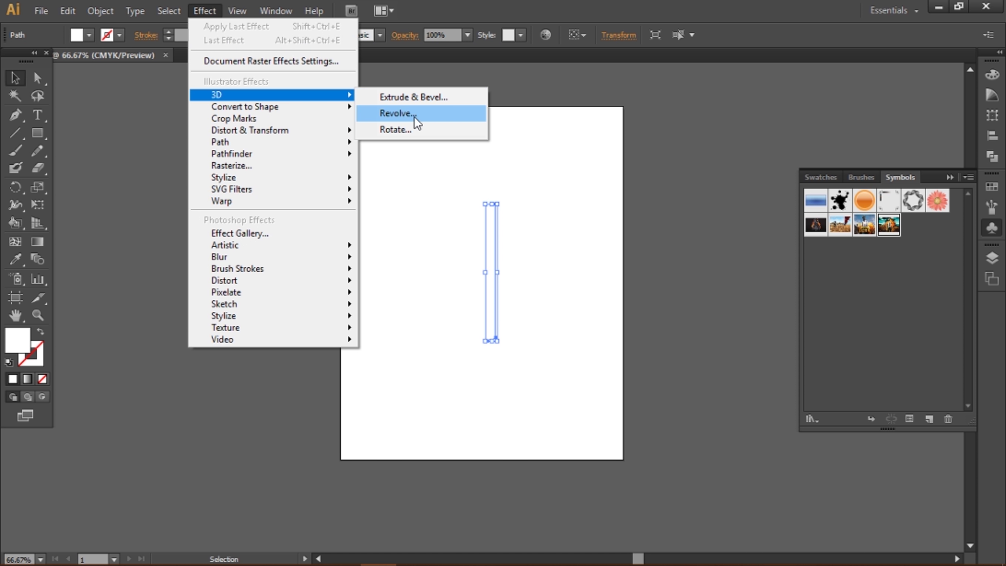
left_click(417, 124)
left_click(618, 323)
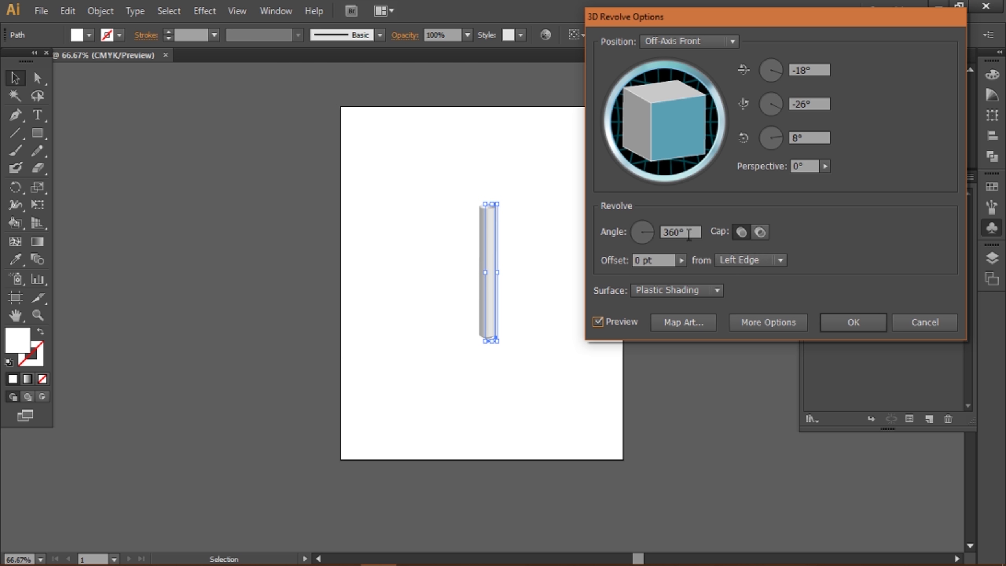
type("0")
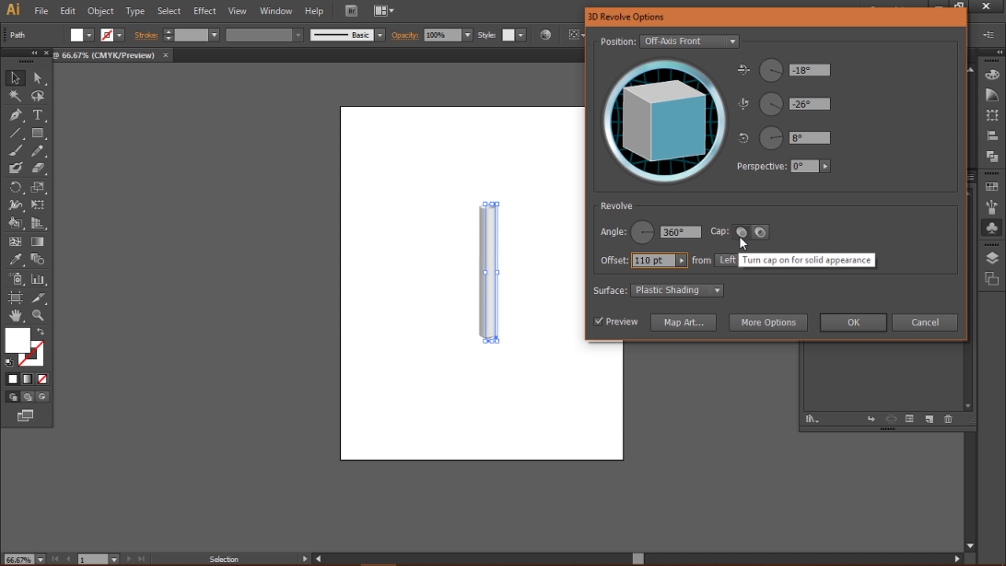
key("Tab")
left_click(840, 324)
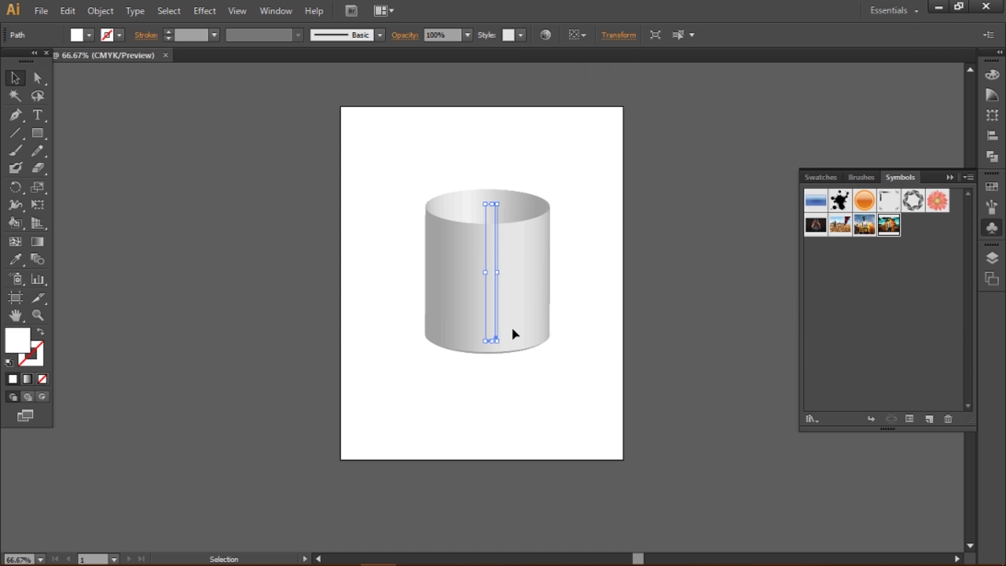
Stretch the path taller and reopen its 3D Revolve settings with preview and Map Art
left_click_drag(493, 346, 491, 353)
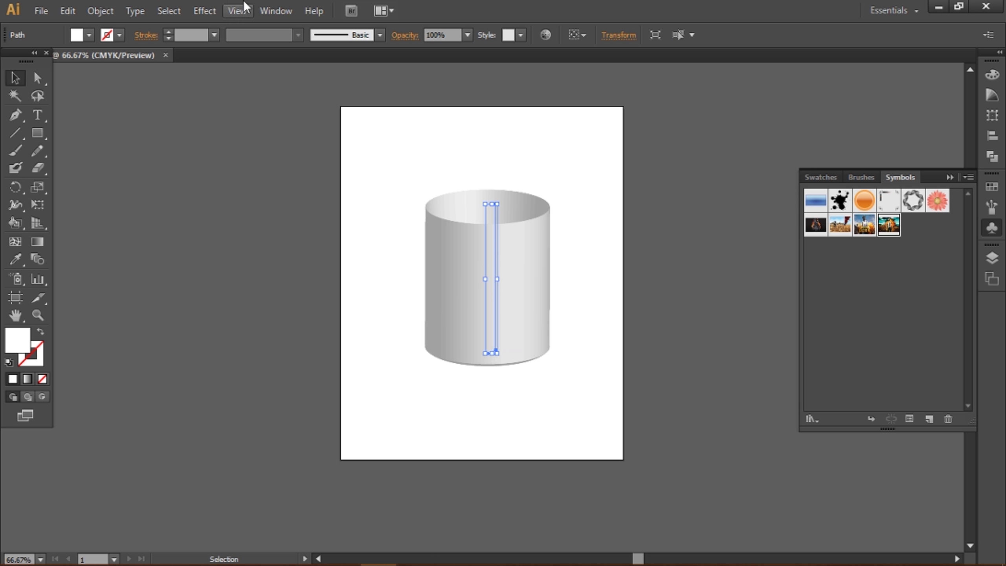
left_click(276, 10)
left_click(387, 186)
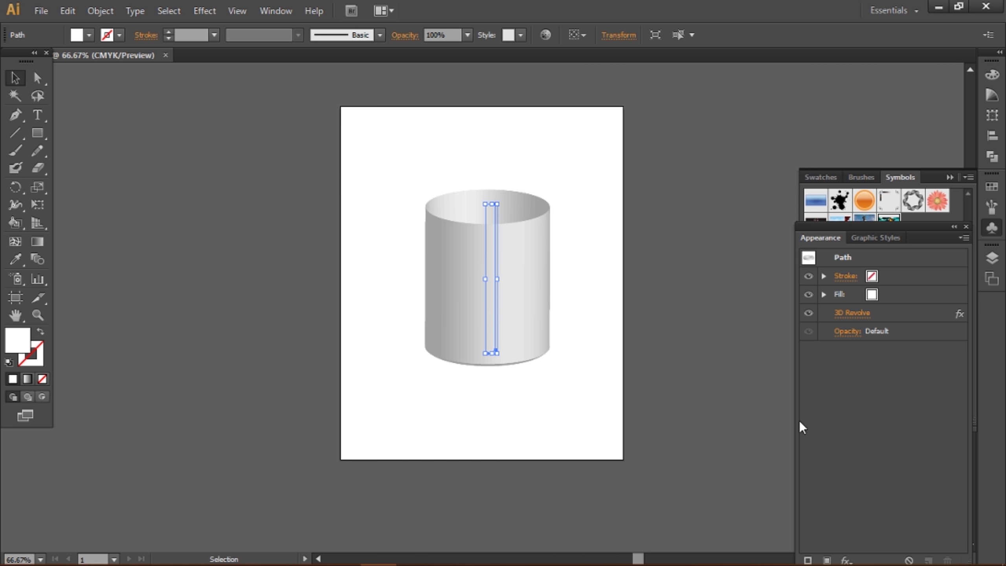
left_click(862, 314)
left_click_drag(707, 16, 129, 23)
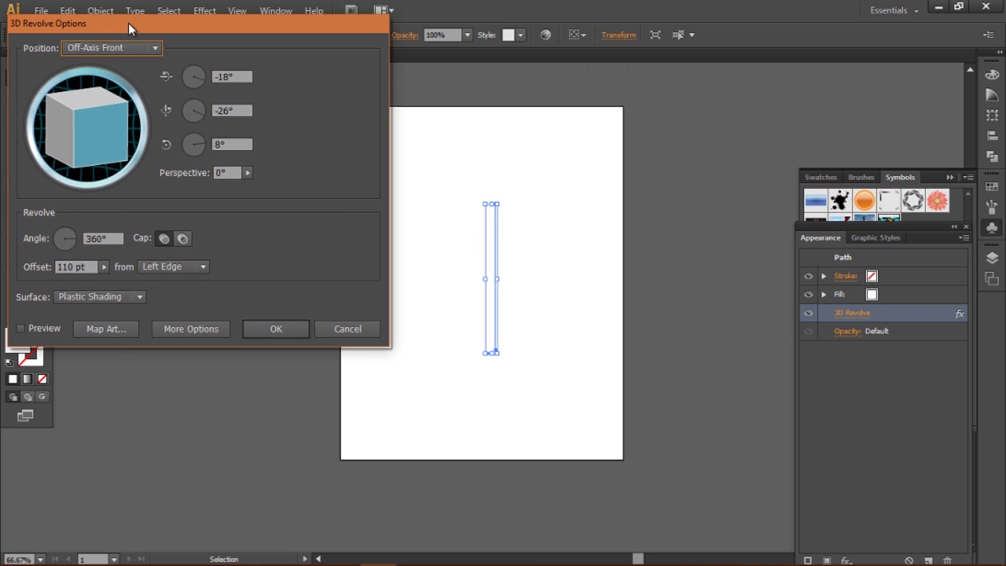
left_click(39, 328)
left_click(158, 332)
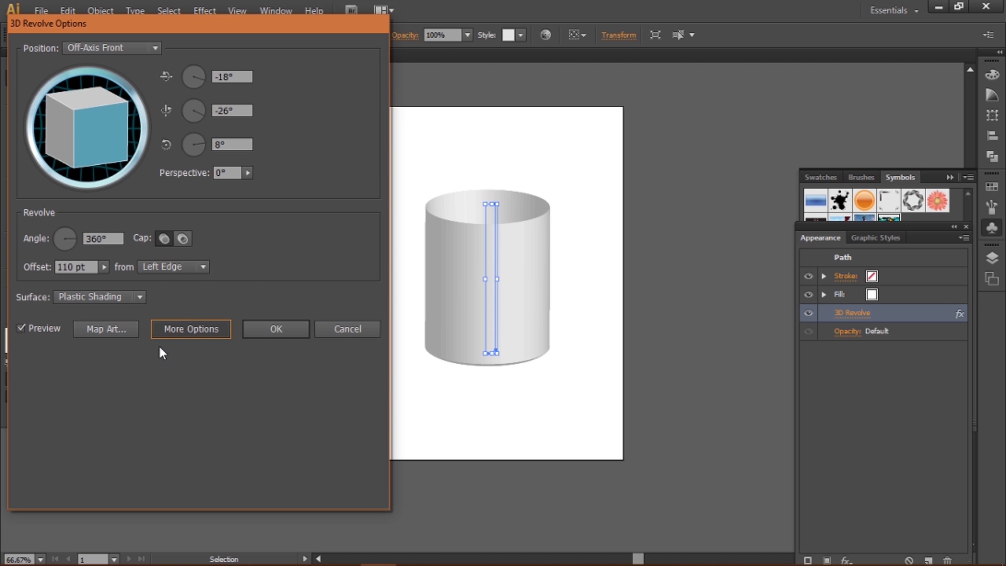
left_click(107, 490)
Map New Symbol 2 onto the cylinder's body surface, fitted and narrowed to the front
left_click(813, 42)
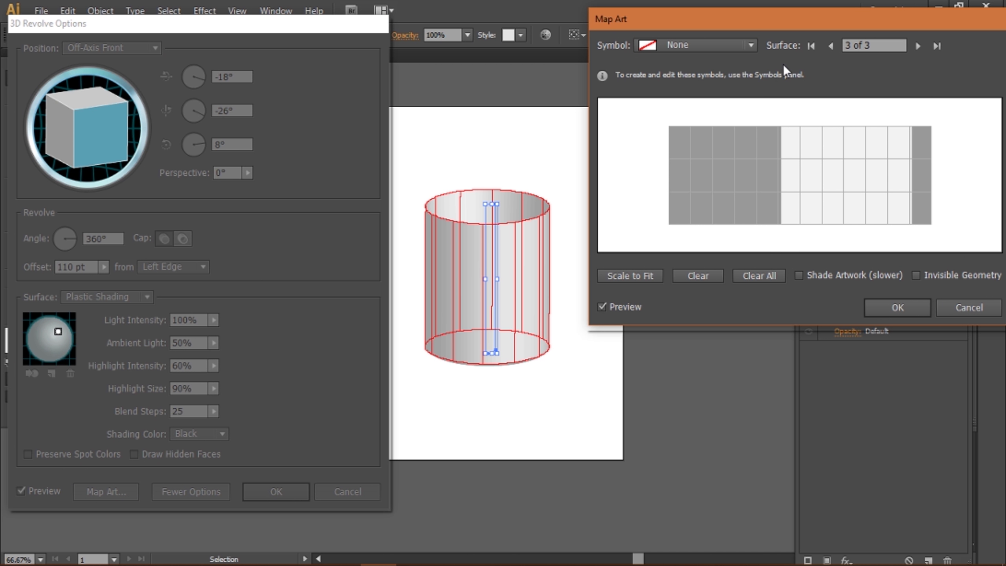
left_click(688, 46)
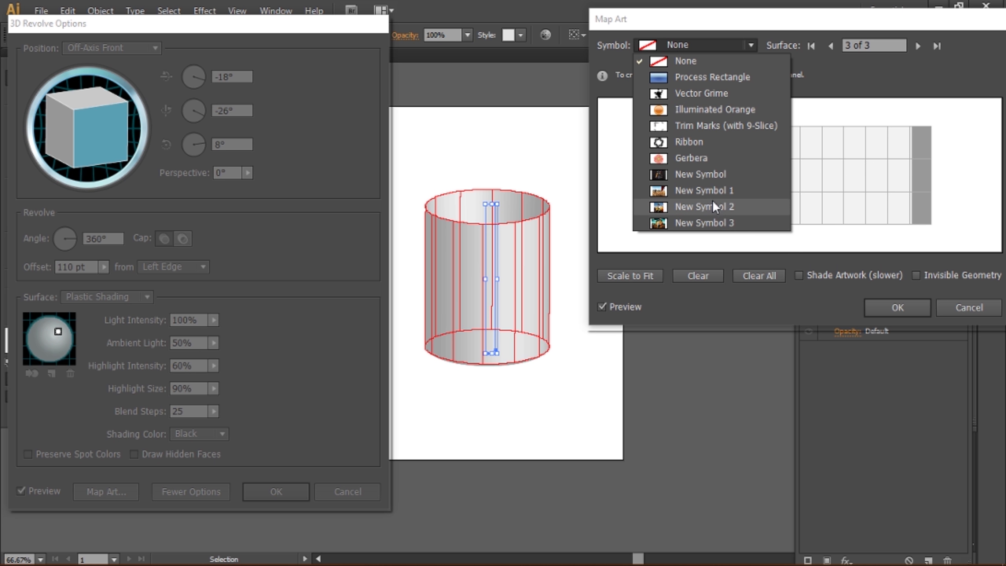
left_click(713, 201)
left_click(650, 277)
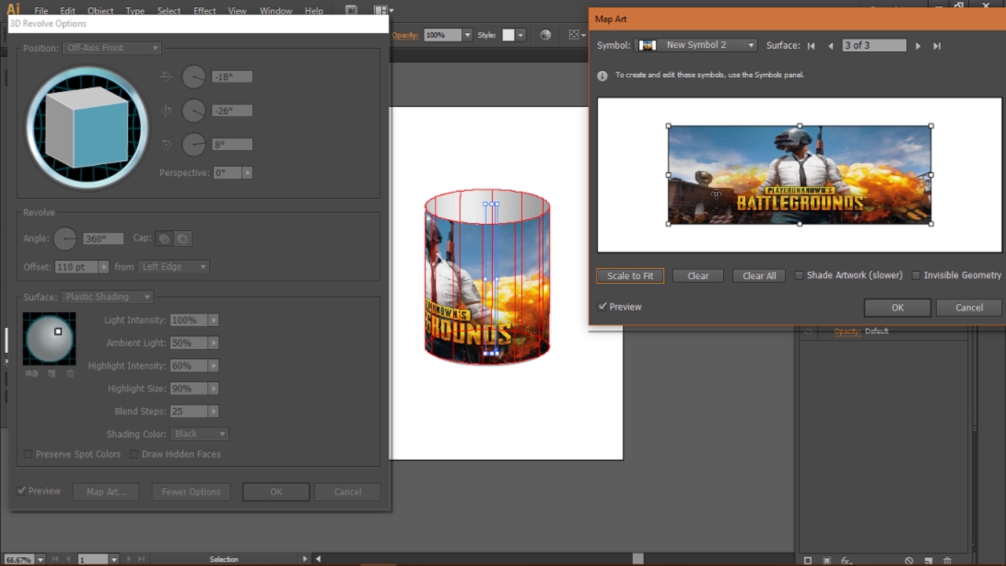
left_click_drag(668, 175, 755, 175)
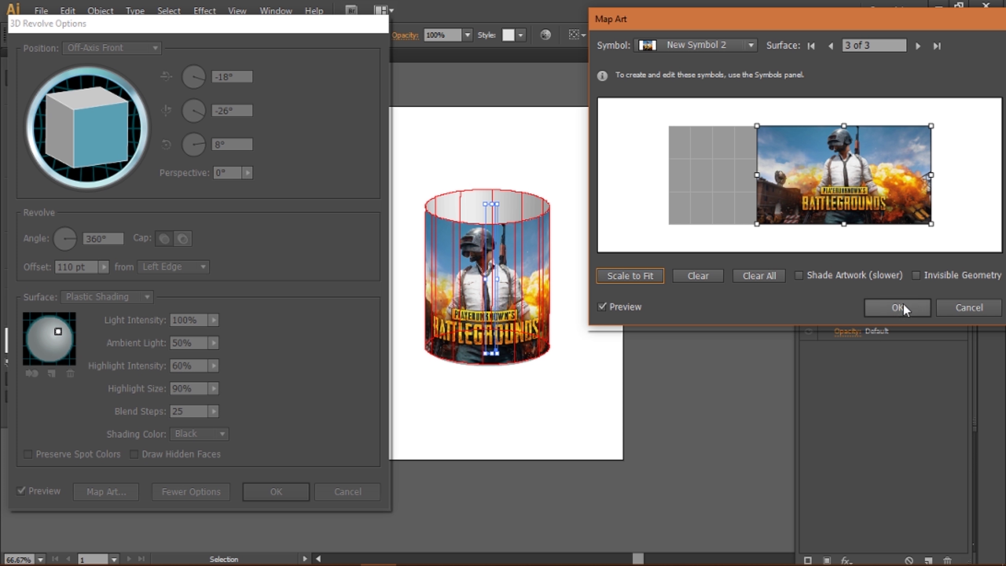
Map Process Rectangle onto surfaces 1 and 2, shrinking the second to a thin strip
left_click(835, 46)
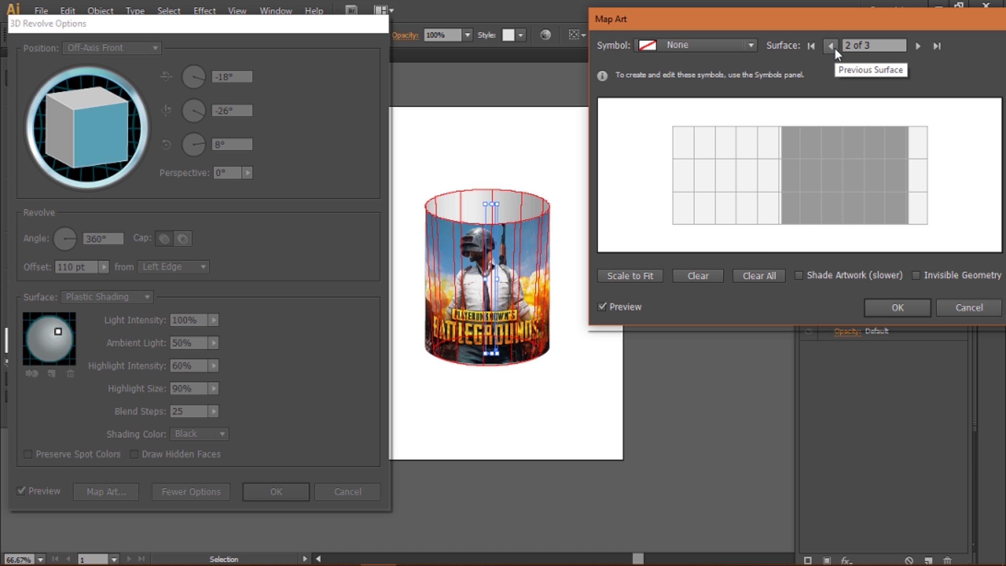
left_click(831, 43)
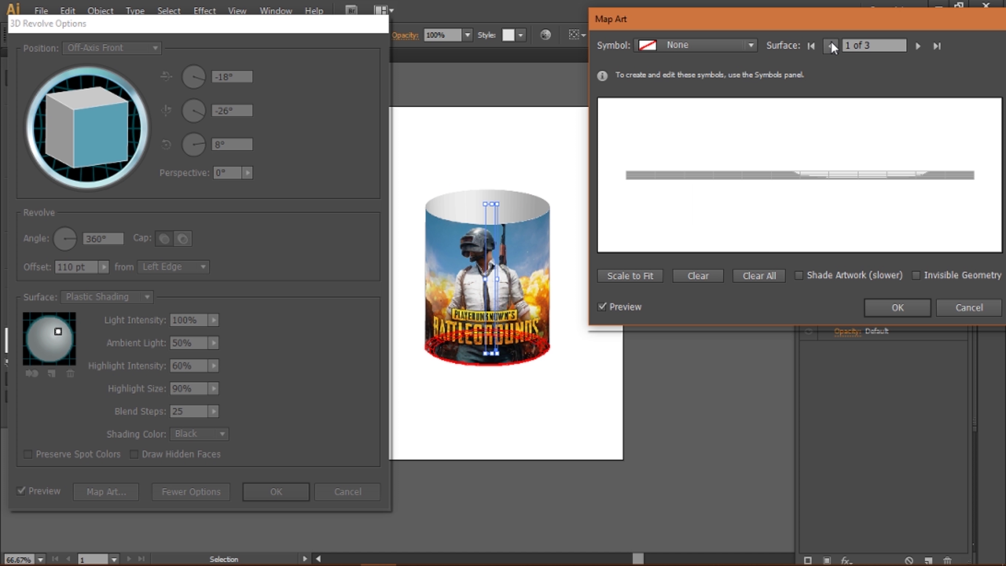
left_click(737, 45)
left_click(732, 89)
left_click(638, 278)
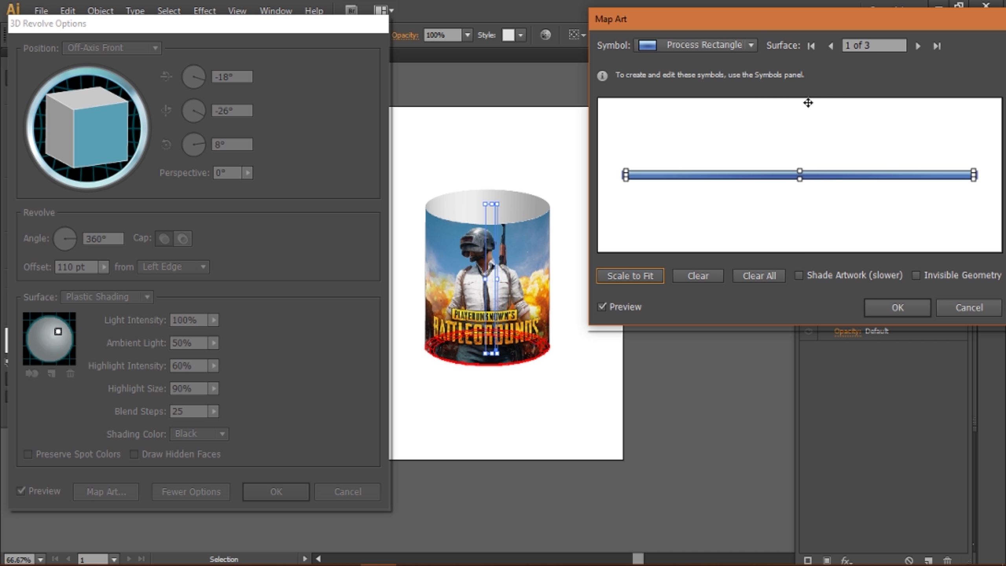
left_click(832, 43)
left_click(716, 44)
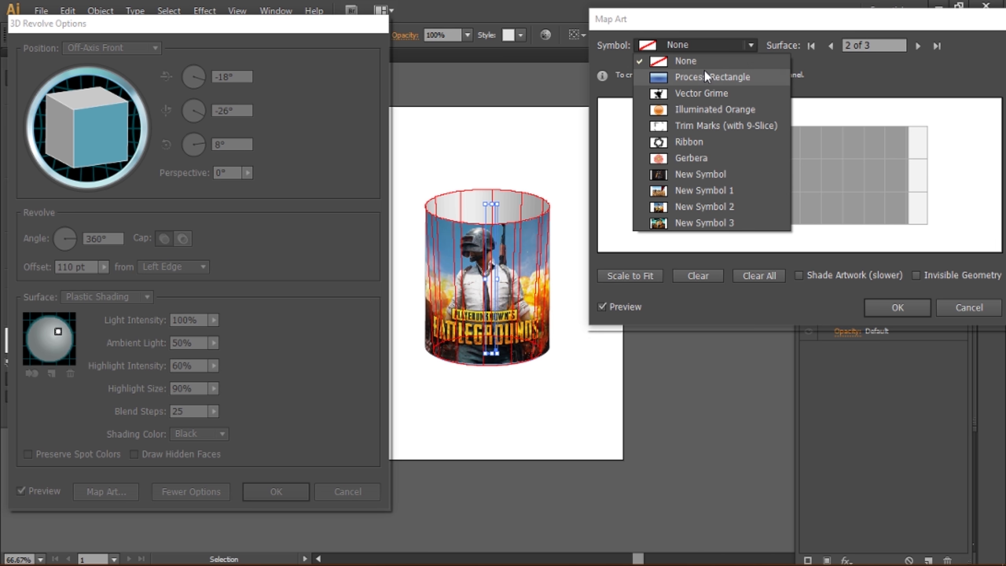
left_click(704, 70)
left_click(649, 278)
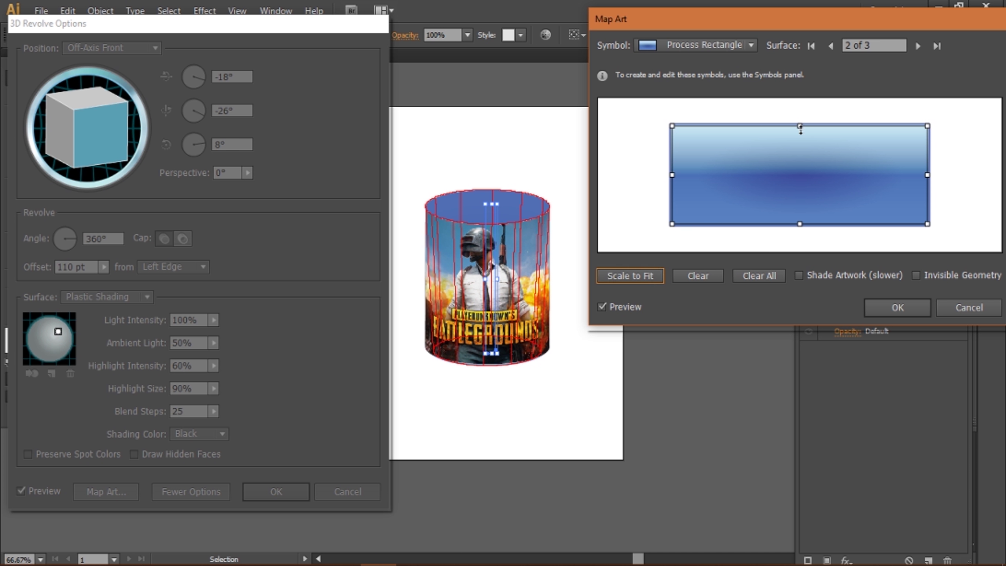
mouse_move(801, 127)
left_mouse_down()
mouse_move(802, 208)
mouse_move(802, 197)
left_mouse_up()
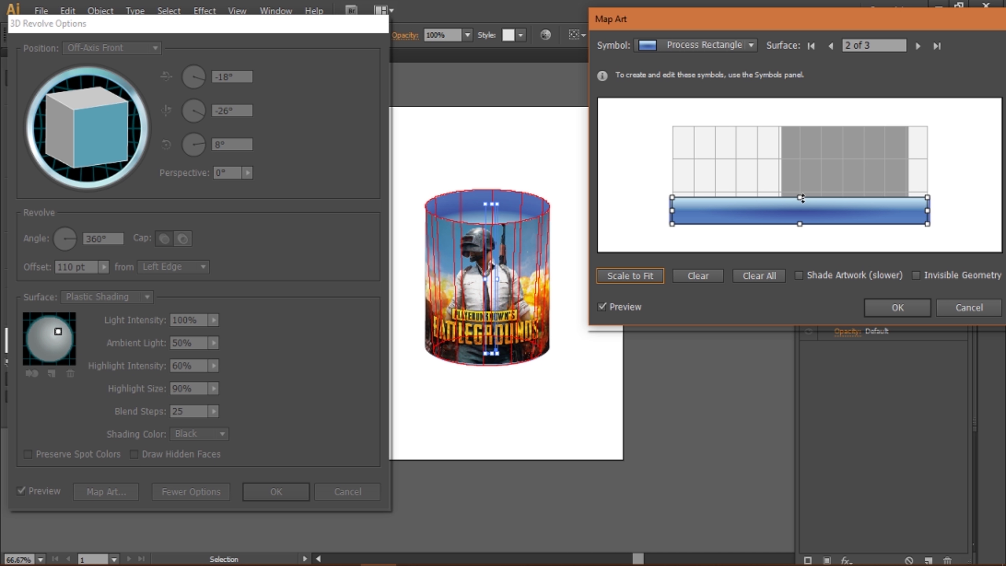
Apply the mapped 3D revolve and move the mug to the artboard's top left
left_click(913, 308)
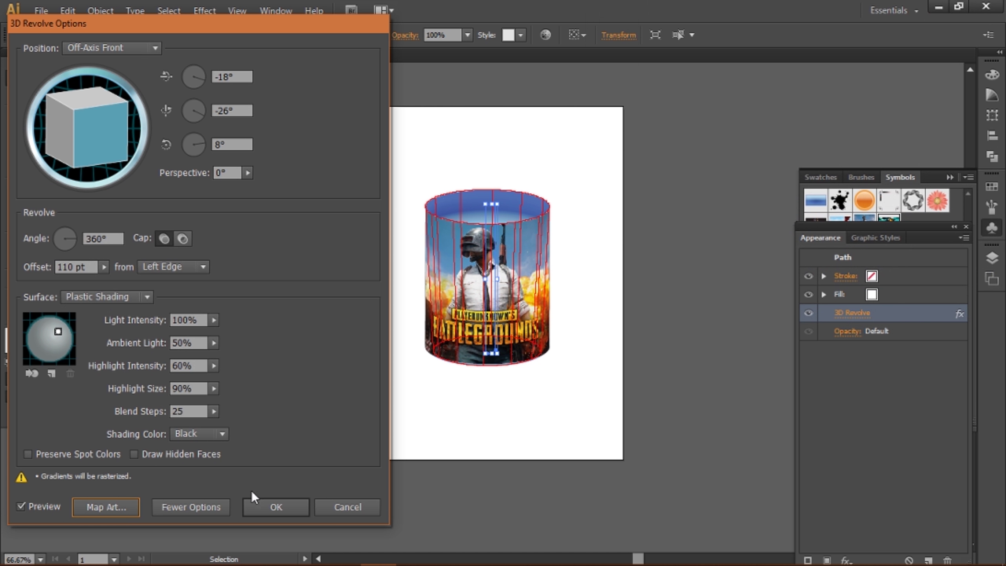
left_click(270, 505)
left_click_drag(471, 319, 386, 198)
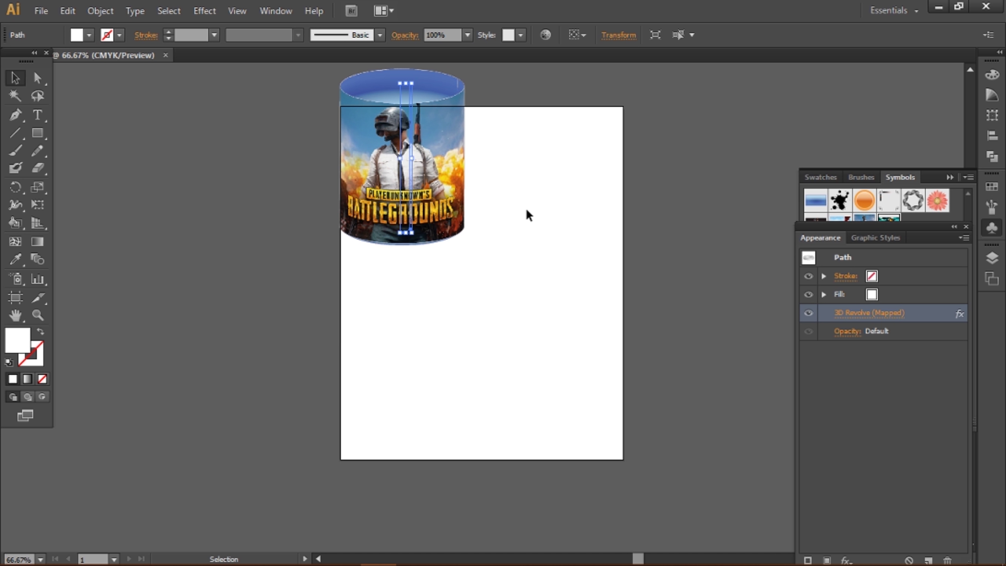
left_click(529, 215)
Draw a small ellipse below the mug with the Ellipse tool
left_click(15, 115)
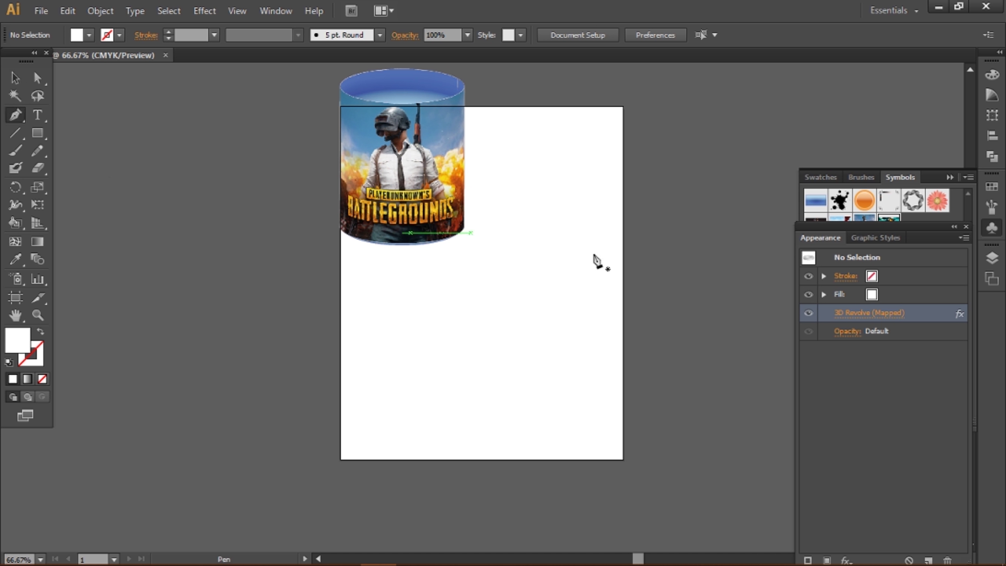
left_click_drag(37, 133, 83, 166)
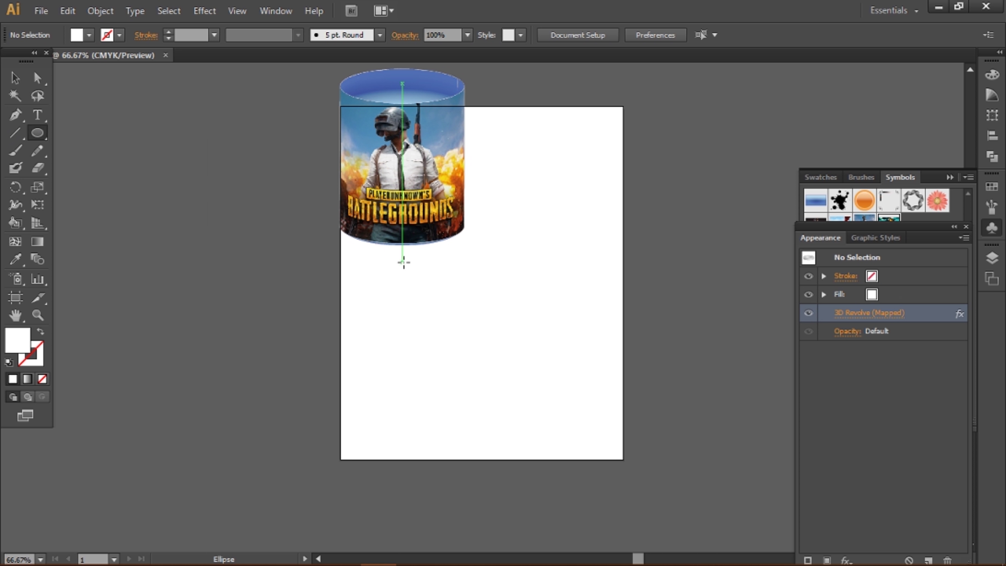
left_click_drag(481, 271, 496, 283)
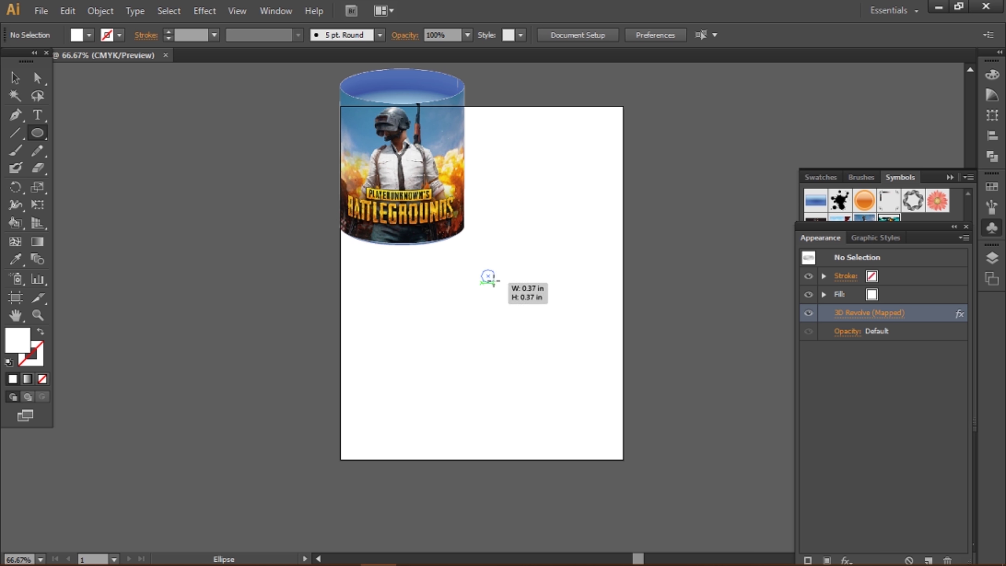
Revolve the ellipse into a 3D ring with 100 pt offset, rotated 88°/3°/0° to face front
left_click(200, 13)
left_click(383, 117)
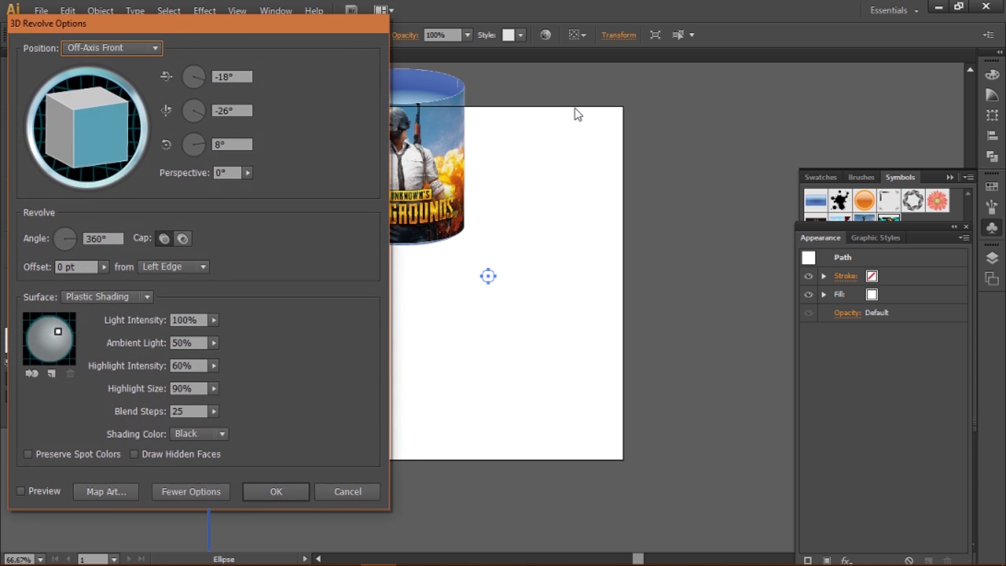
left_click(20, 491)
double_click(69, 267)
type("1pt")
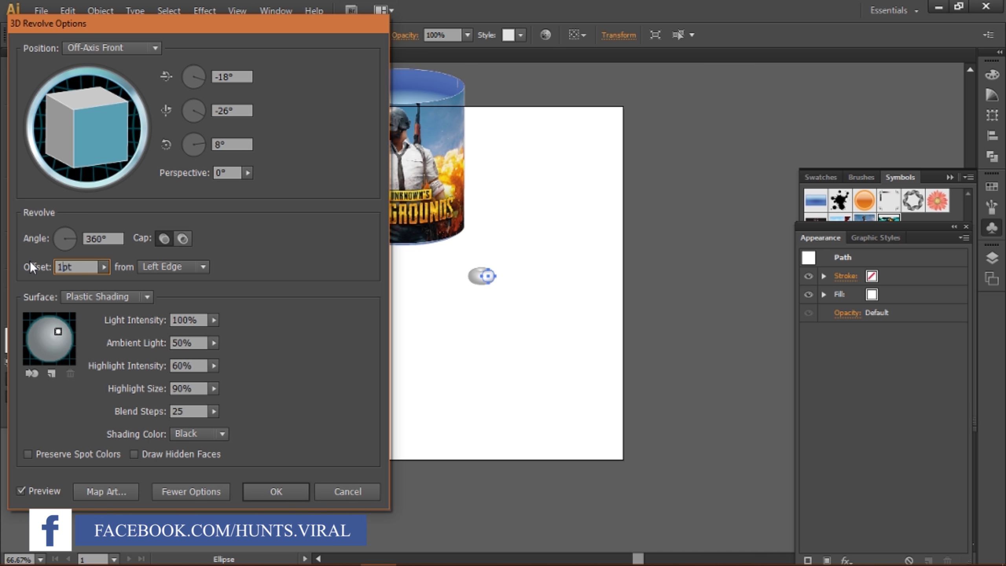
type("00")
left_click(170, 240)
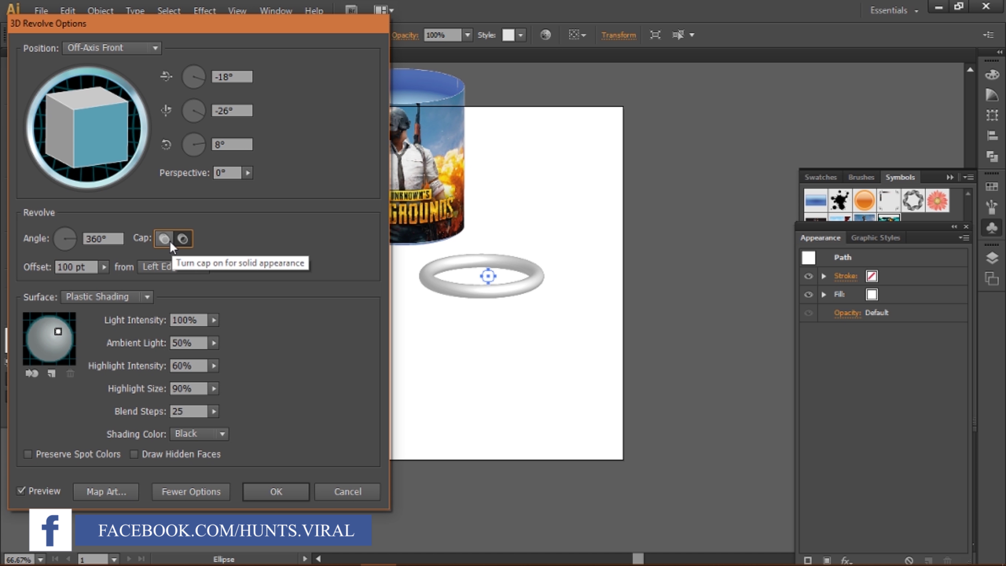
mouse_move(81, 142)
left_mouse_down()
mouse_move(74, 126)
mouse_move(69, 141)
mouse_move(95, 136)
left_mouse_up()
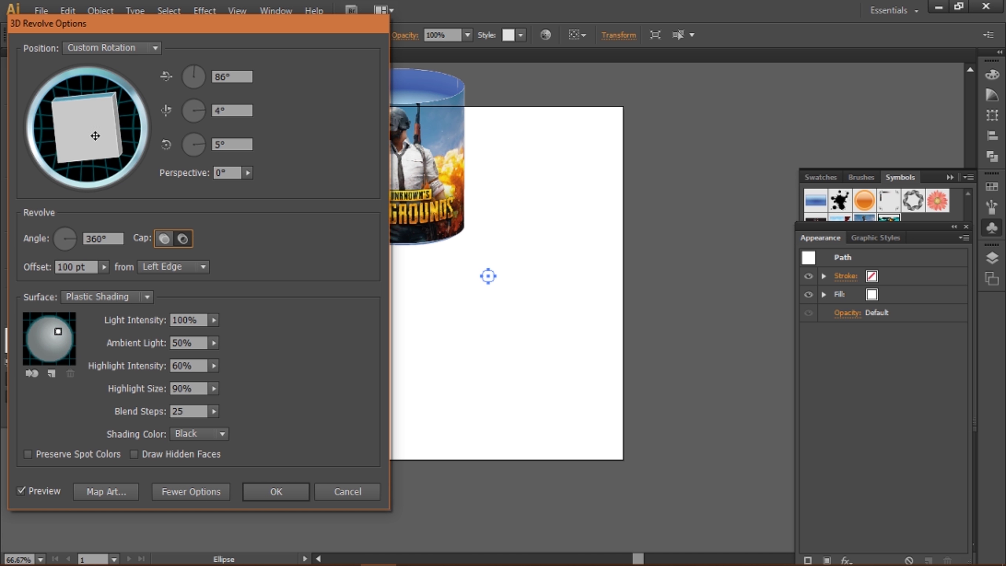
mouse_move(95, 136)
left_mouse_down()
mouse_move(110, 108)
mouse_move(94, 144)
mouse_move(106, 149)
left_mouse_up()
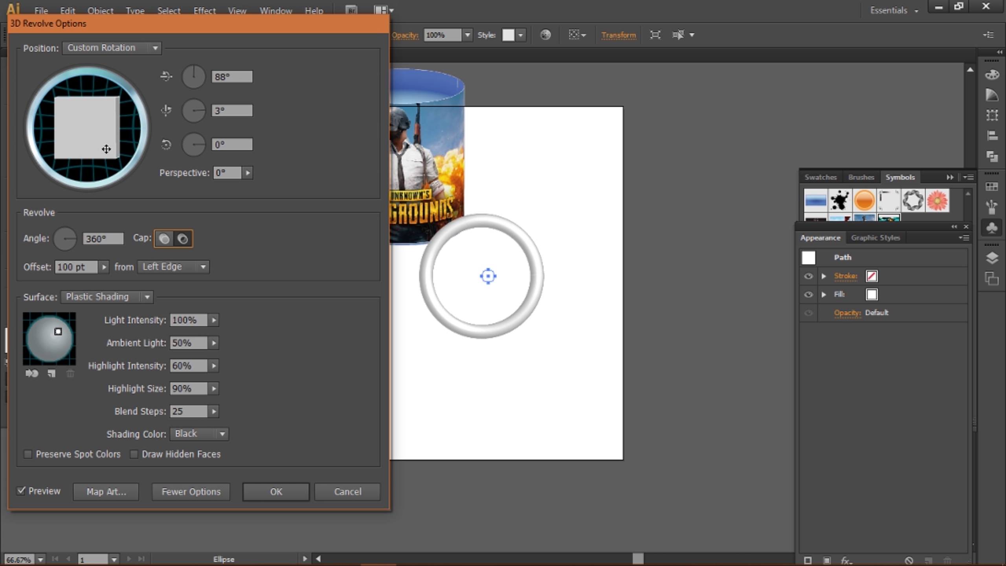
Map a narrowed Process Rectangle blue band onto the ring surface and apply the revolve
left_click(115, 491)
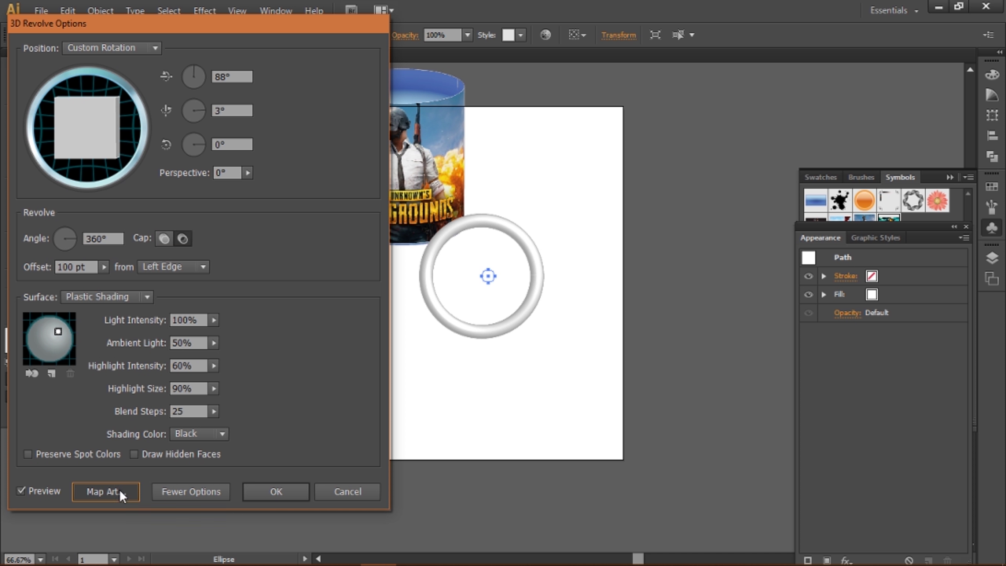
left_click(144, 51)
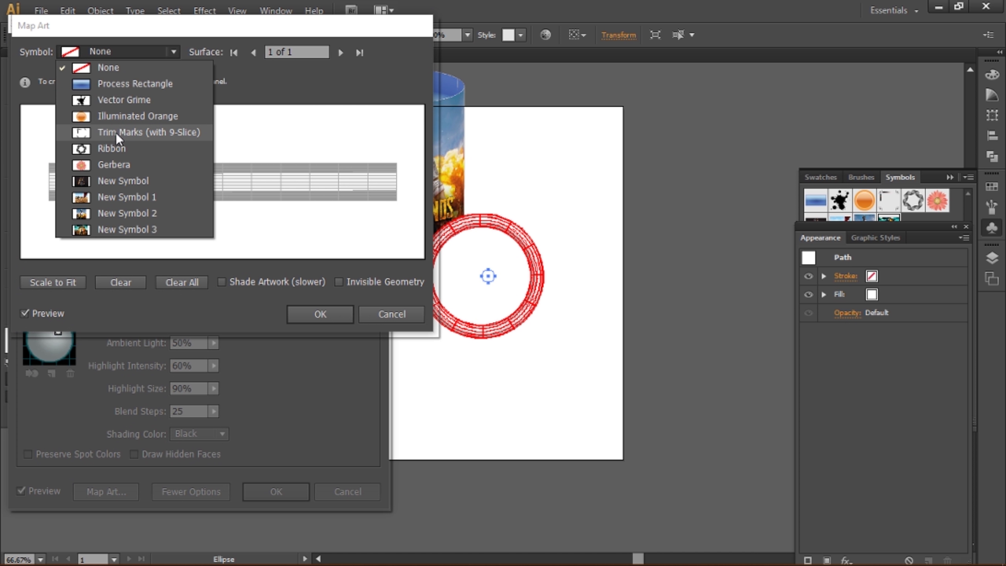
left_click(133, 88)
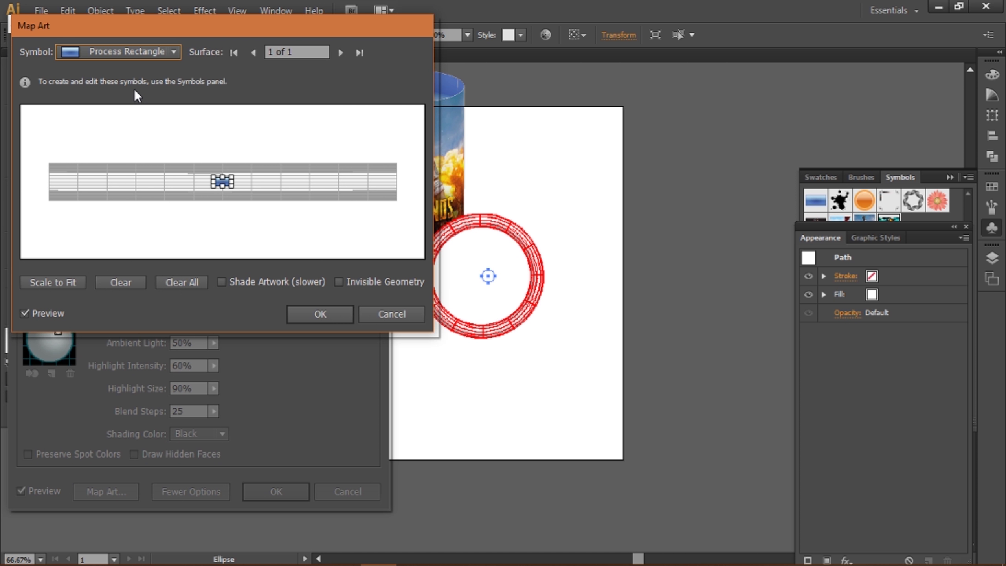
left_click(73, 283)
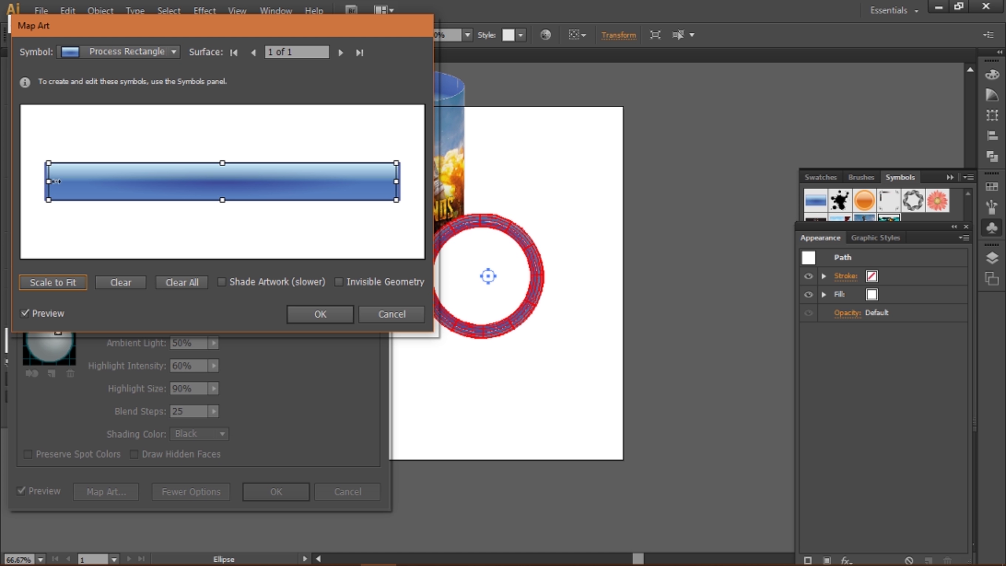
left_click_drag(56, 182, 155, 184)
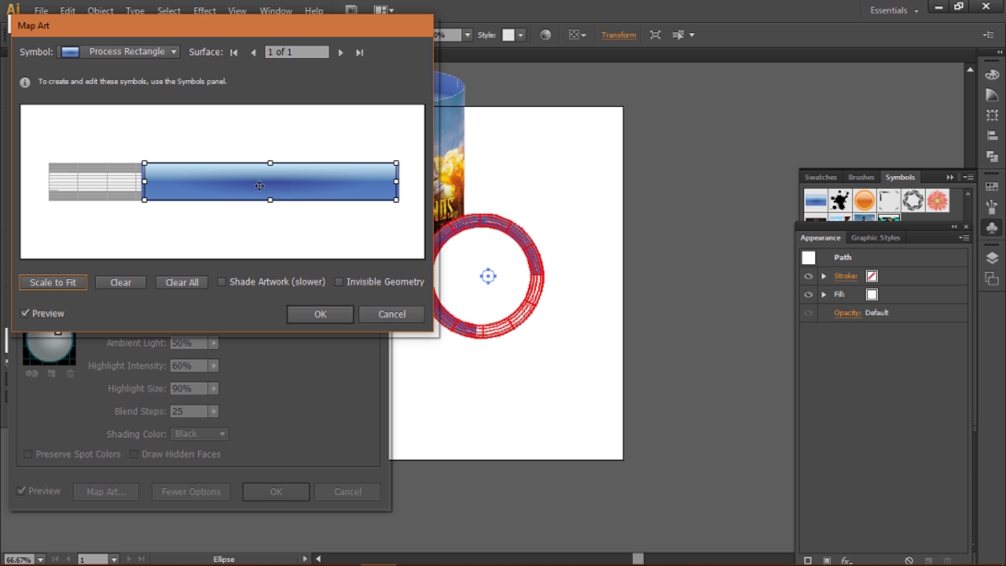
left_click_drag(395, 183, 320, 183)
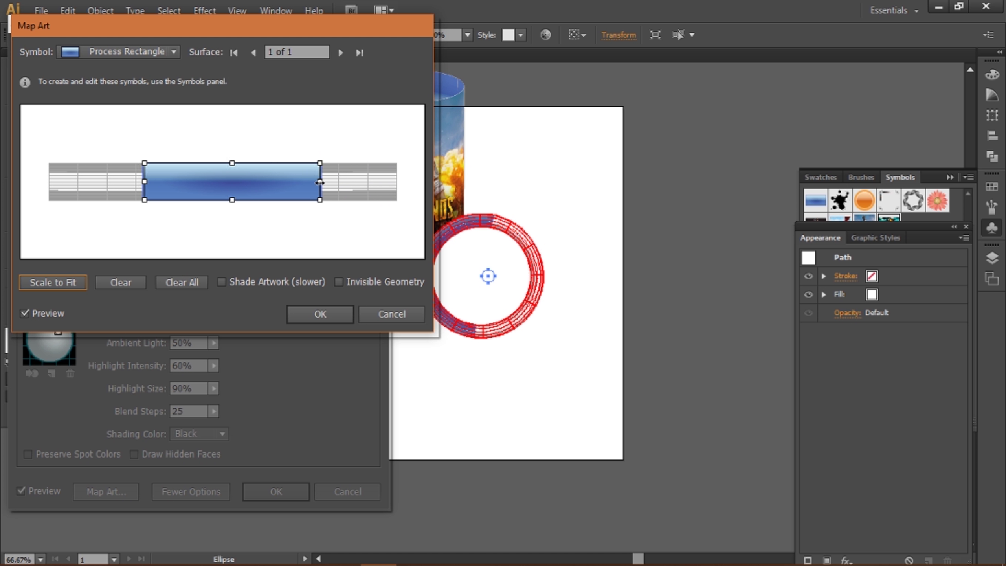
left_click_drag(145, 181, 25, 181)
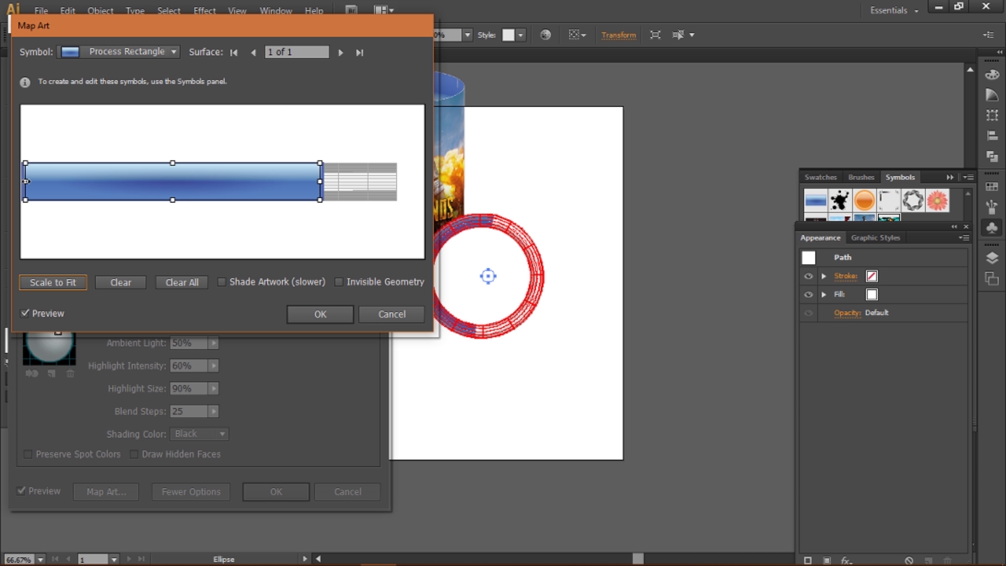
left_click_drag(320, 181, 244, 181)
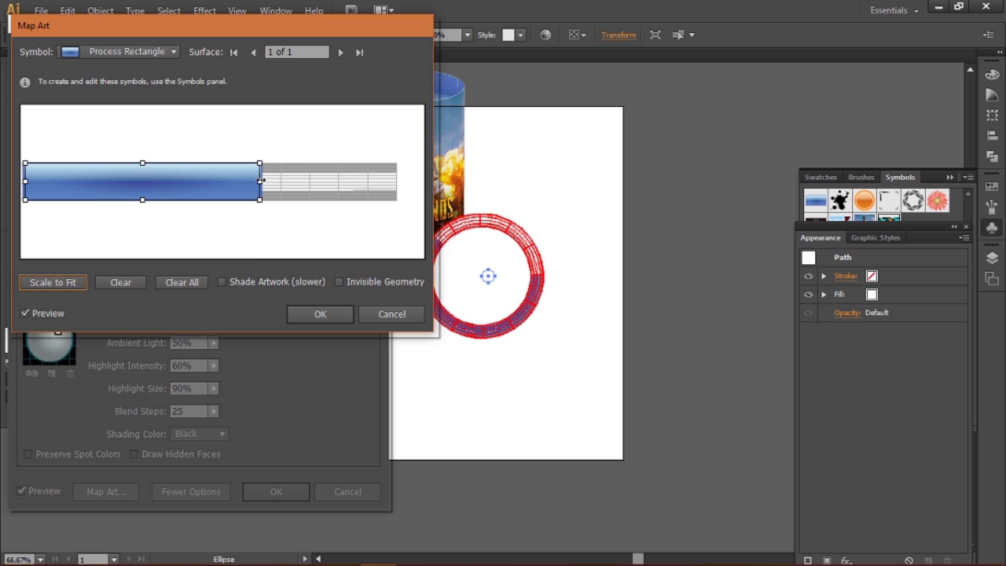
left_click_drag(27, 181, 57, 181)
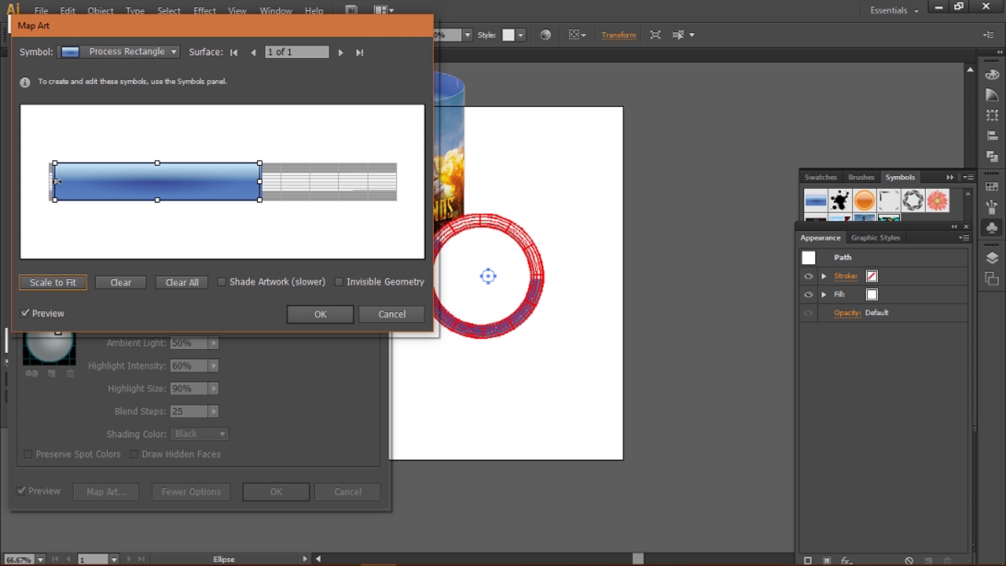
left_click(322, 322)
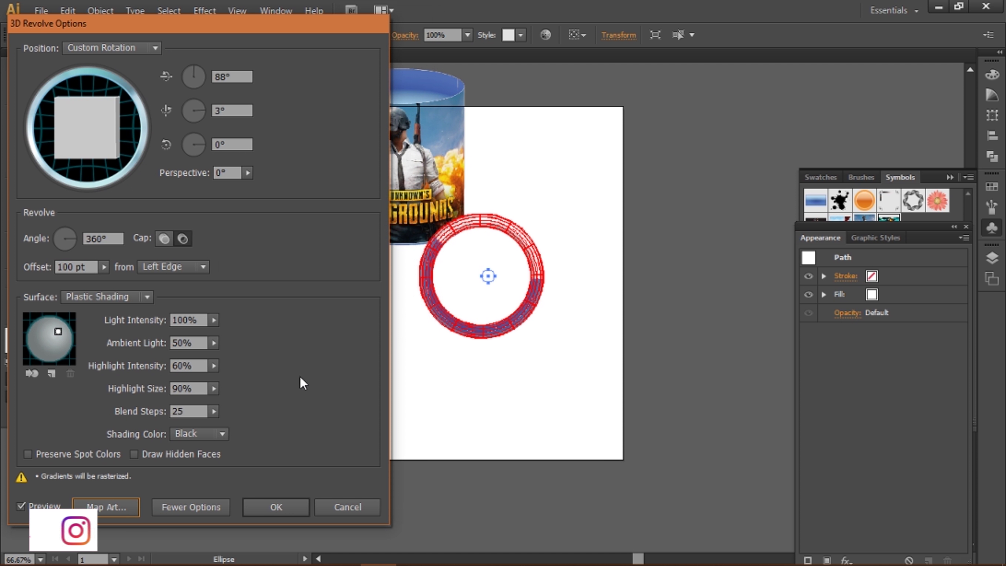
left_click(276, 508)
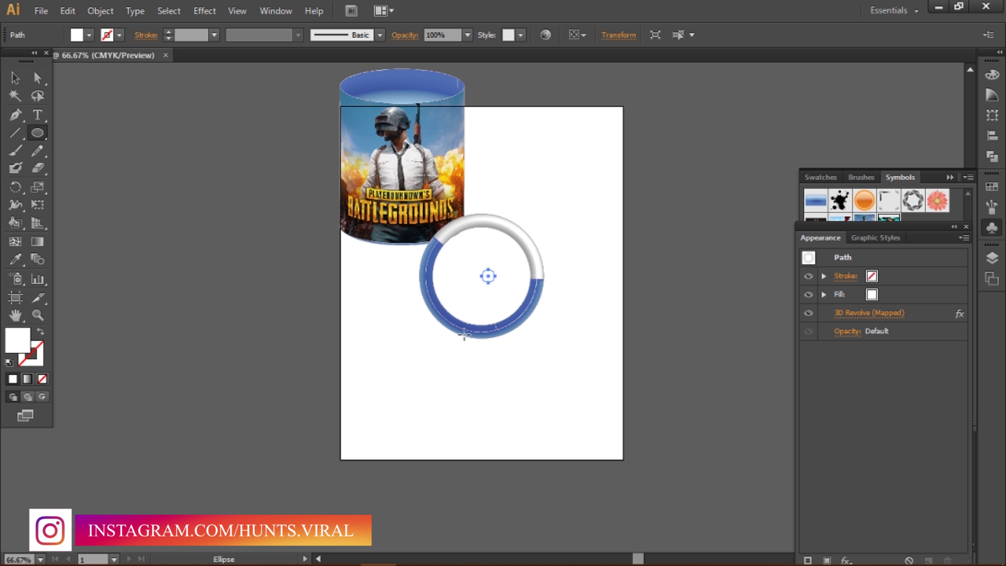
Re-tilt the handle ring to 91°/1°/2° and move its light source to the lower right
left_click(284, 7)
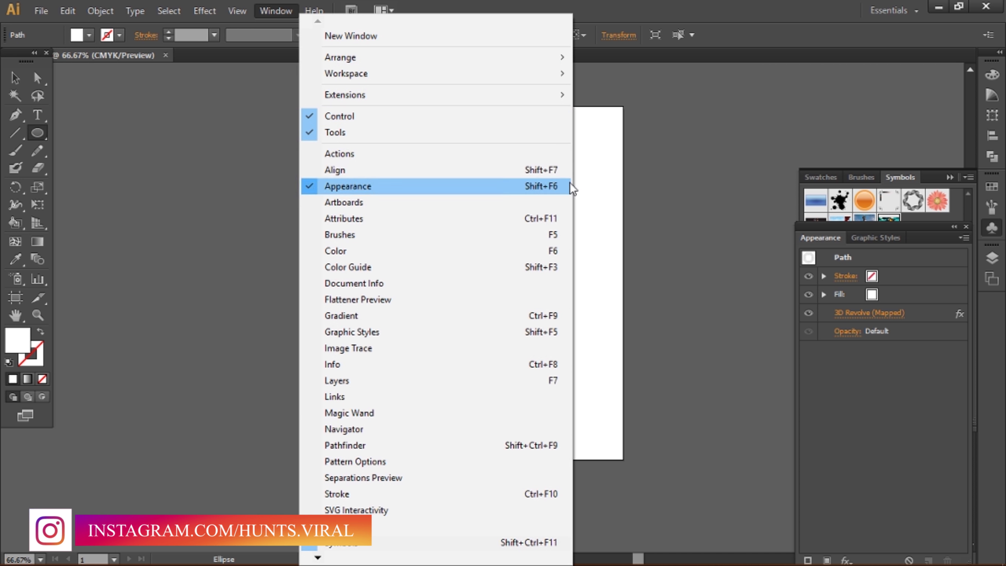
left_click(862, 314)
left_click(40, 506)
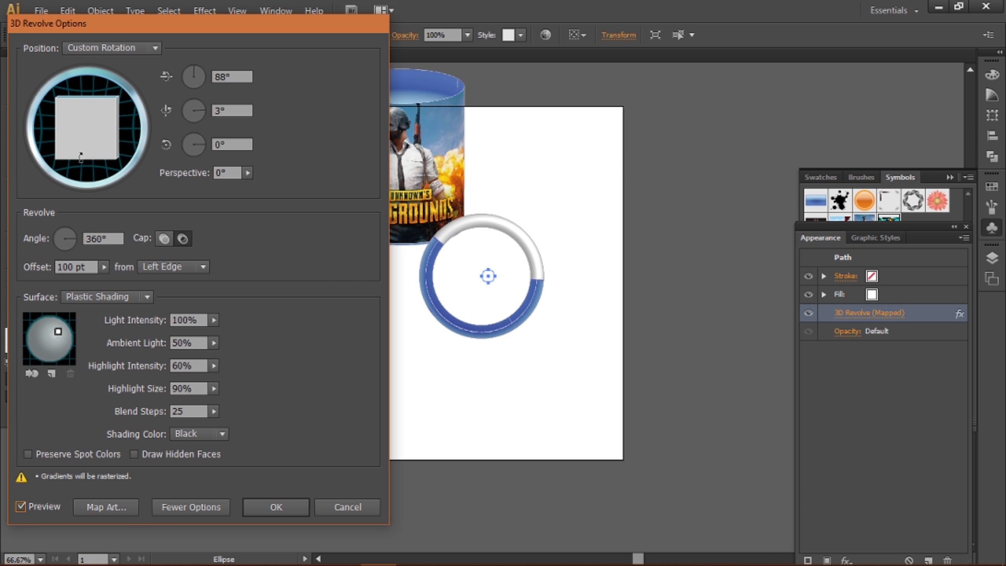
mouse_move(80, 147)
left_mouse_down()
mouse_move(117, 128)
mouse_move(71, 130)
mouse_move(109, 146)
left_mouse_up()
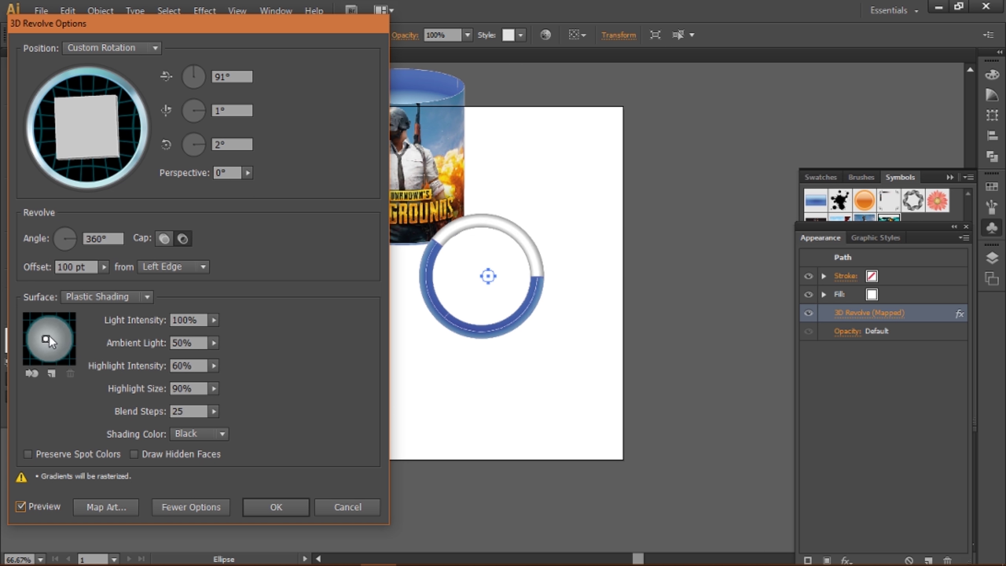
mouse_move(47, 336)
left_mouse_down()
mouse_move(63, 355)
mouse_move(54, 356)
left_mouse_up()
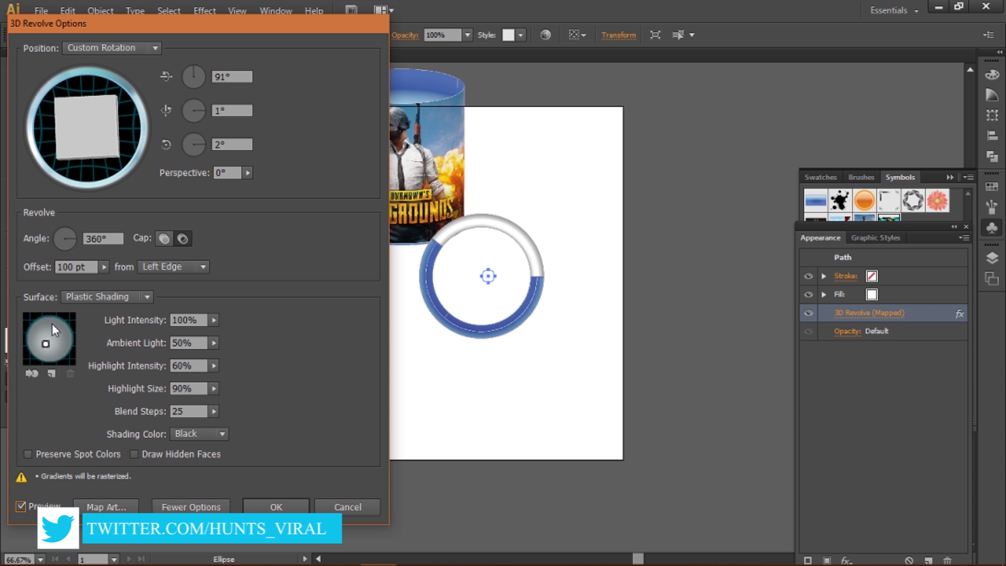
left_click(263, 508)
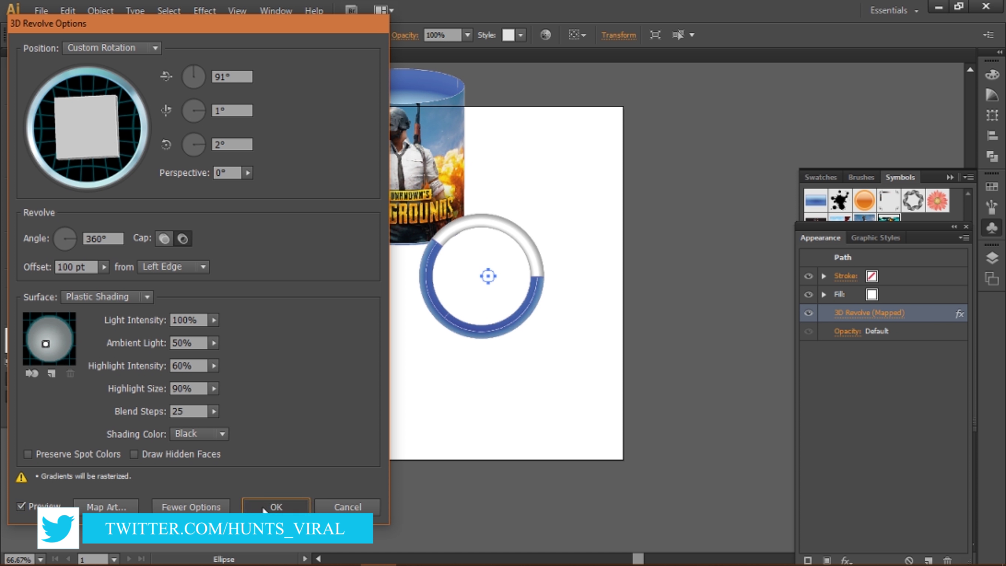
Position the ring beside the mug and send it to the back as the handle
key("v")
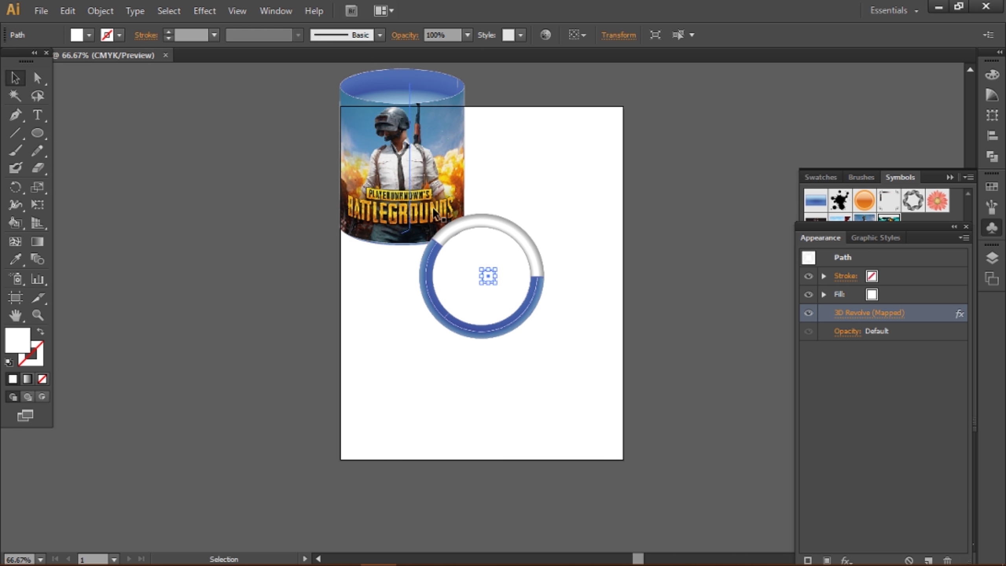
left_click_drag(467, 222, 467, 137)
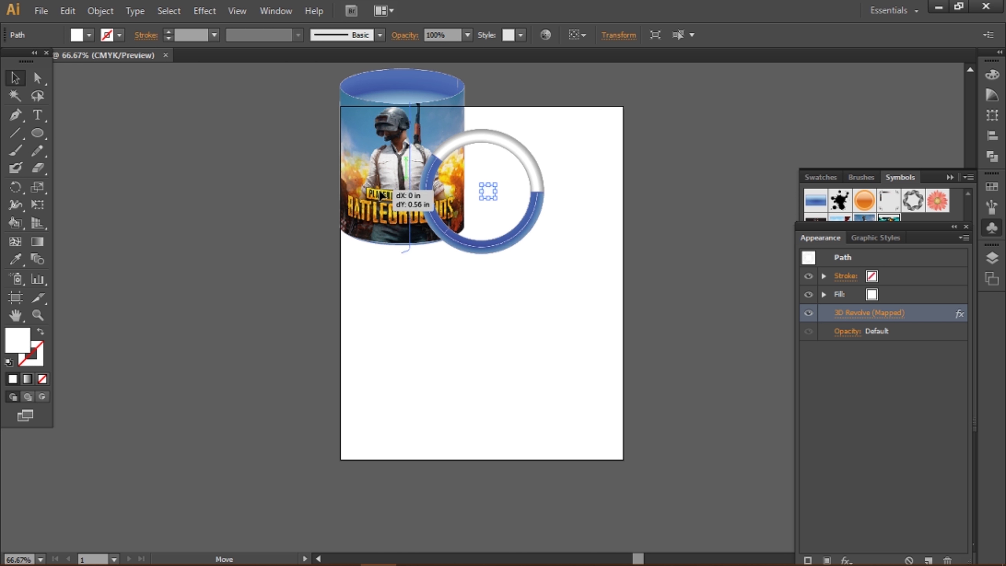
left_click_drag(379, 172, 381, 194)
left_click(458, 212)
right_click(505, 241)
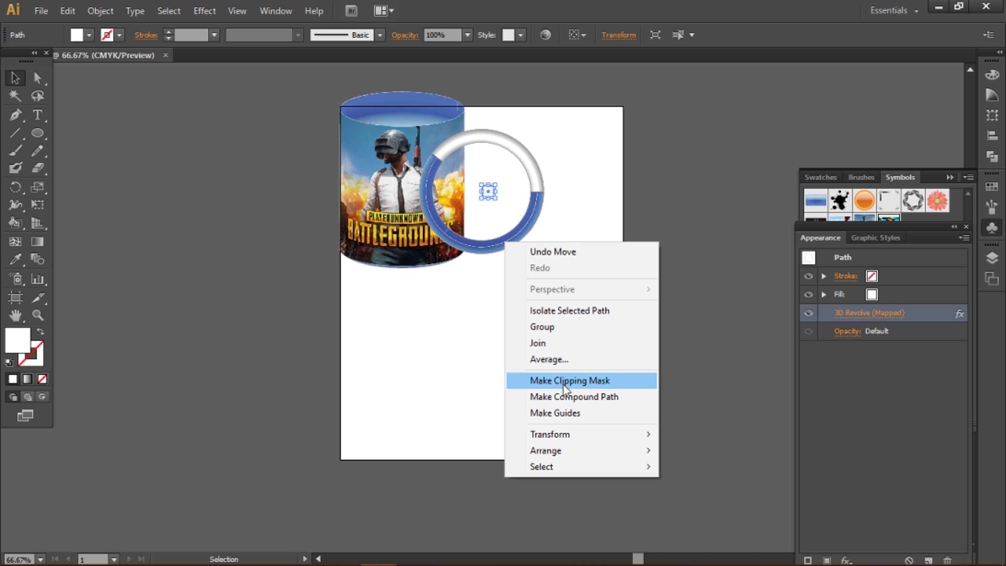
left_click(711, 503)
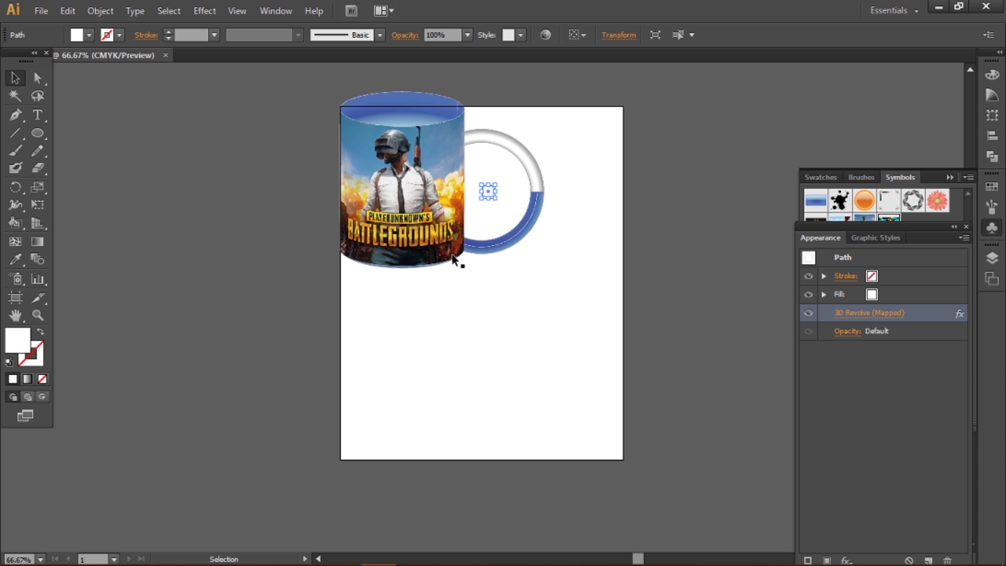
left_click_drag(453, 260, 467, 271)
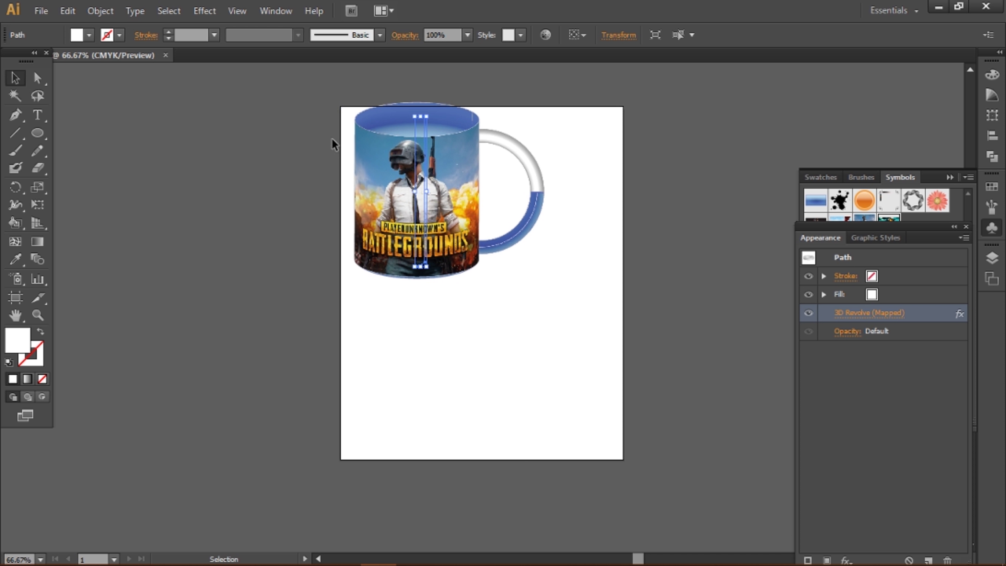
Group the mug and handle and move the group left off the artboard
right_click(451, 212)
left_click(491, 281)
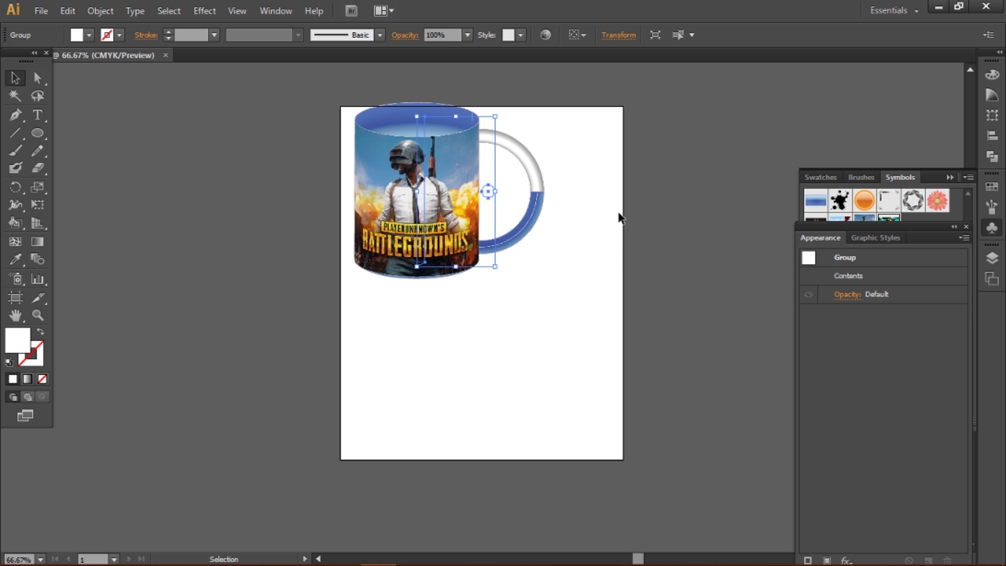
left_click(617, 216)
left_click_drag(386, 232, 207, 248)
Draw a new vertical line in the artboard's lower half with the Pen tool
left_click(414, 184)
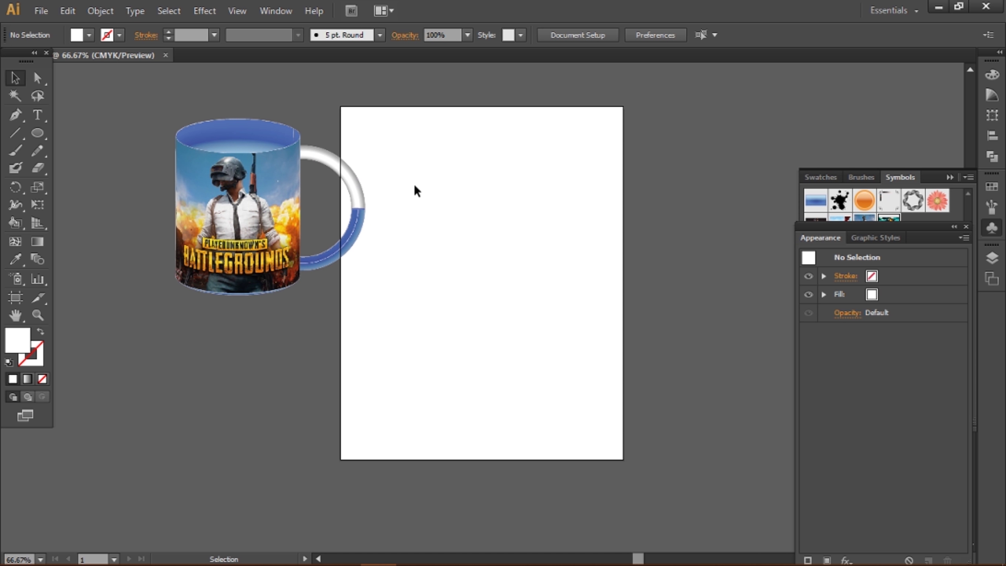
key("k")
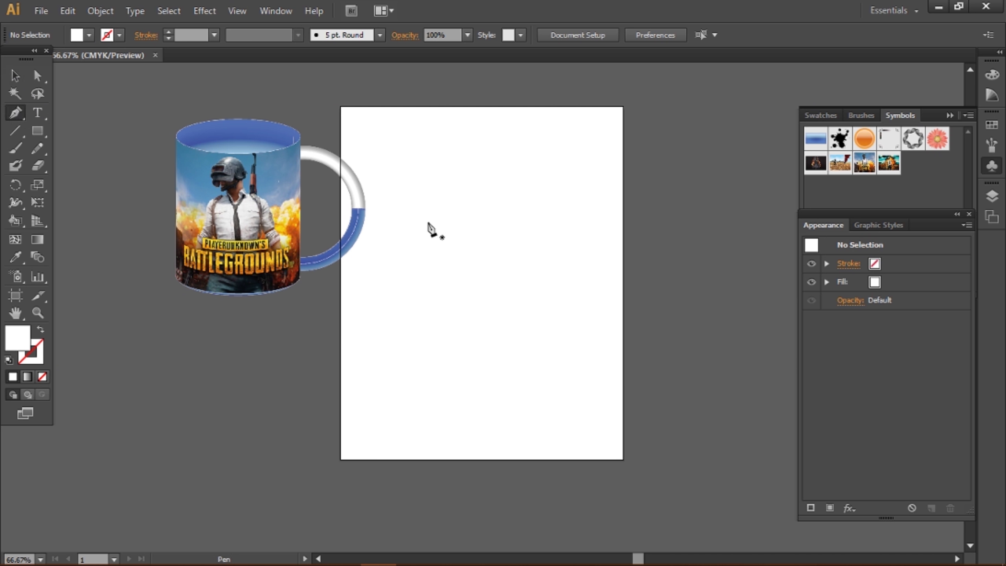
left_click(518, 217)
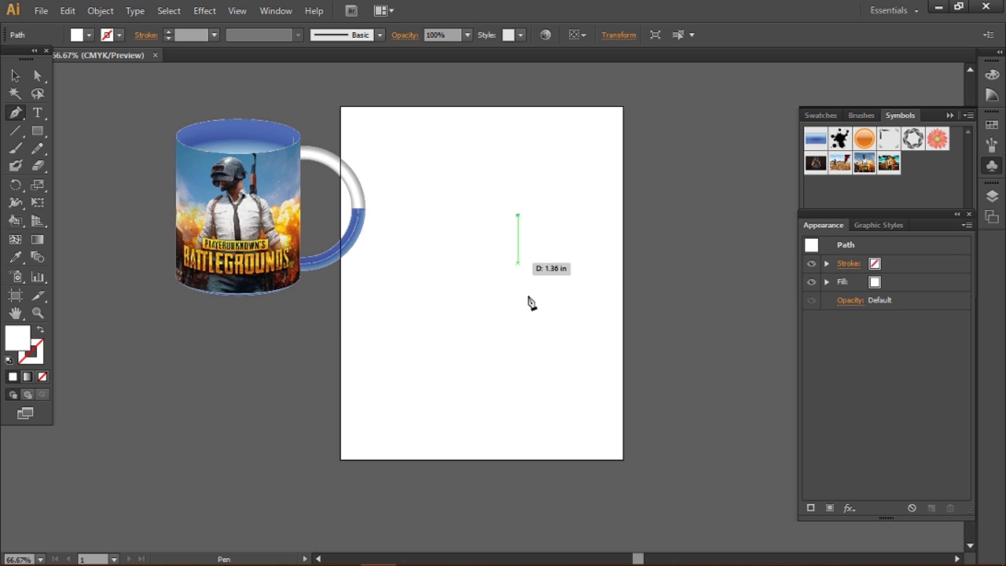
left_click(518, 358)
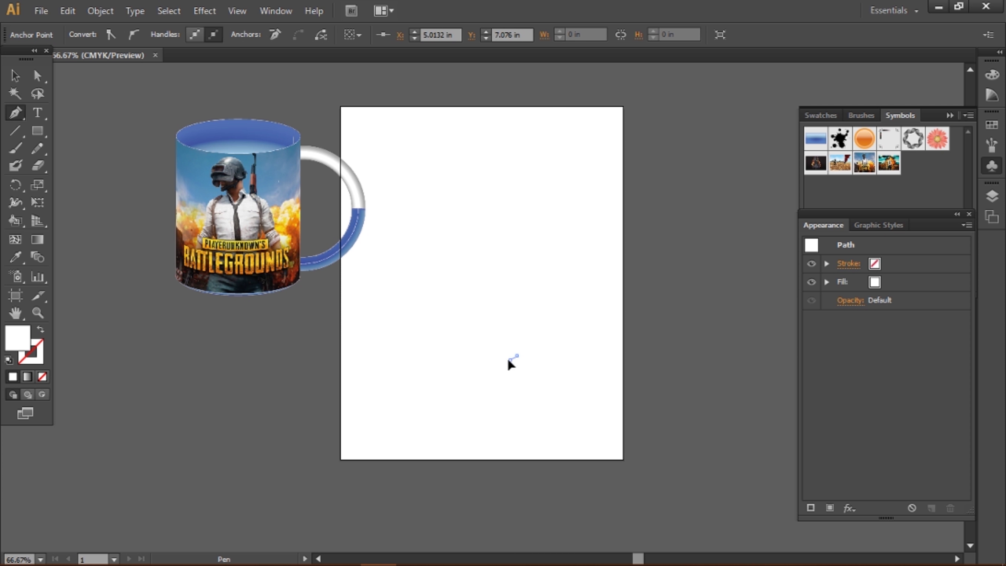
key("v")
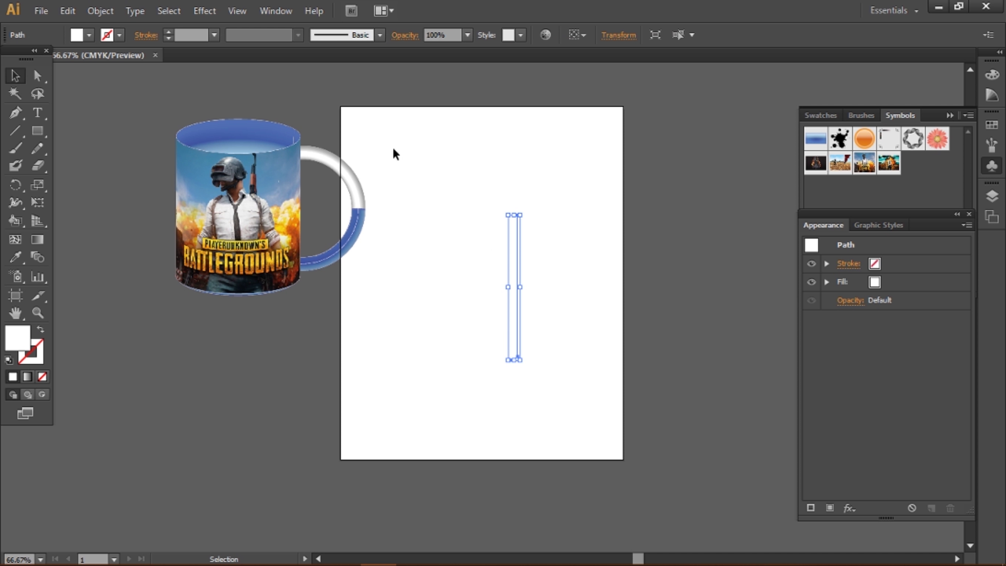
Revolve the line into a 3D cylinder with a 110 pt offset and open Map Art
left_click(204, 11)
left_click(417, 115)
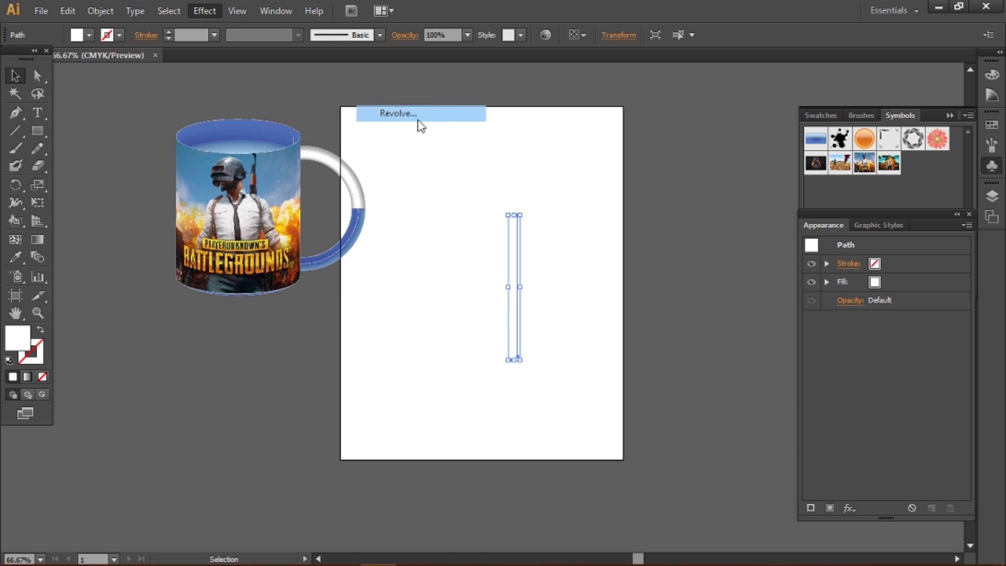
left_click(694, 347)
double_click(694, 286)
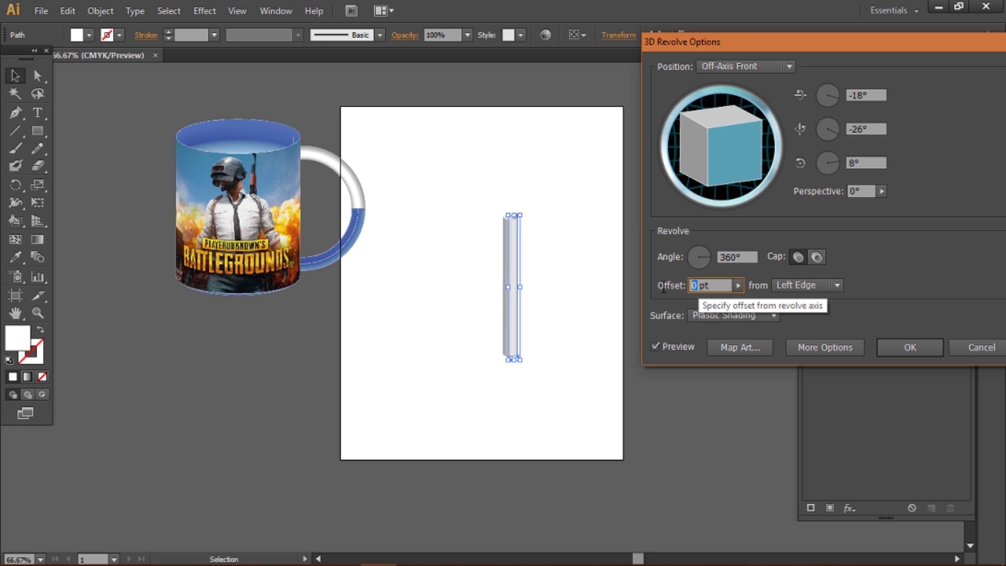
type("11")
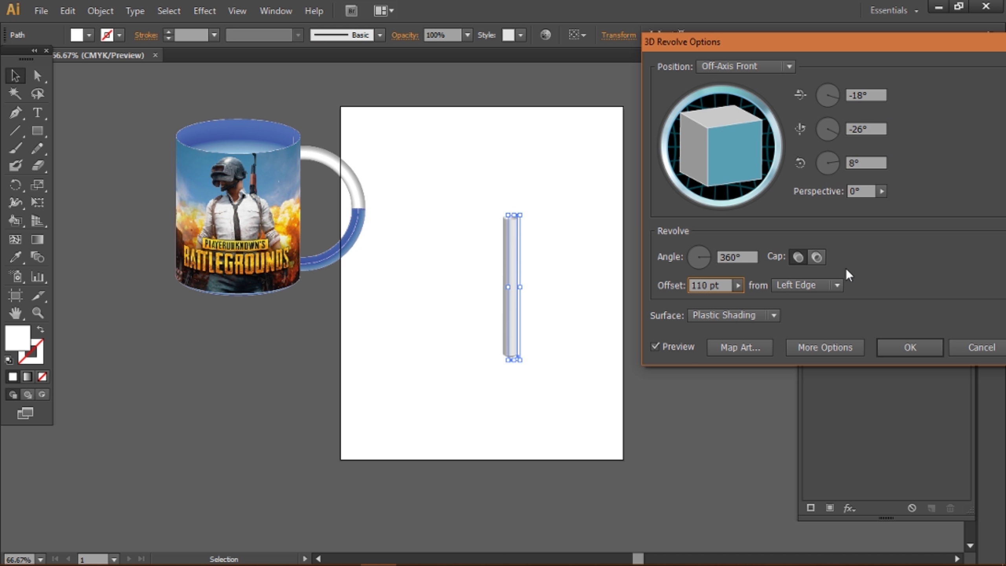
left_click(798, 257)
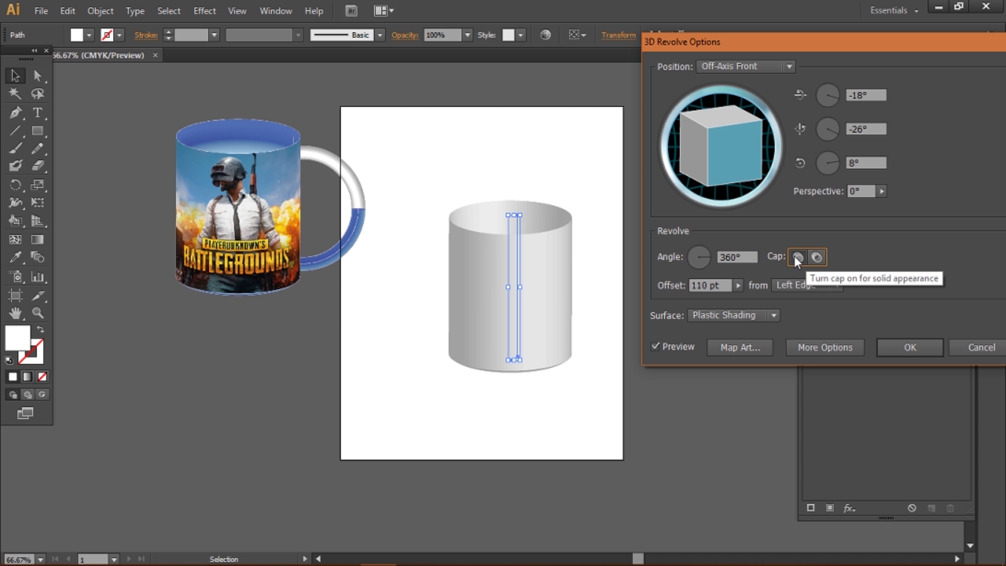
left_click(737, 347)
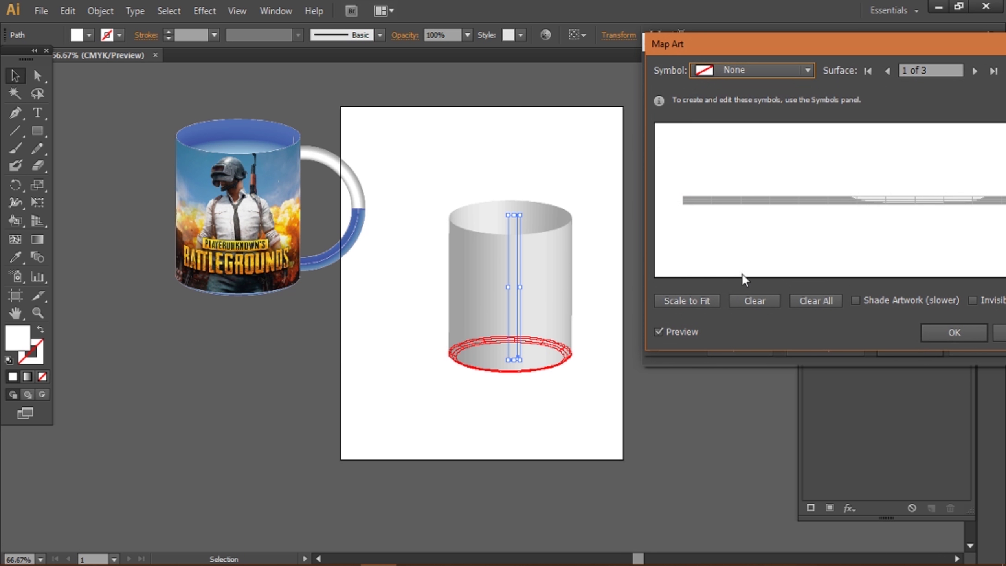
Map New Symbol 1 onto the cylinder's side surface, scaled to fit, with its edges pulled inward
left_click(887, 70)
left_click(753, 70)
left_click(758, 218)
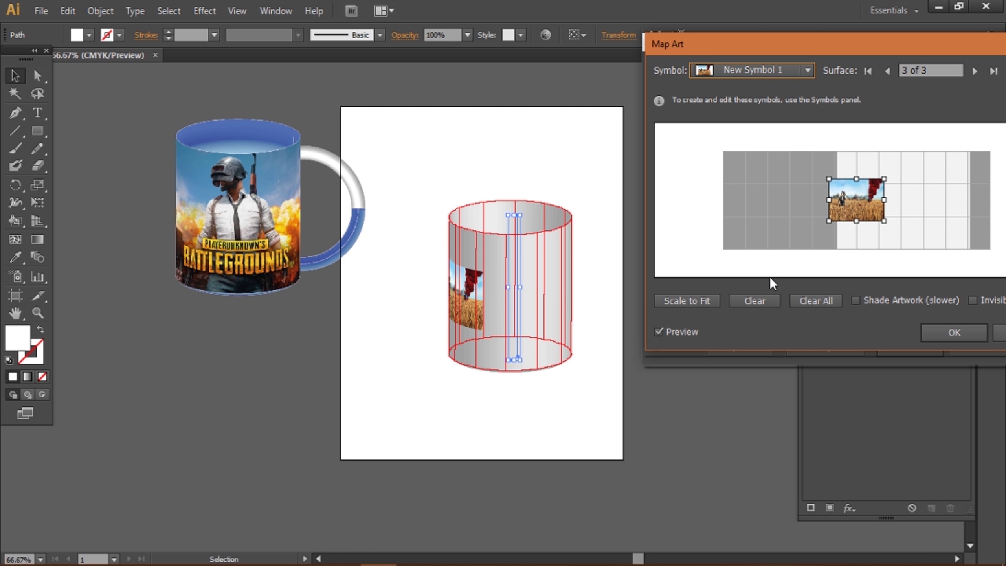
left_click(697, 301)
left_click_drag(721, 201, 835, 203)
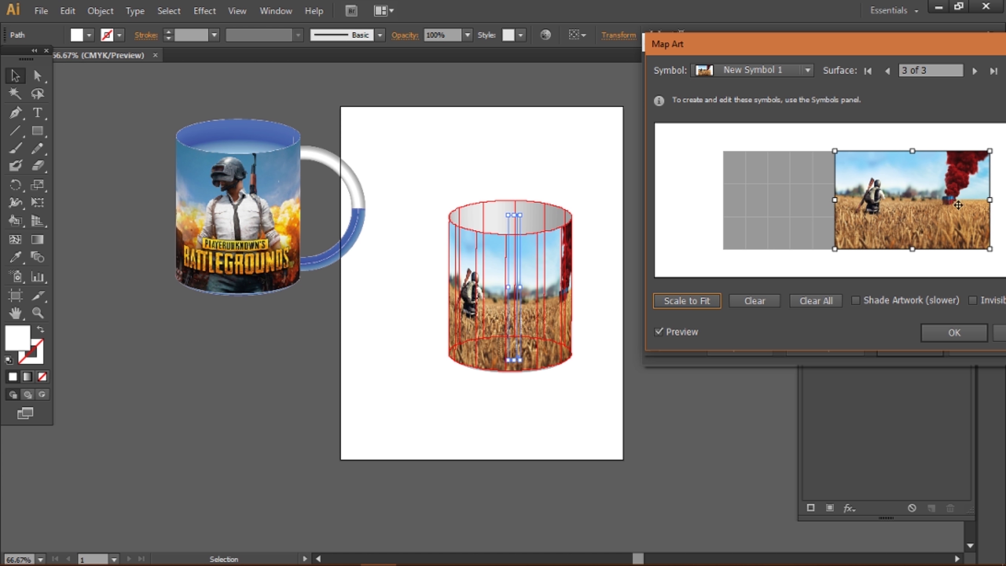
left_click_drag(991, 199, 978, 199)
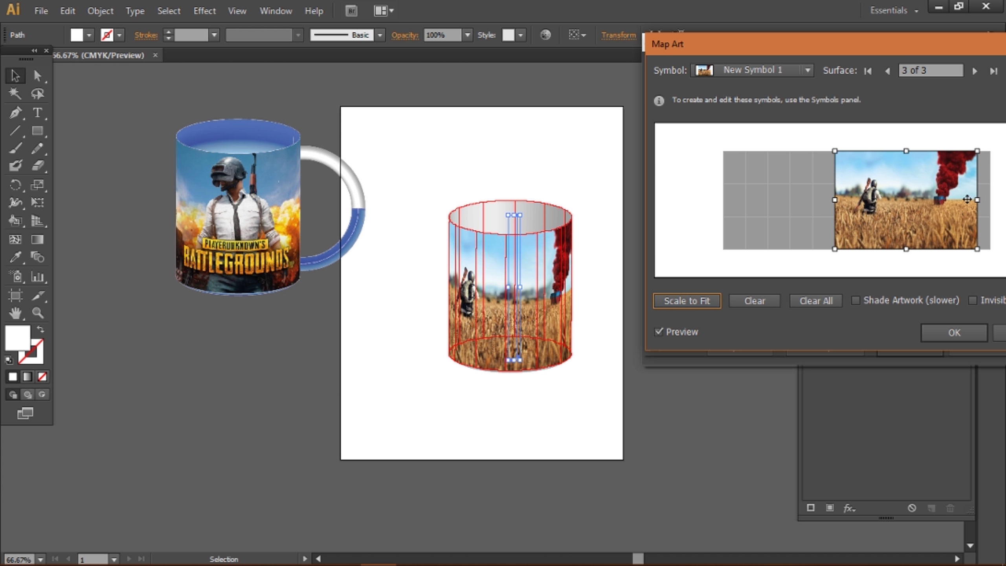
Map a fitted Process Rectangle band onto surface 1, confirm, and start re-tilting the cylinder
left_click(888, 70)
left_click(888, 70)
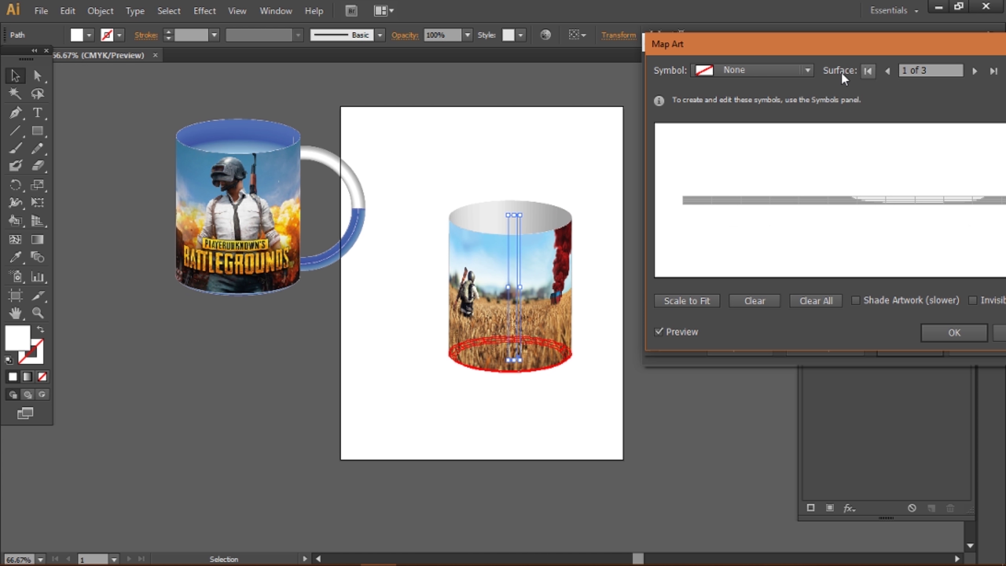
left_click(757, 70)
left_click(784, 105)
left_click(708, 305)
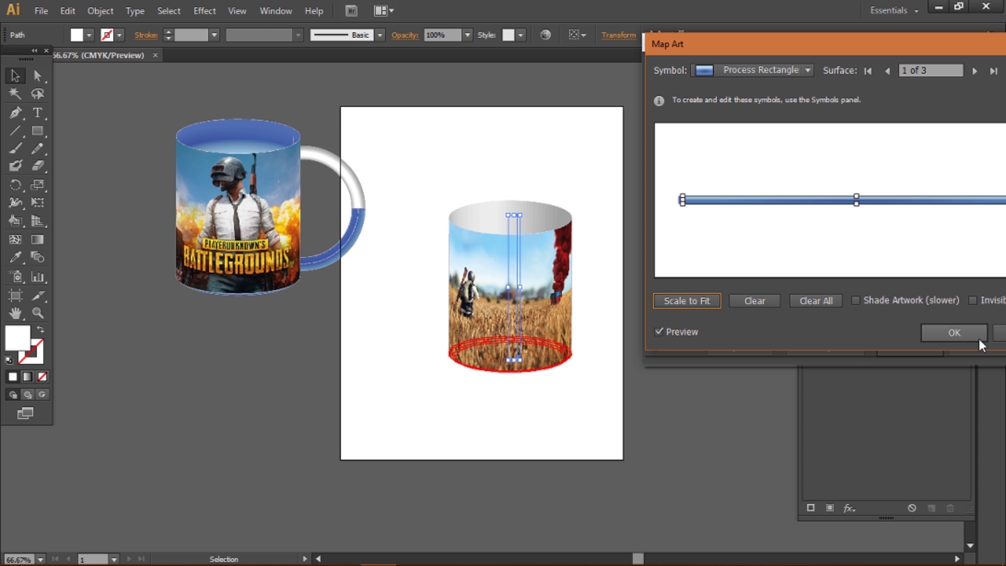
left_click(972, 334)
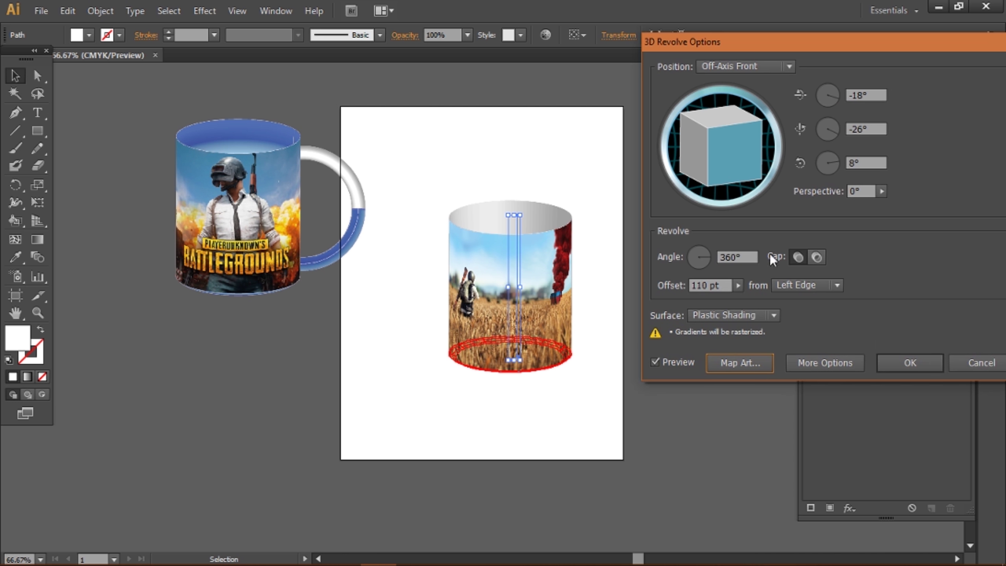
mouse_move(716, 172)
left_mouse_down()
mouse_move(697, 164)
mouse_move(745, 168)
mouse_move(722, 169)
left_mouse_up()
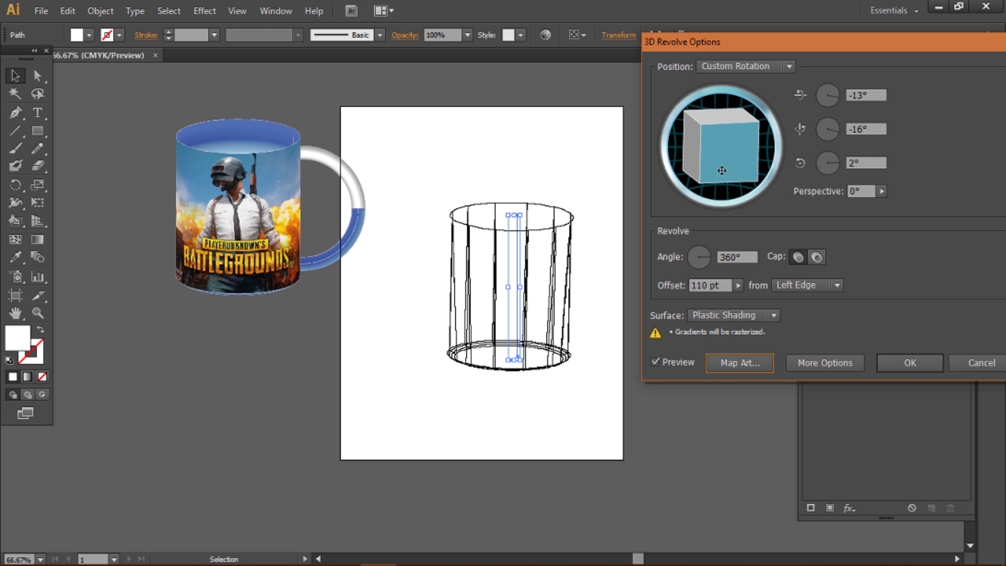
Tilt the wheat-field cylinder to about -15°/-18°/4° and apply the 3D revolve
mouse_move(699, 167)
left_mouse_down()
mouse_move(684, 168)
mouse_move(710, 160)
left_mouse_up()
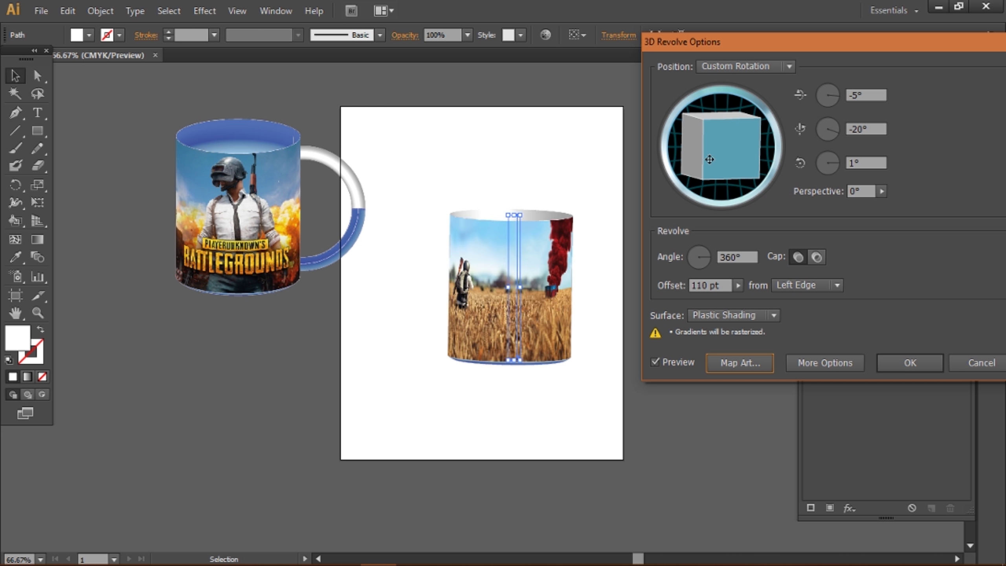
mouse_move(710, 162)
left_mouse_down()
mouse_move(726, 168)
mouse_move(709, 169)
left_mouse_up()
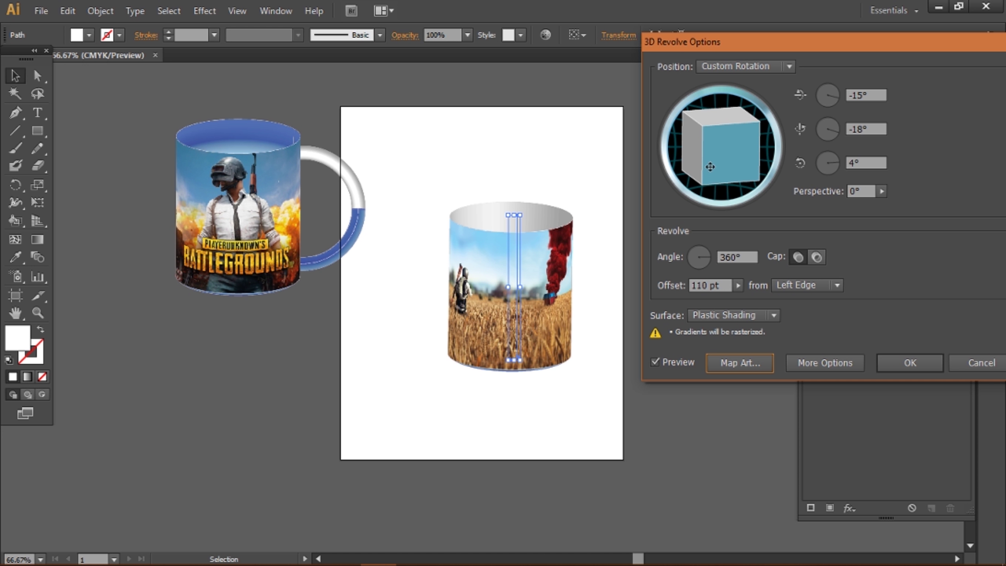
left_click(902, 365)
Move the finished mug up and left, then draw a small circle below it
left_click_drag(474, 263, 425, 190)
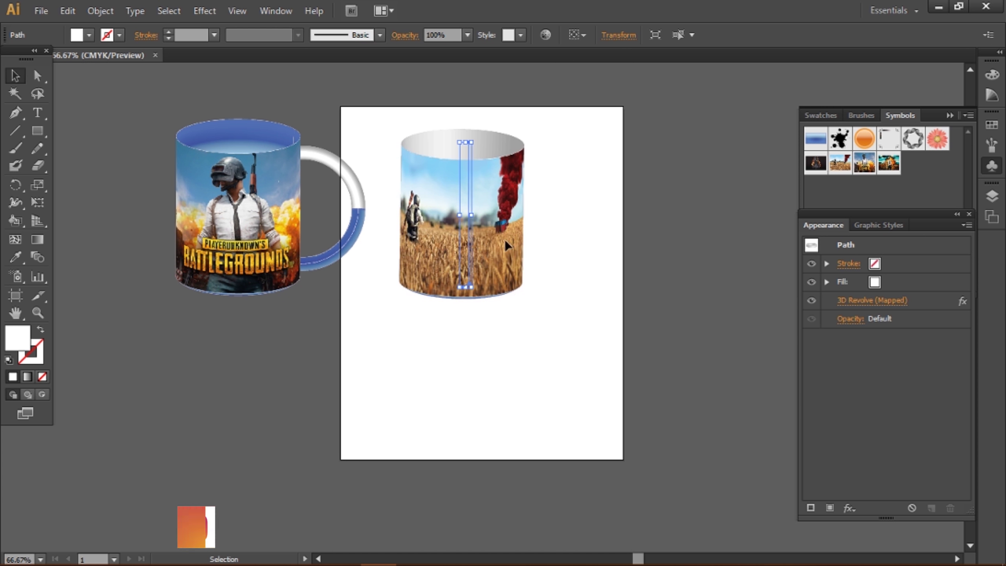
left_click(224, 315)
left_click(38, 131)
left_click(106, 166)
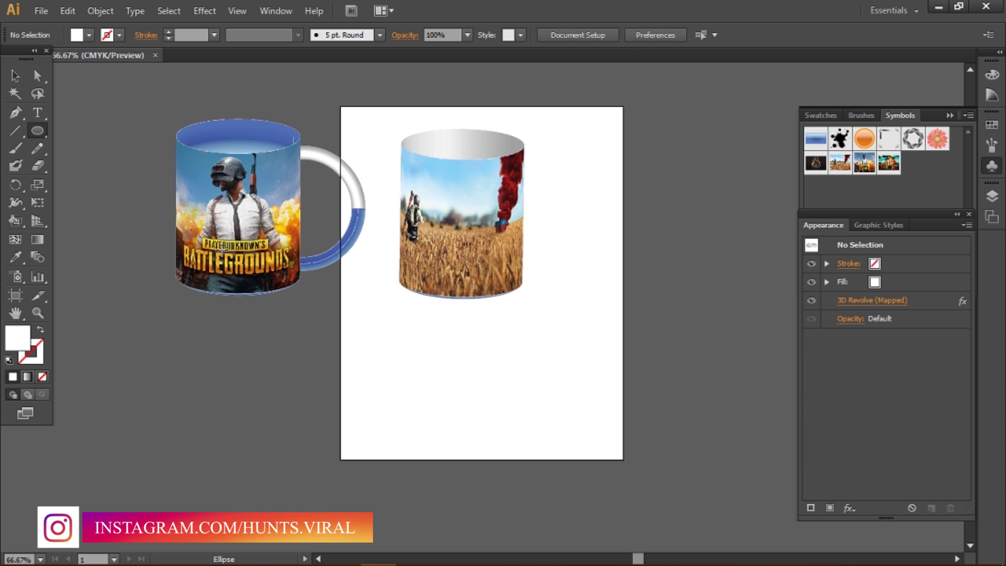
left_click_drag(491, 346, 505, 361)
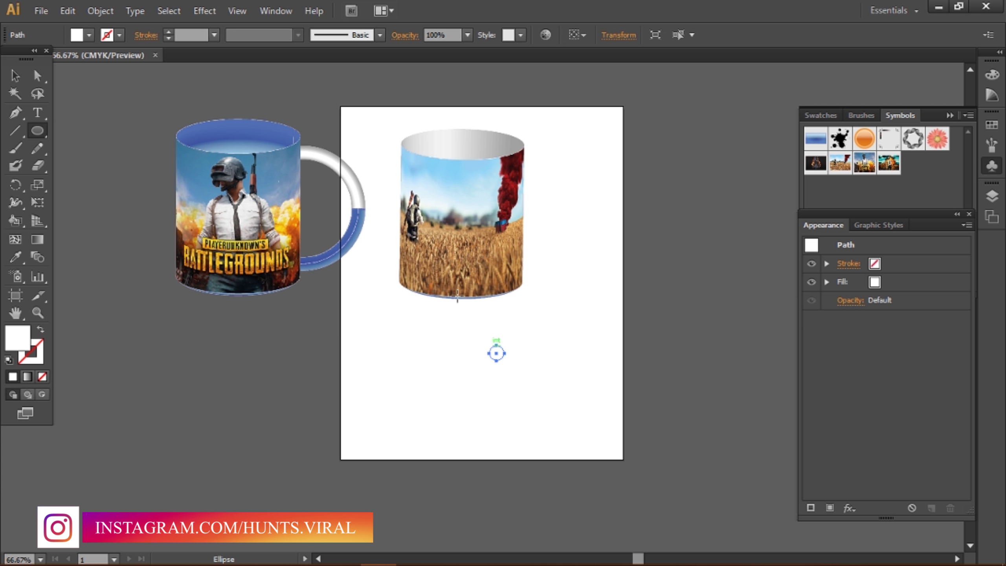
Revolve the circle into a 3D ring with 100 pt offset, rotated to face the viewer
left_click(205, 11)
mouse_move(216, 94)
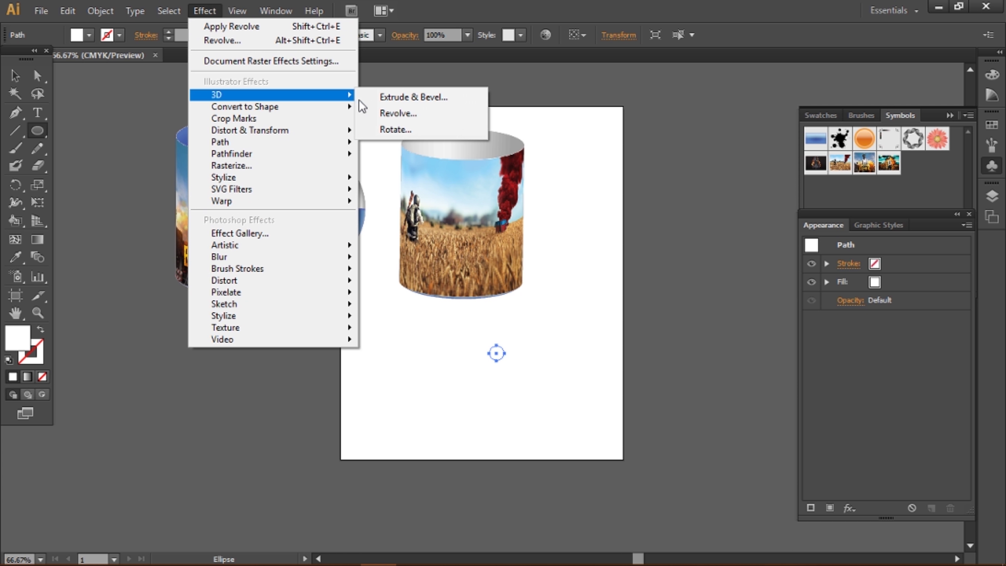
left_click(397, 112)
left_click(656, 346)
double_click(696, 285)
type("100pt")
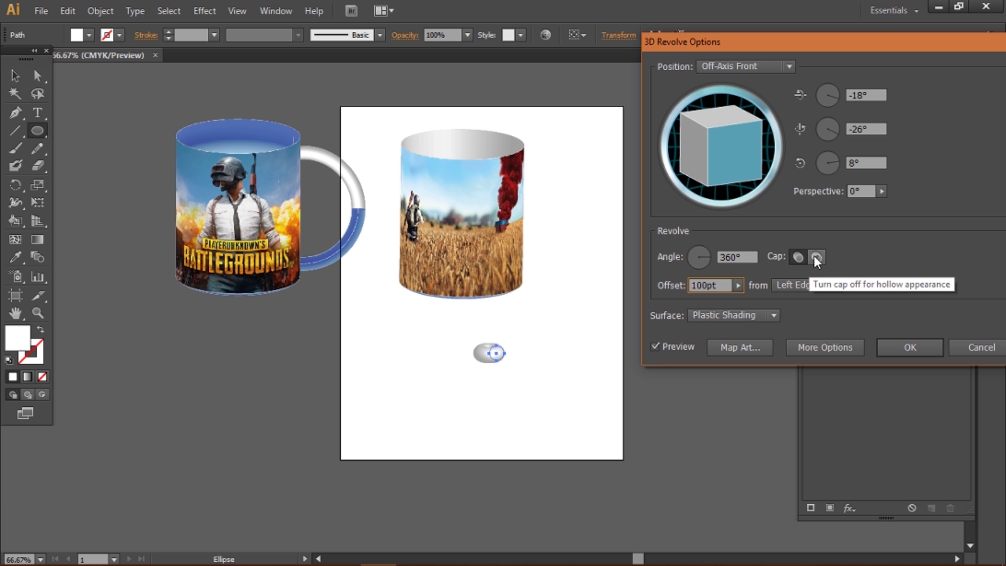
left_click(817, 256)
mouse_move(718, 161)
left_mouse_down()
mouse_move(701, 173)
mouse_move(728, 157)
mouse_move(720, 176)
left_mouse_up()
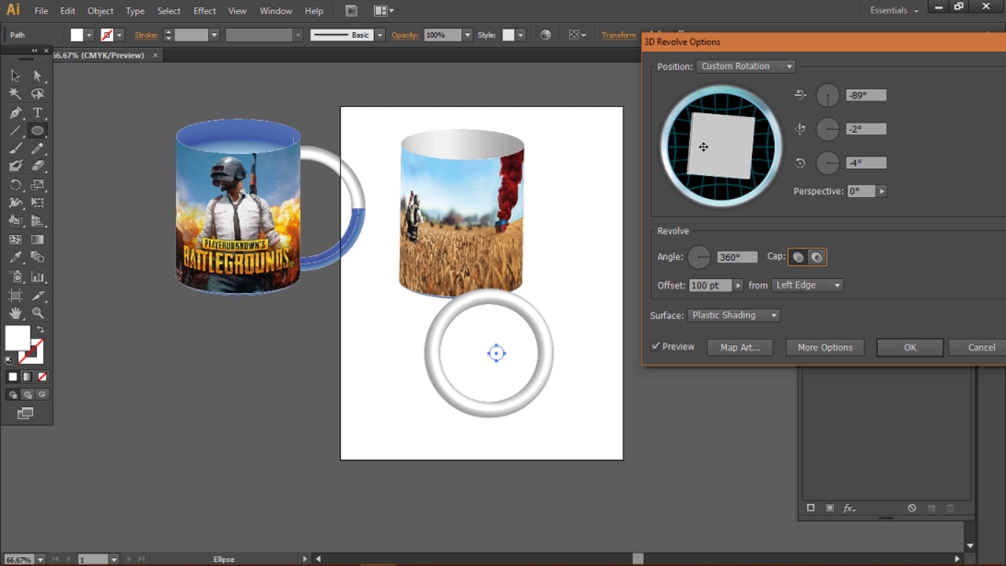
mouse_move(706, 152)
left_mouse_down()
mouse_move(733, 130)
mouse_move(709, 146)
left_mouse_up()
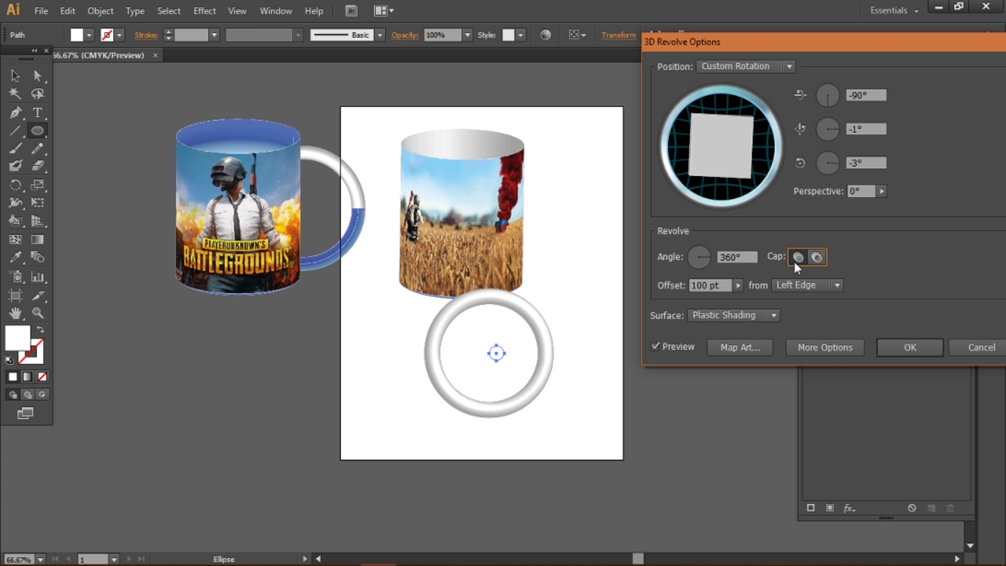
left_click(762, 349)
Map the New Symbol soldier artwork onto the ring, stretched wider and shortened, then apply
left_click(767, 73)
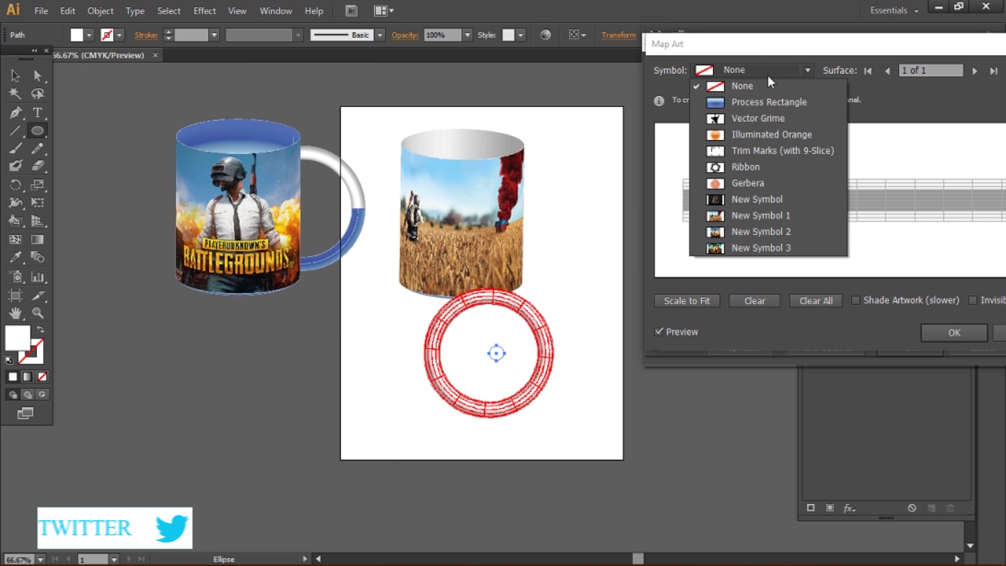
left_click(769, 206)
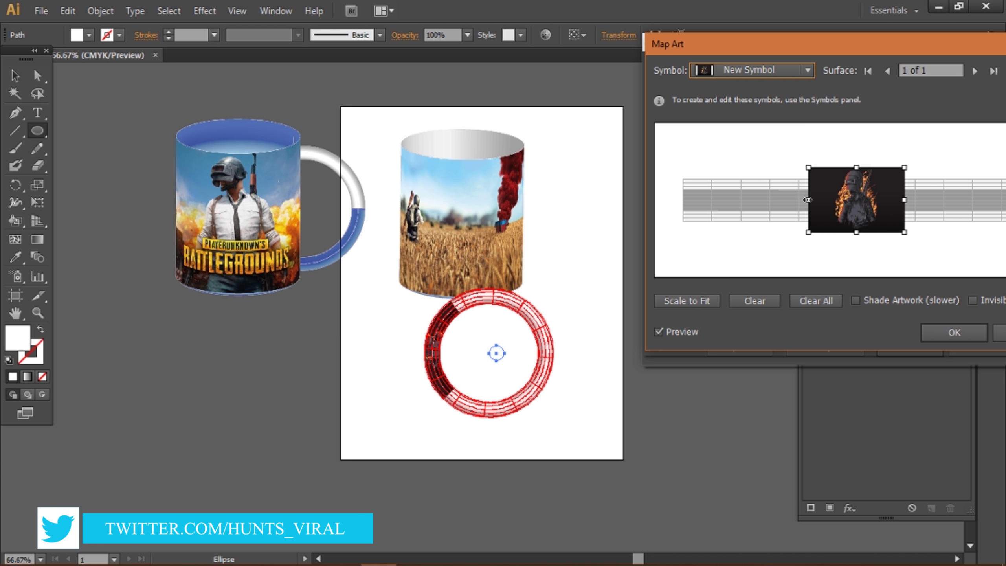
left_click_drag(808, 200, 681, 200)
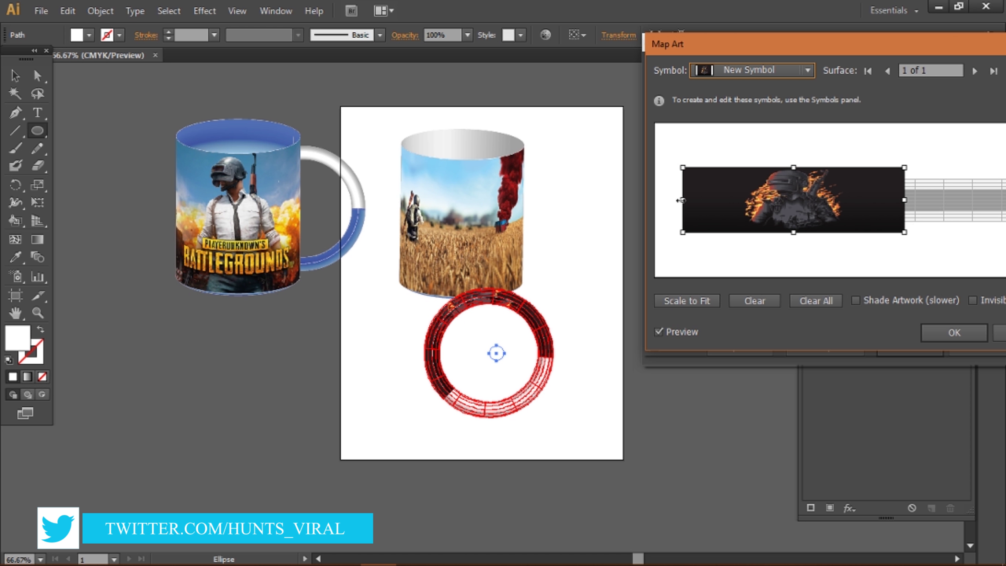
left_click_drag(681, 200, 678, 200)
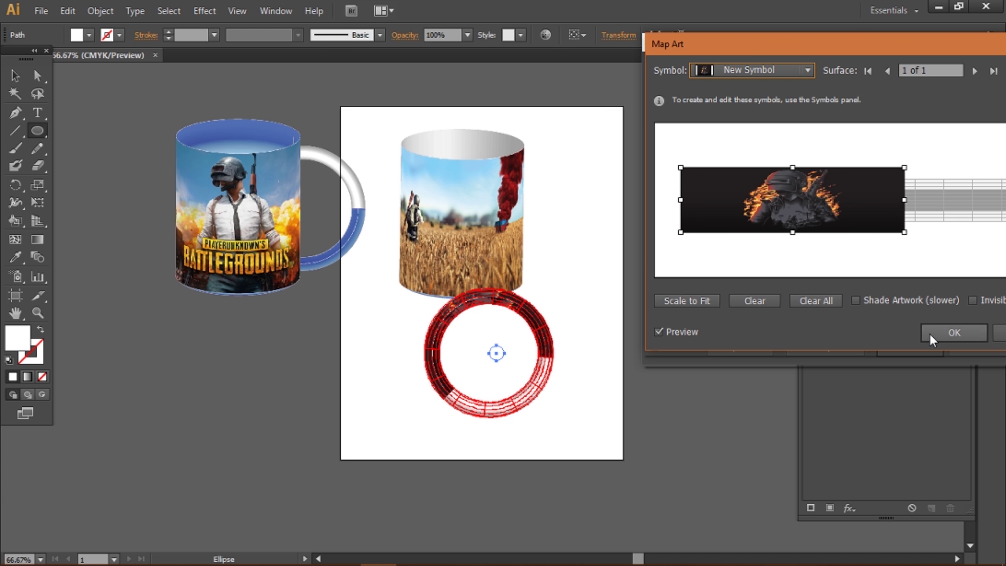
left_click_drag(795, 166, 793, 180)
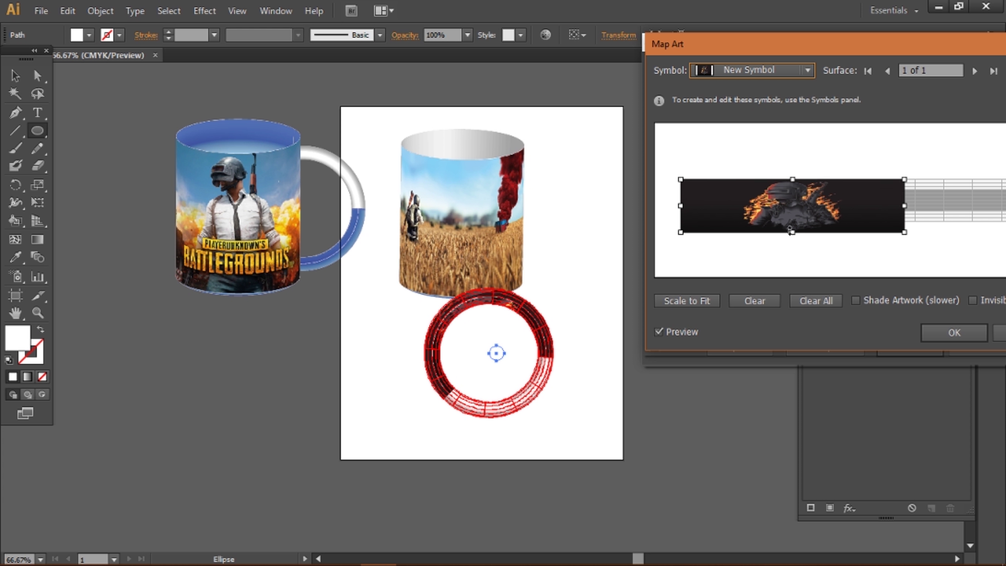
left_click_drag(793, 232, 793, 223)
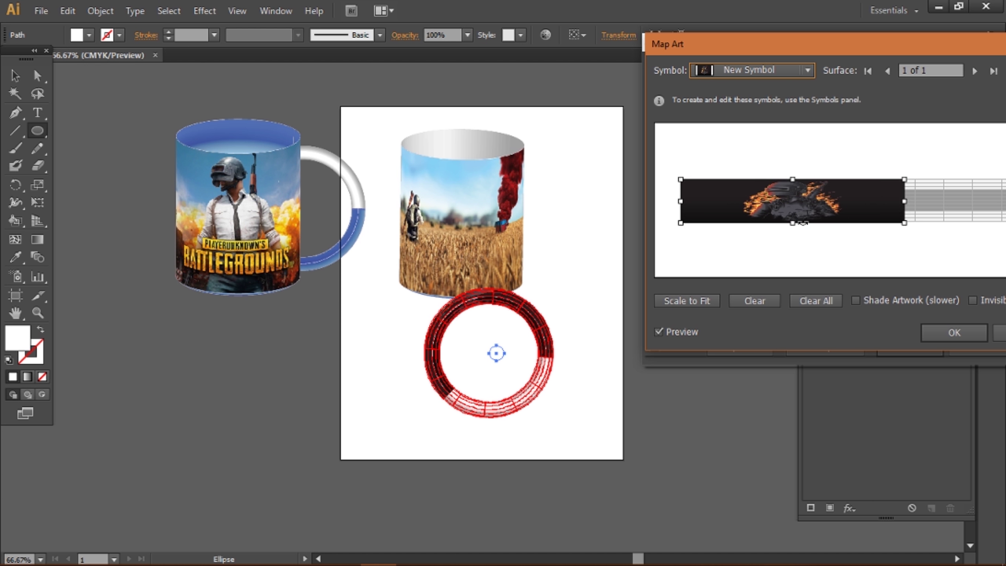
left_click(948, 329)
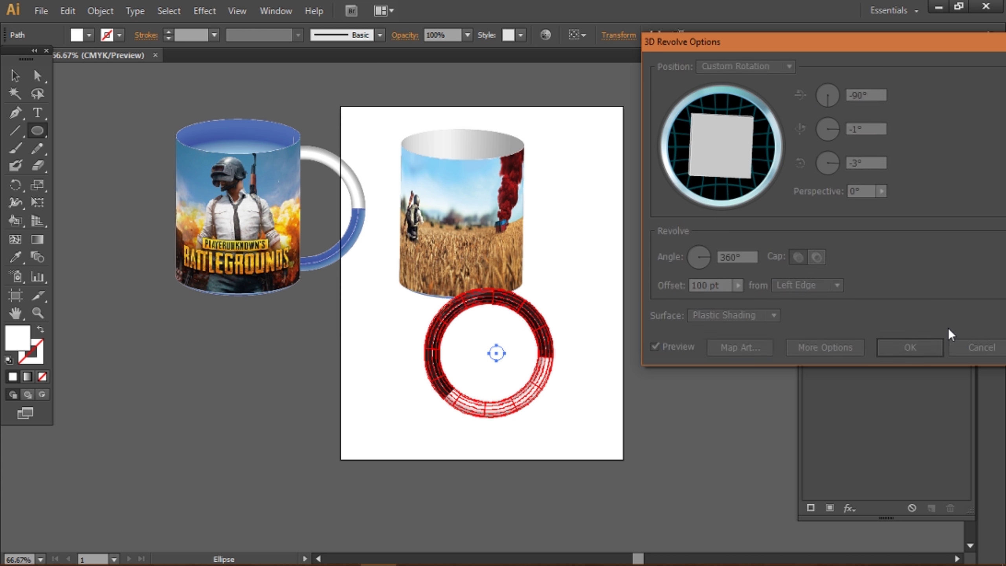
left_click(914, 344)
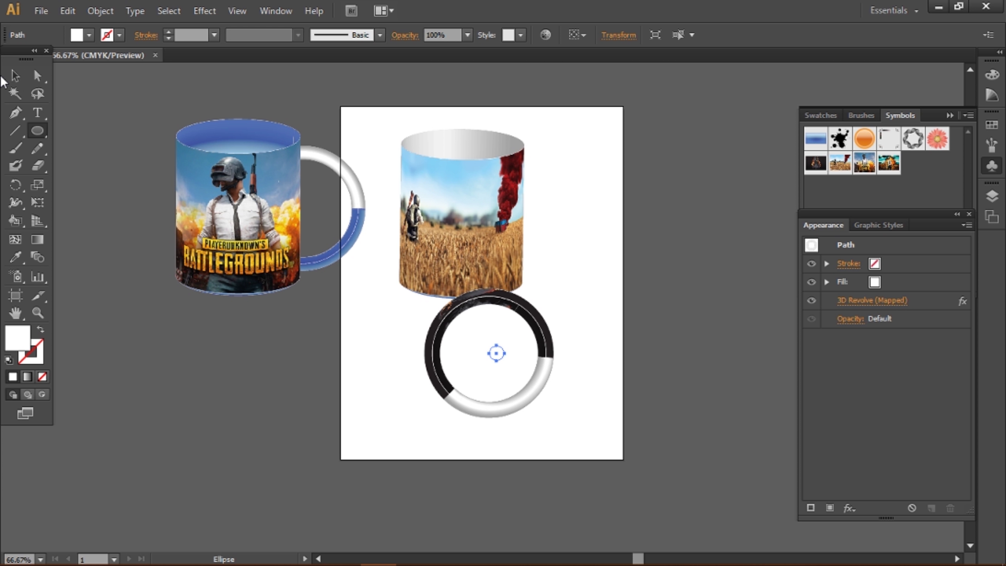
Move the ring to the mug's right side and send it behind the body
left_click(15, 75)
left_click_drag(498, 305, 550, 177)
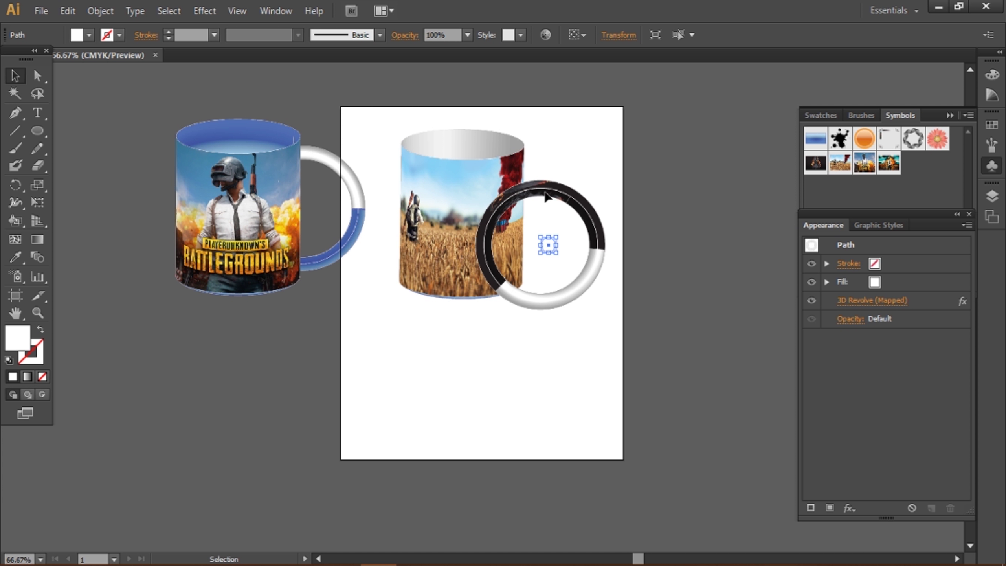
right_click(531, 185)
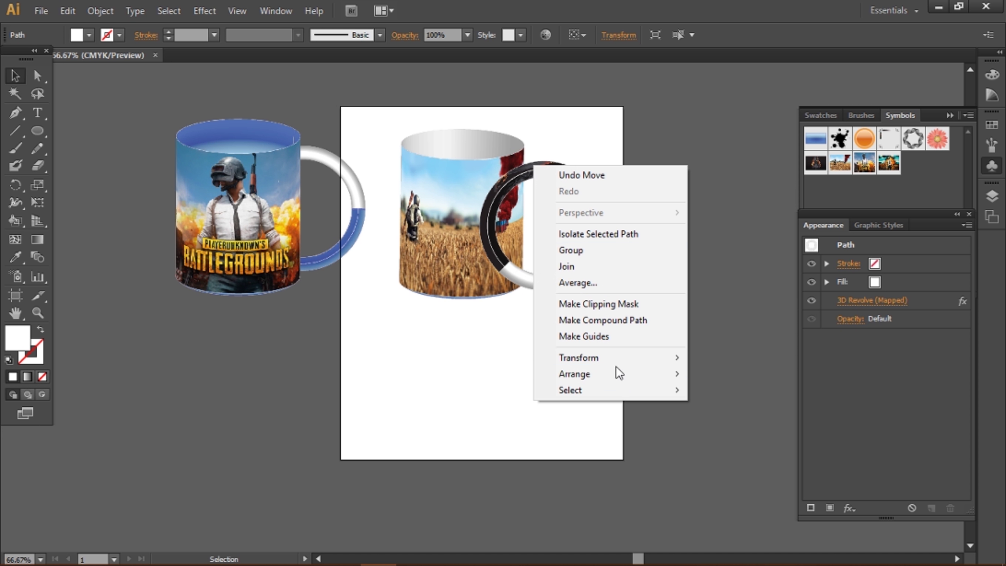
left_click(820, 423)
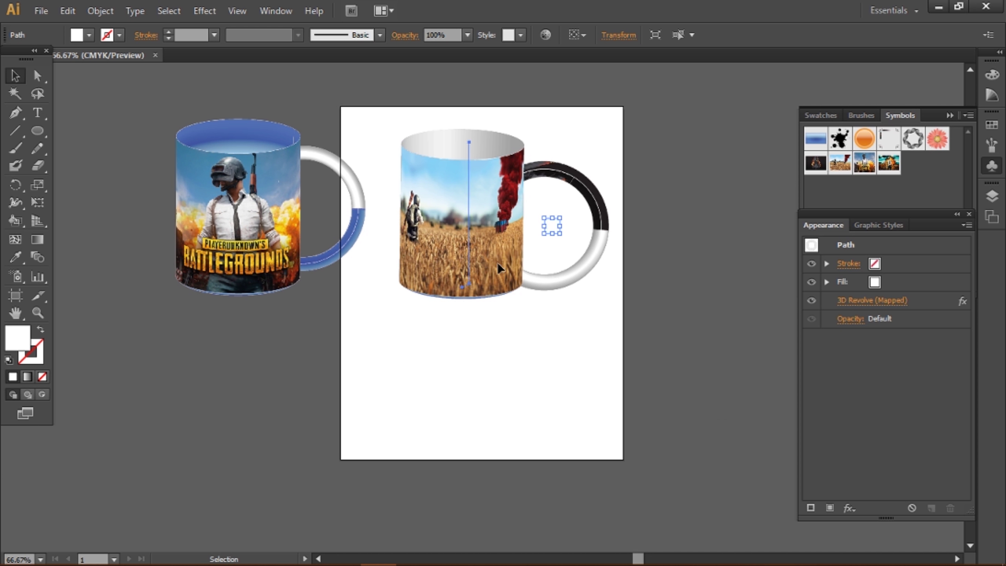
Nudge the body taller over the handle, group them, and move the mug off the artboard
left_click_drag(497, 250, 513, 256)
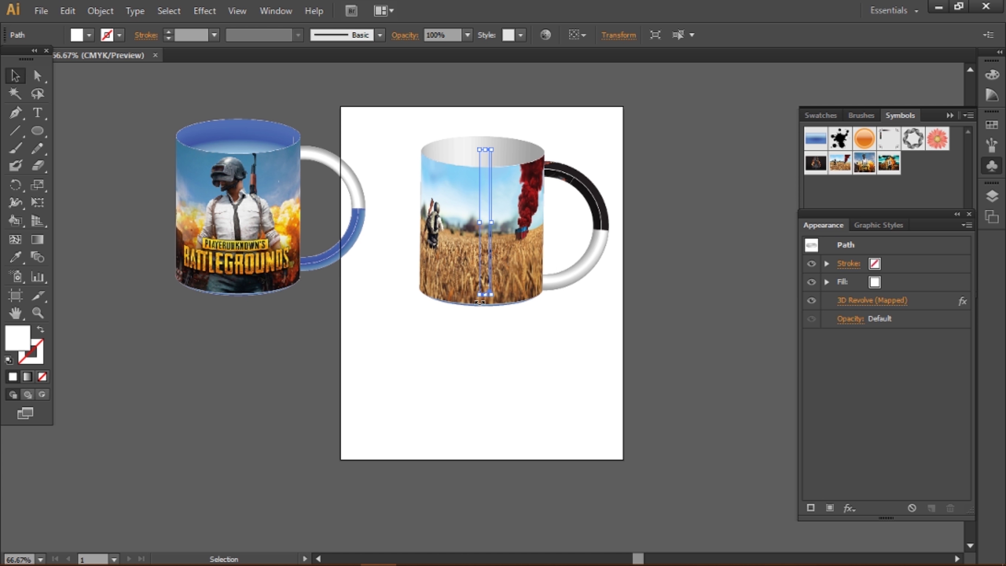
left_click_drag(481, 303, 484, 305)
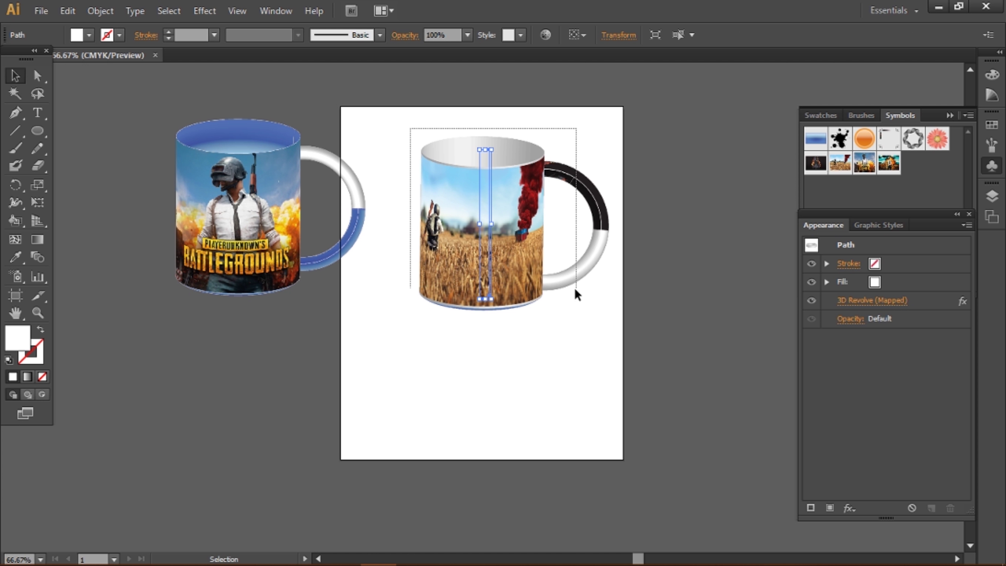
right_click(535, 252)
left_click(573, 320)
left_click_drag(500, 292, 217, 468)
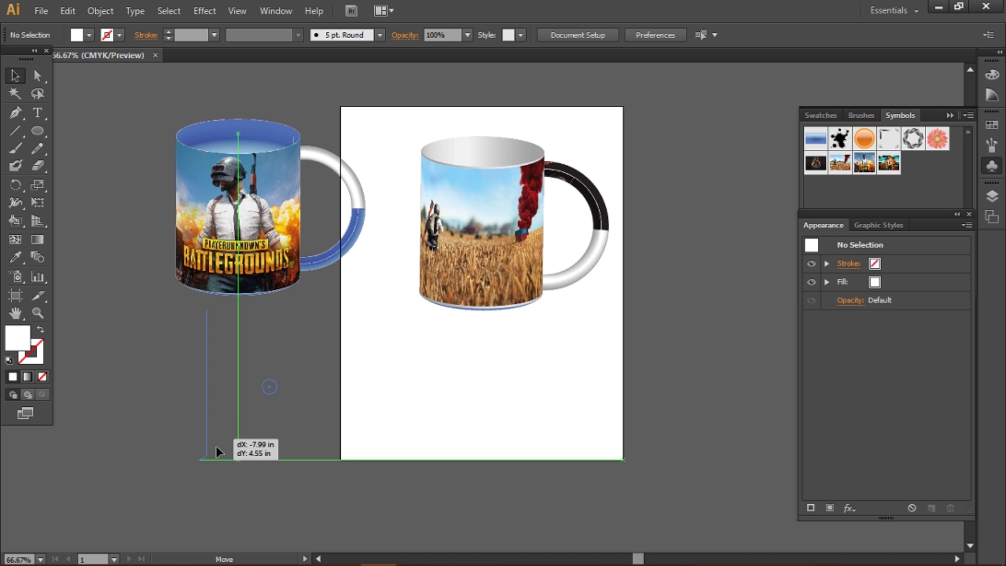
Draw a vertical profile line with the Pen tool at the artboard centre
key("k")
key("p")
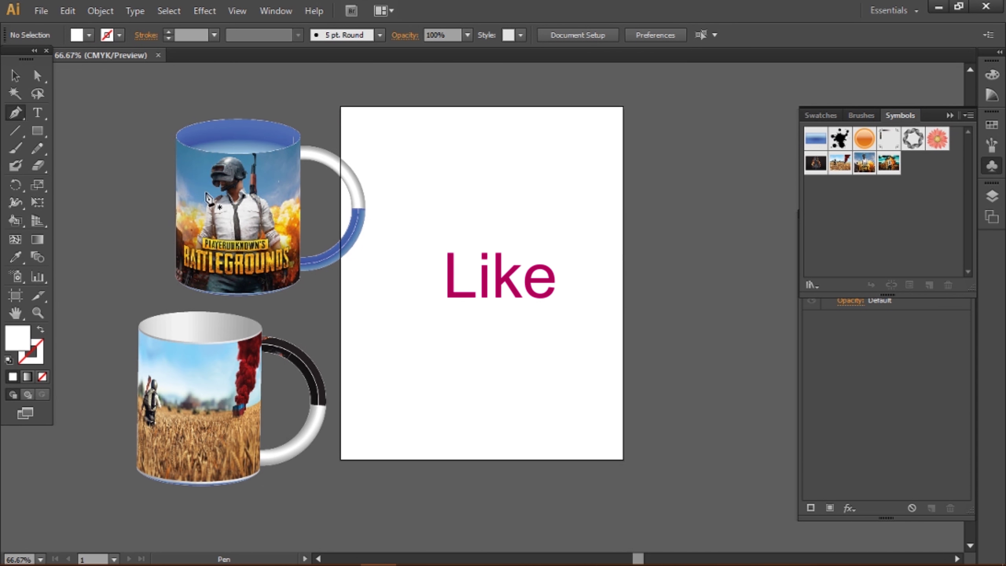
left_click(512, 202)
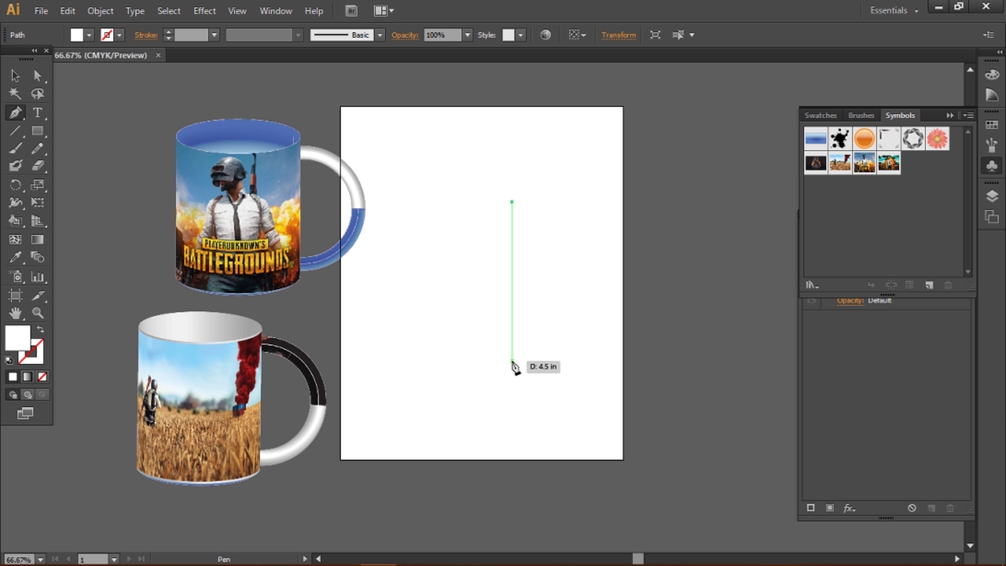
left_click(512, 362)
left_click(500, 370, "ctrl")
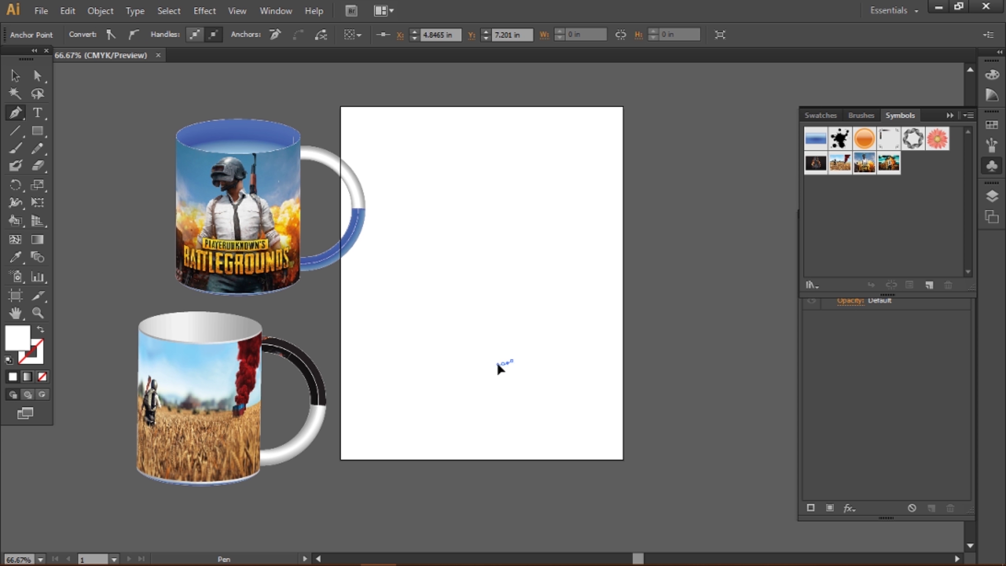
left_click(15, 76)
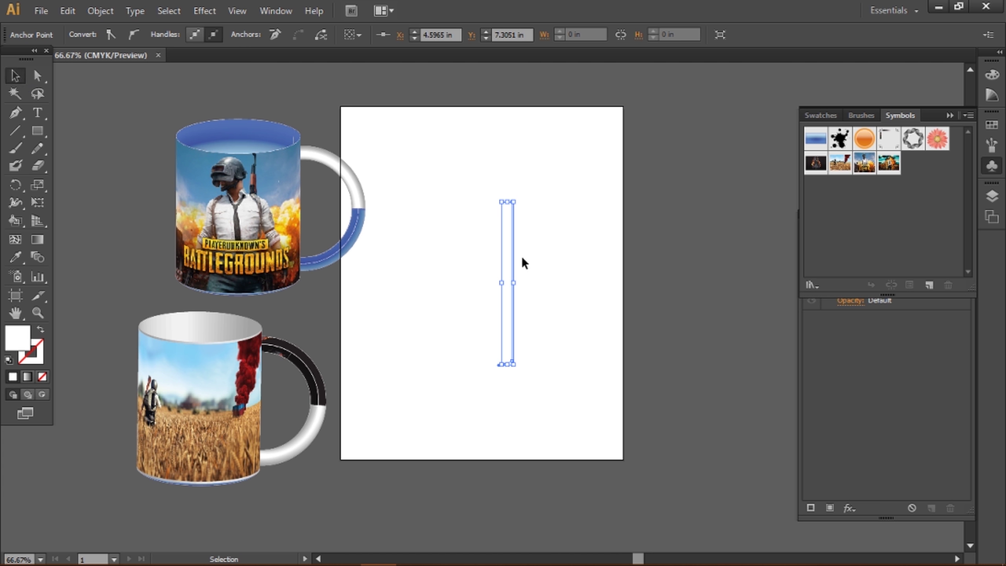
Apply a 3D Revolve to the line with 110 pt offset and preview enabled
left_click(512, 260)
left_click(205, 10)
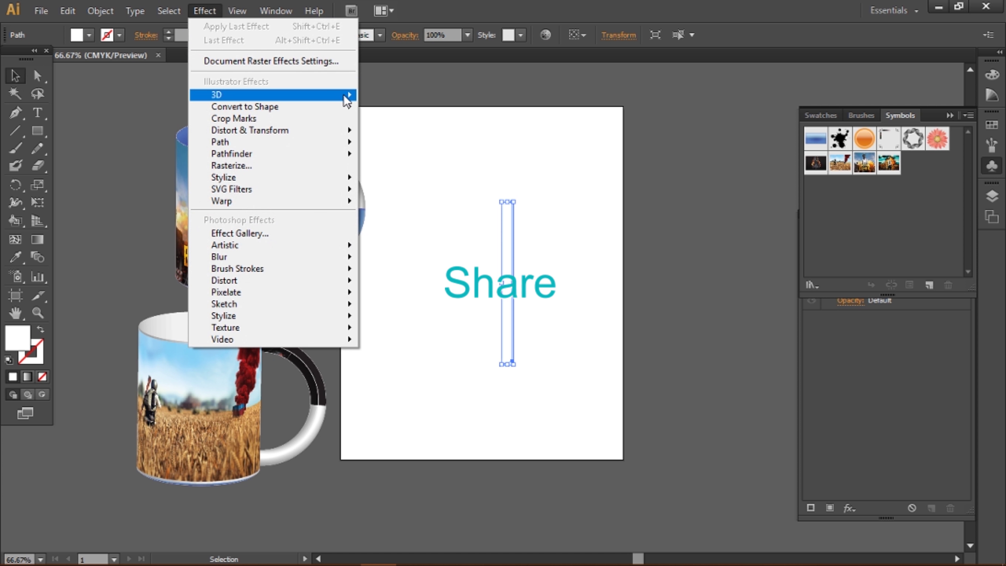
left_click(396, 114)
left_click(698, 285)
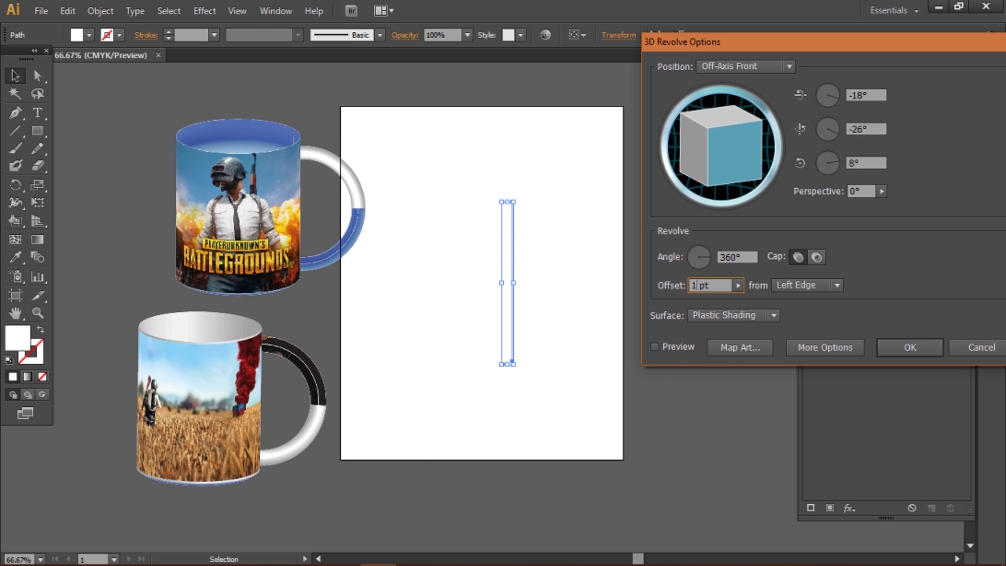
type("110")
left_click(799, 256)
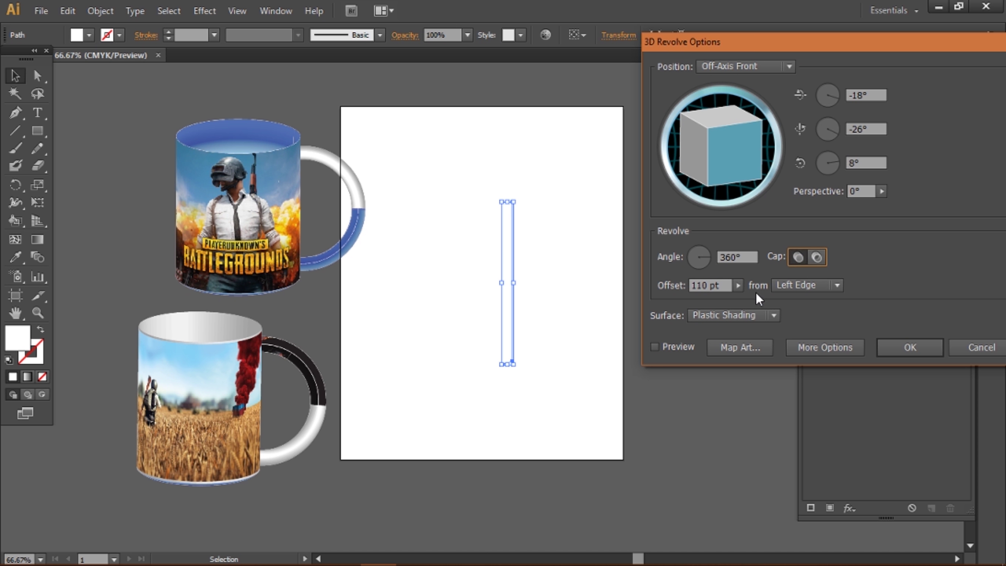
left_click(669, 344)
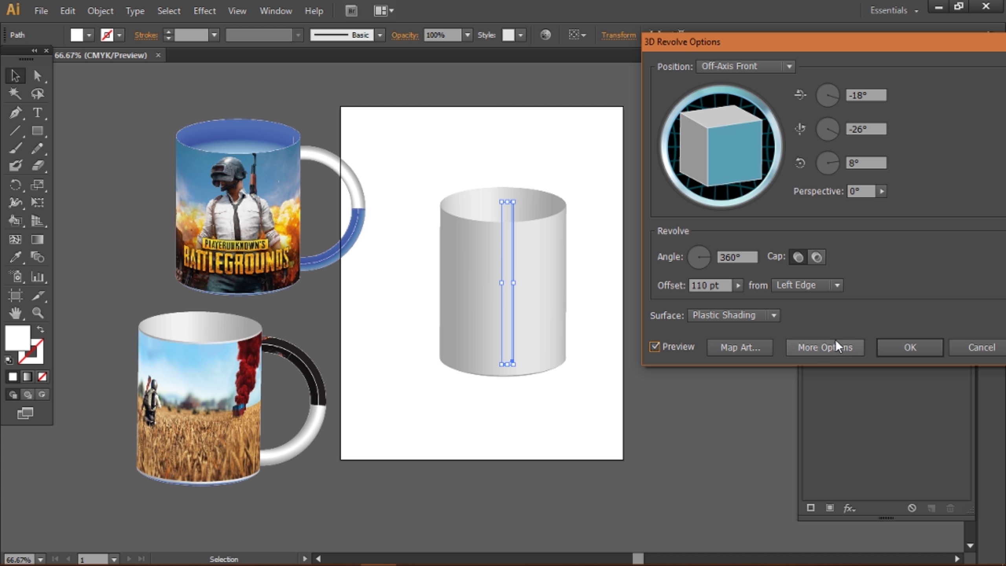
left_click(745, 347)
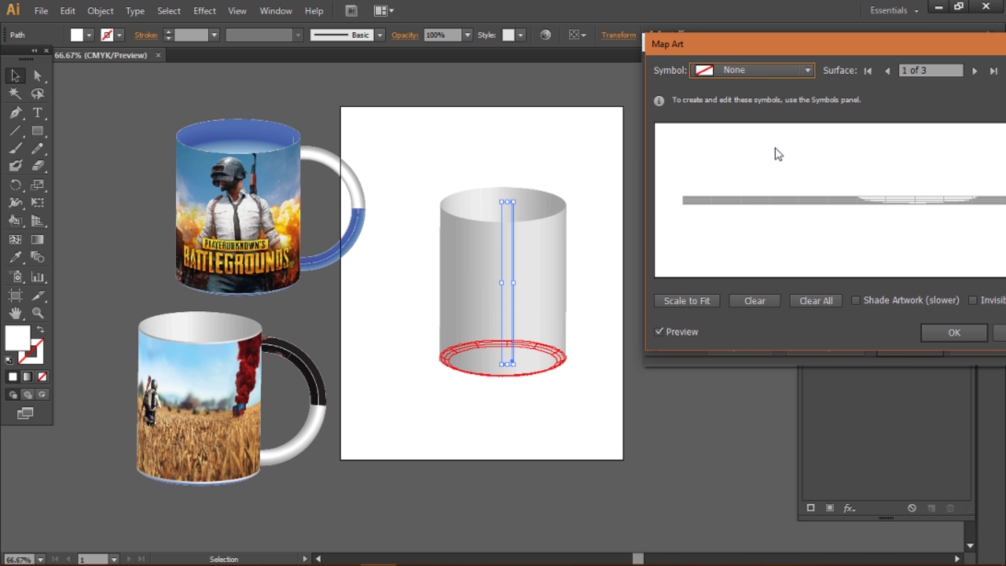
Map Process Rectangle onto one surface and New Symbol onto the side, both scaled to fit
left_click(807, 71)
left_click(752, 101)
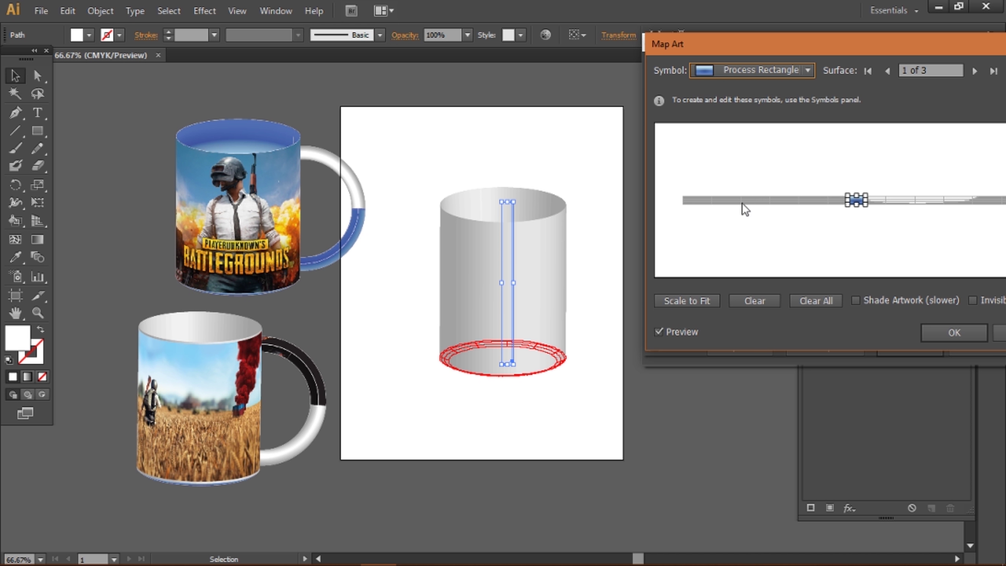
left_click(679, 301)
left_click(975, 70)
left_click(975, 71)
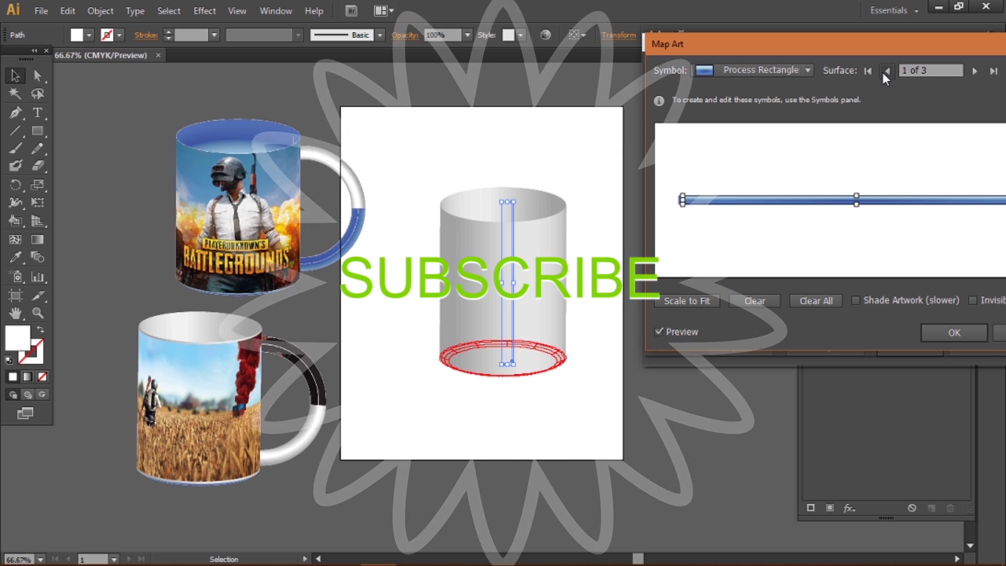
left_click(807, 70)
left_click(743, 220)
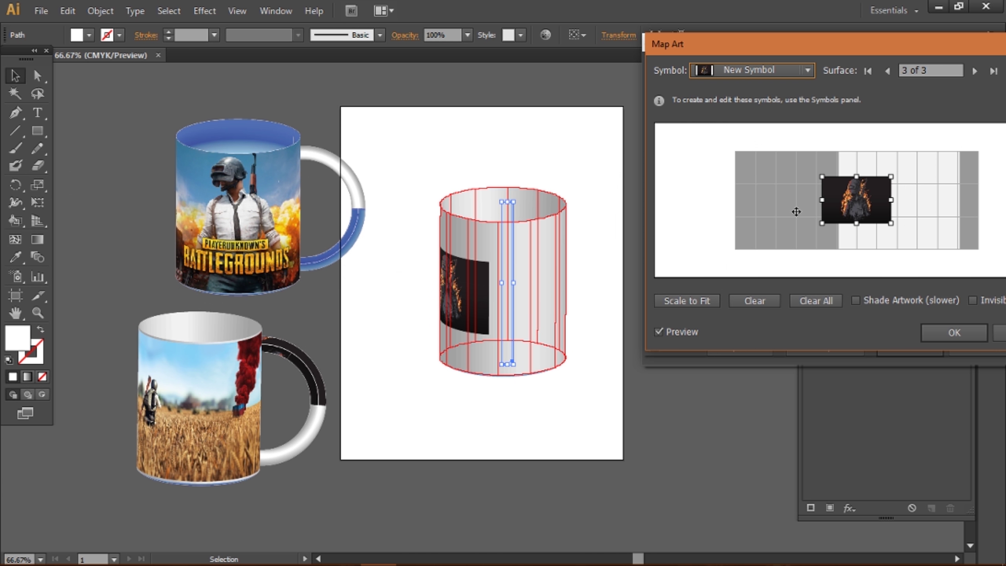
left_click(689, 306)
Widen and shorten the soldier artwork on the side surface, then apply the revolve
left_click_drag(732, 200, 832, 200)
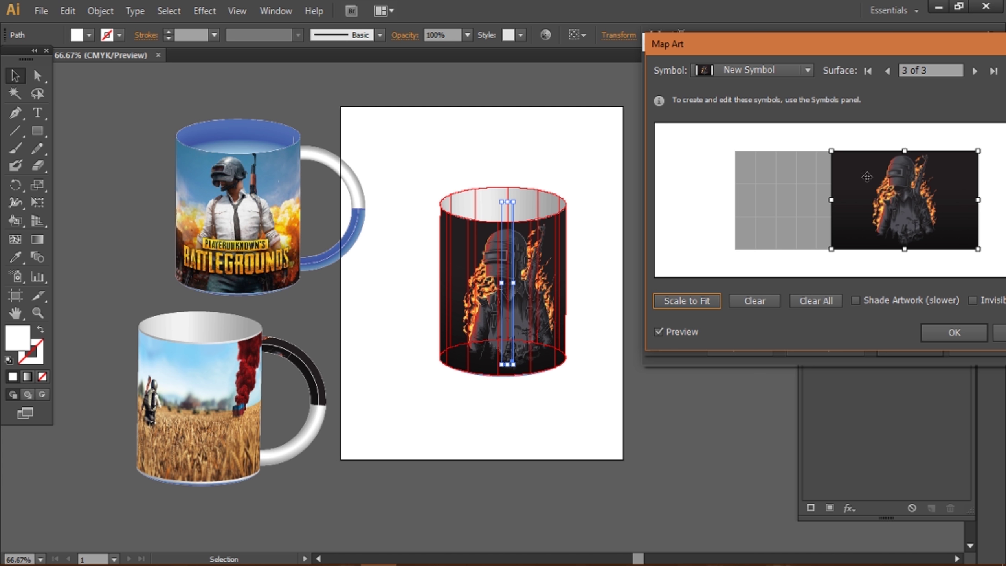
left_click_drag(832, 201, 826, 201)
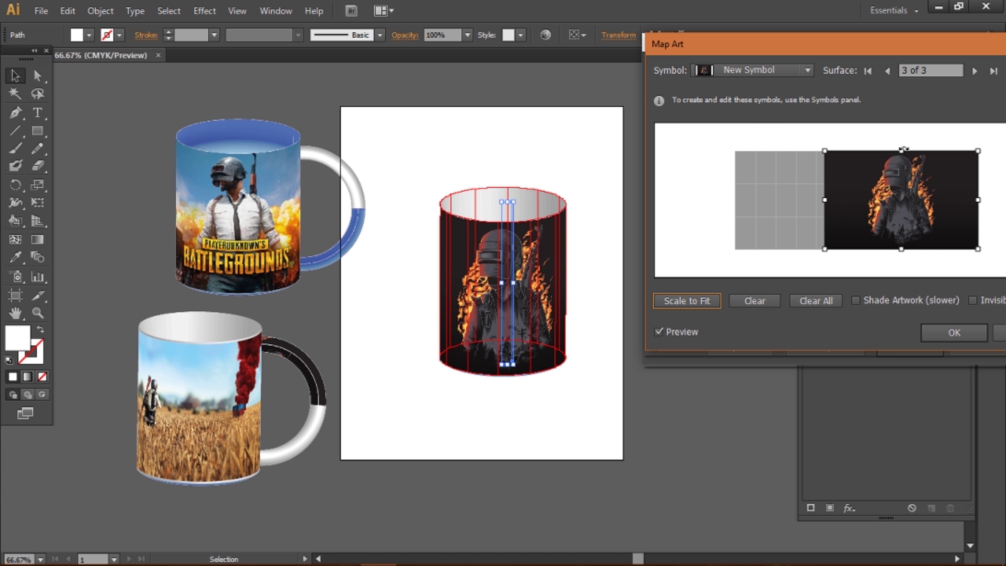
left_click_drag(902, 150, 902, 156)
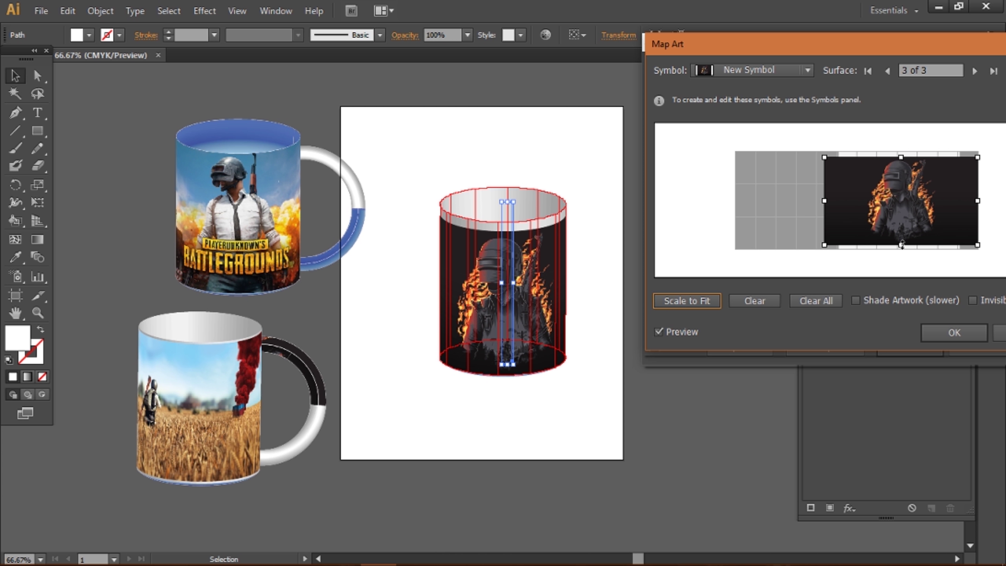
left_click_drag(901, 249, 903, 242)
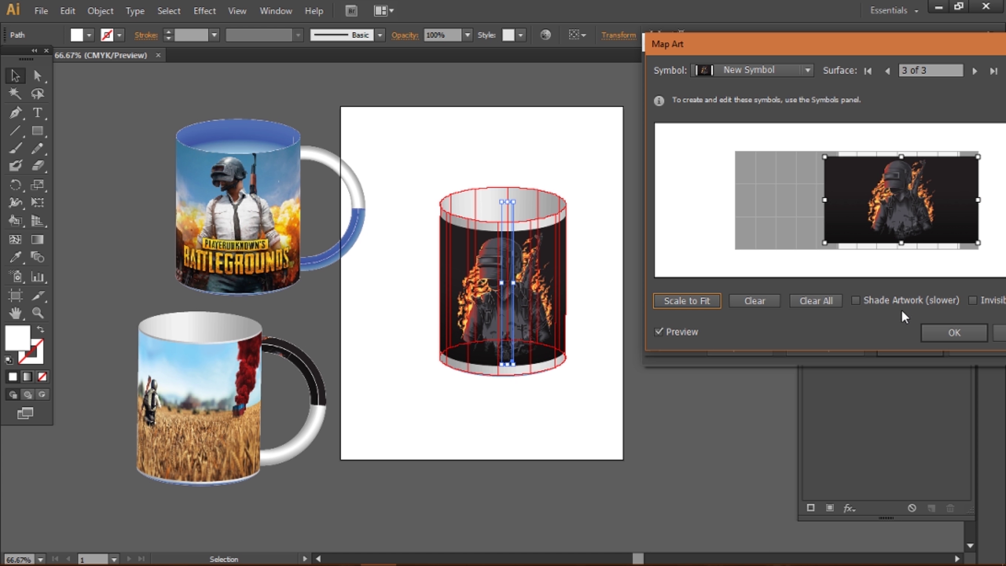
left_click(938, 335)
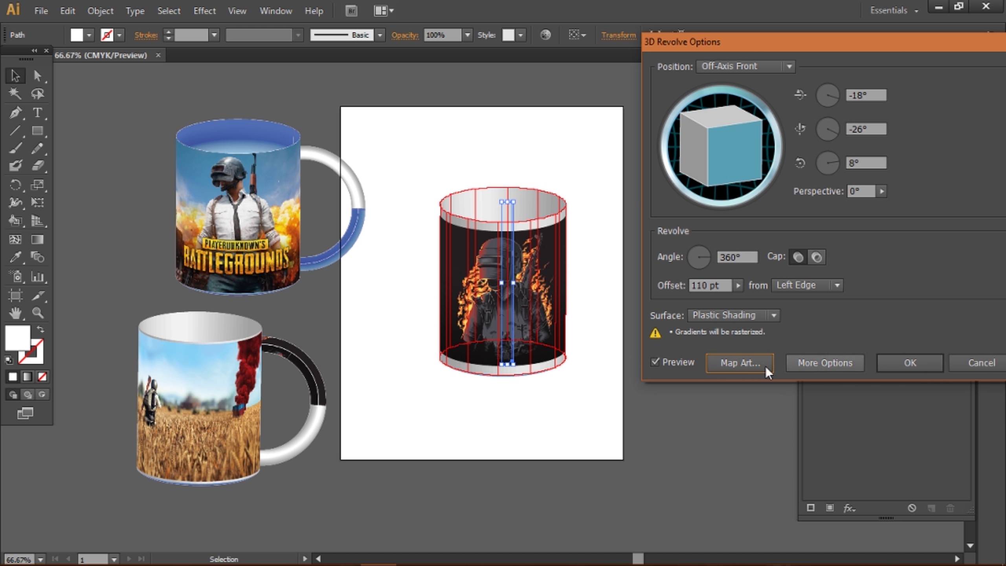
left_click(888, 364)
Move the mug up and left, then draw a small ellipse below it
left_click_drag(546, 322, 512, 258)
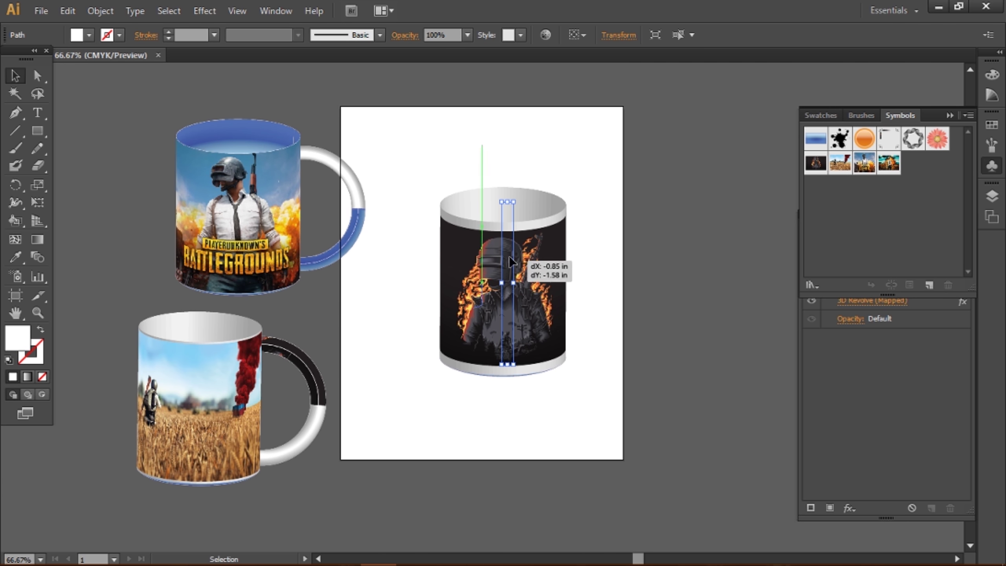
left_click(609, 247)
left_click_drag(35, 132, 81, 166)
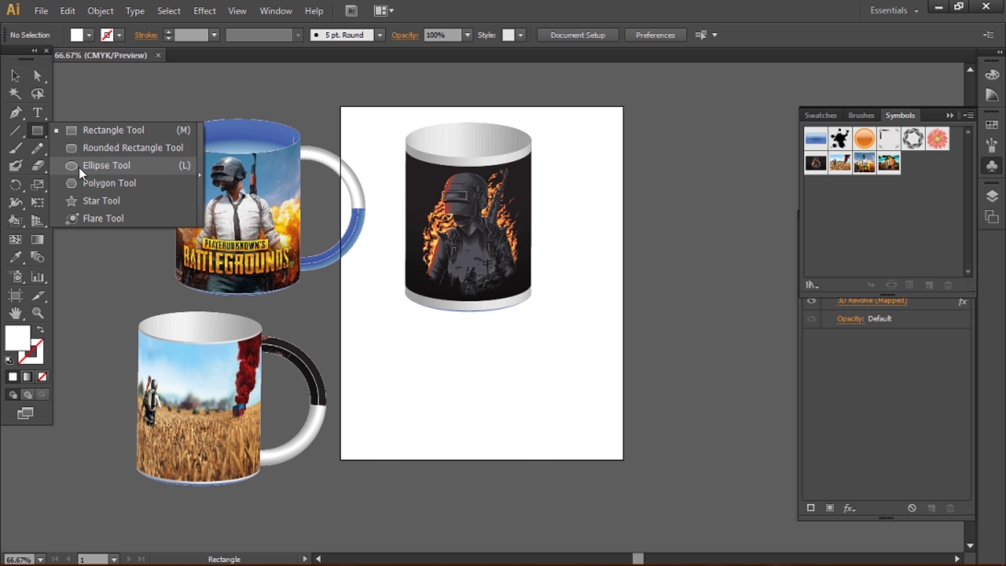
left_click_drag(491, 389, 505, 396)
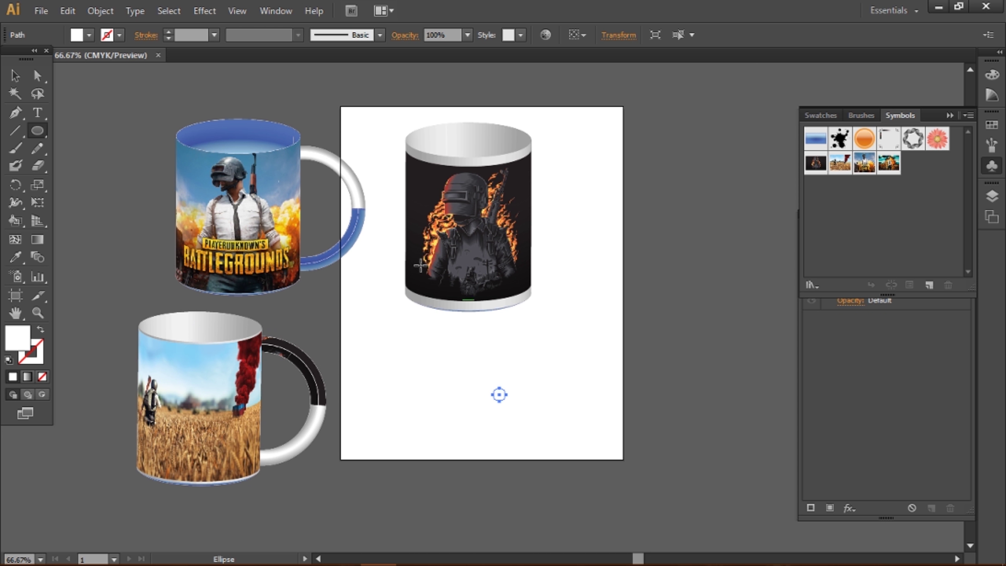
Revolve the ellipse into a 100 pt offset 3D ring rotated face-on to about 91°/-1°/-92°
left_click(205, 10)
left_click(418, 113)
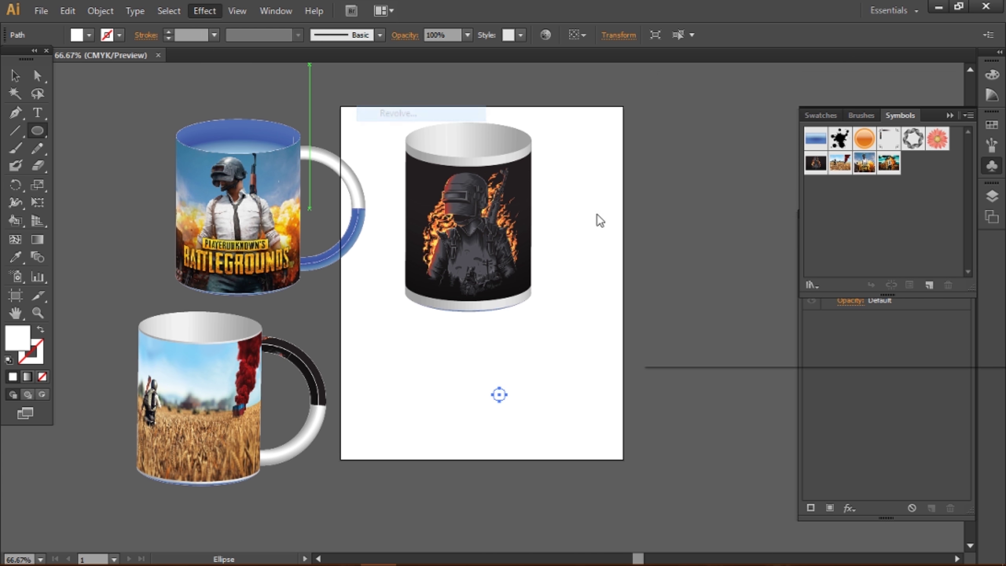
double_click(694, 285)
type("100")
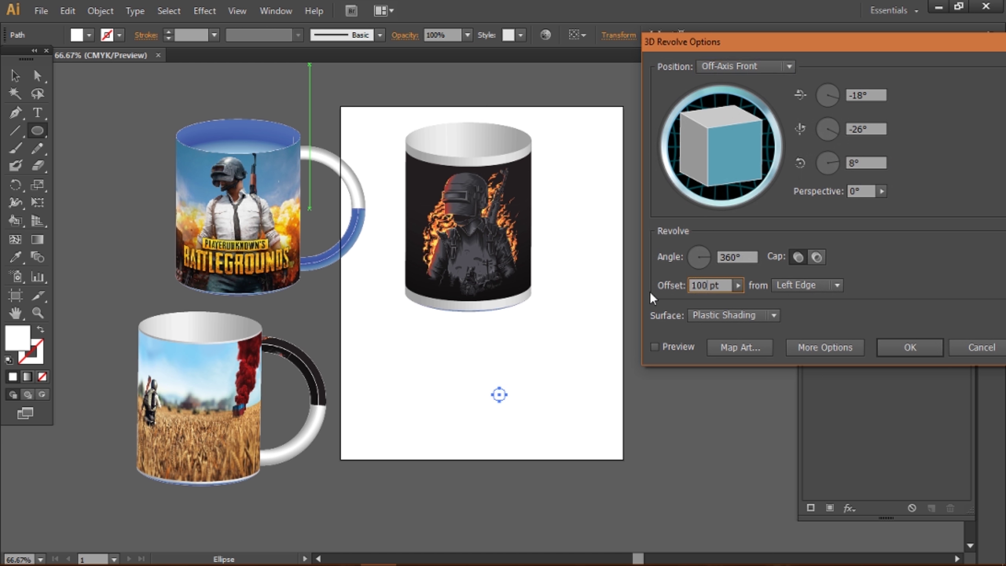
left_click(655, 347)
mouse_move(714, 158)
left_mouse_down()
mouse_move(716, 144)
mouse_move(716, 169)
left_mouse_up()
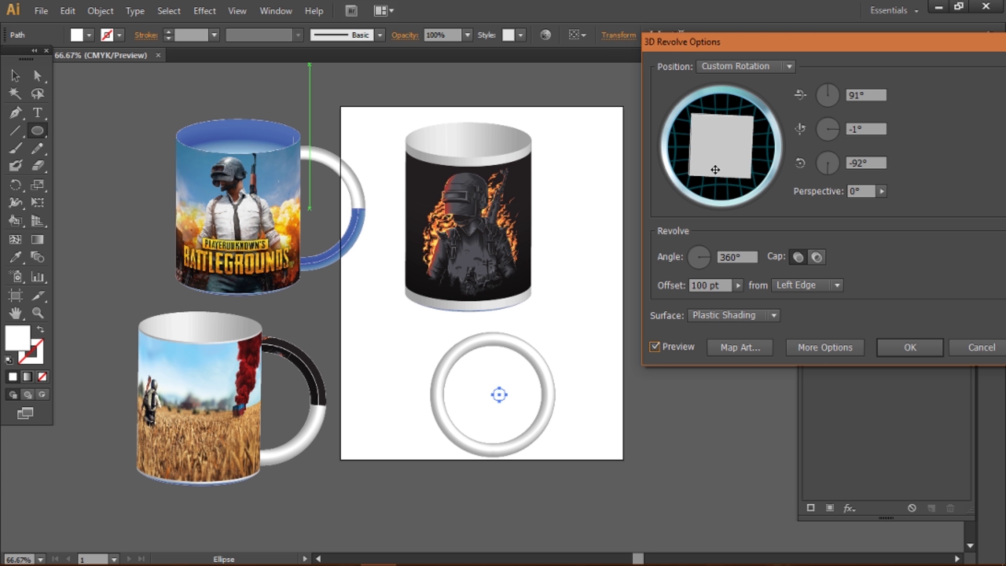
Map the New Symbol flame artwork onto the ring, widened and shortened, then apply the revolve
left_click(754, 346)
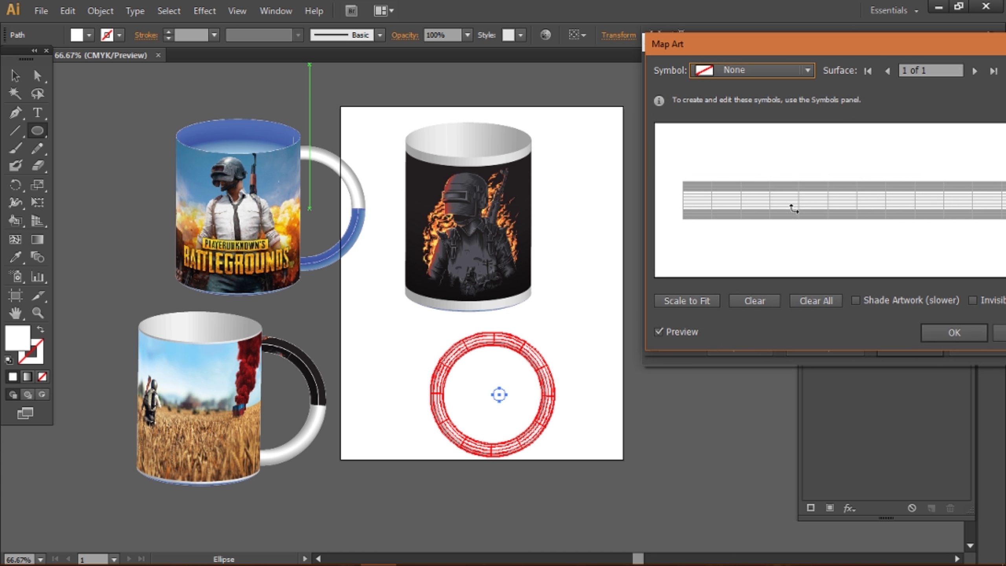
left_click(767, 69)
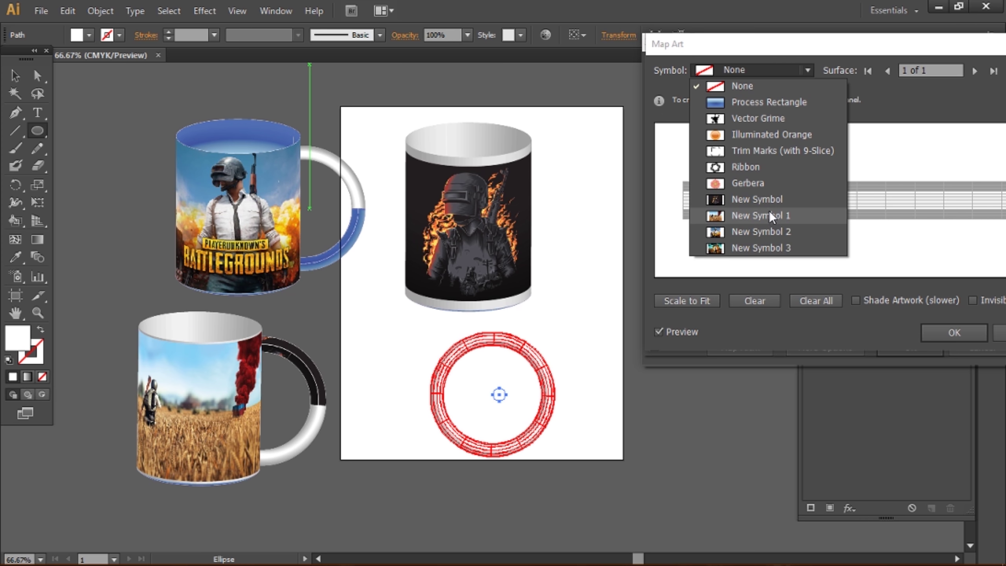
left_click(770, 199)
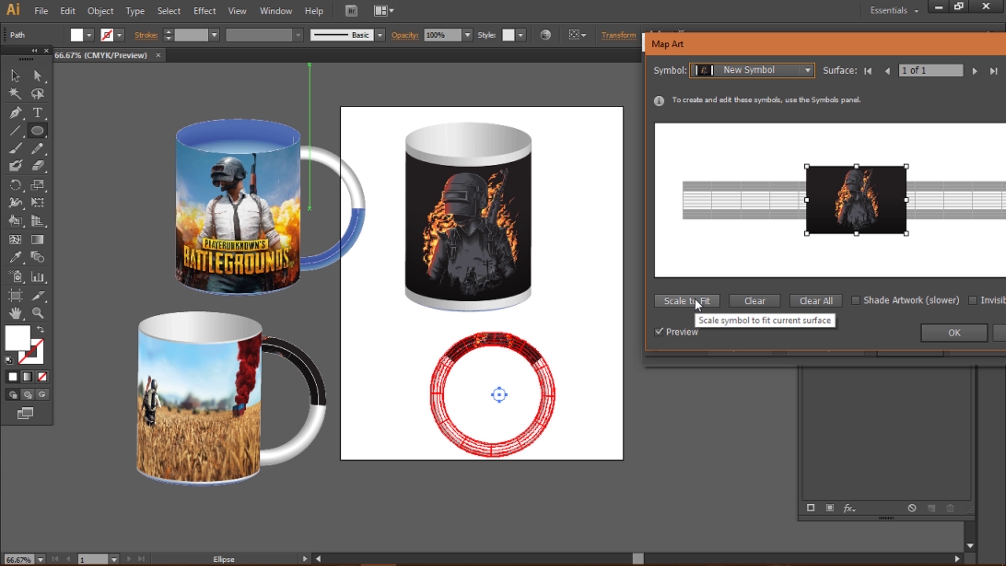
left_click_drag(808, 199, 790, 199)
left_click_drag(907, 200, 954, 201)
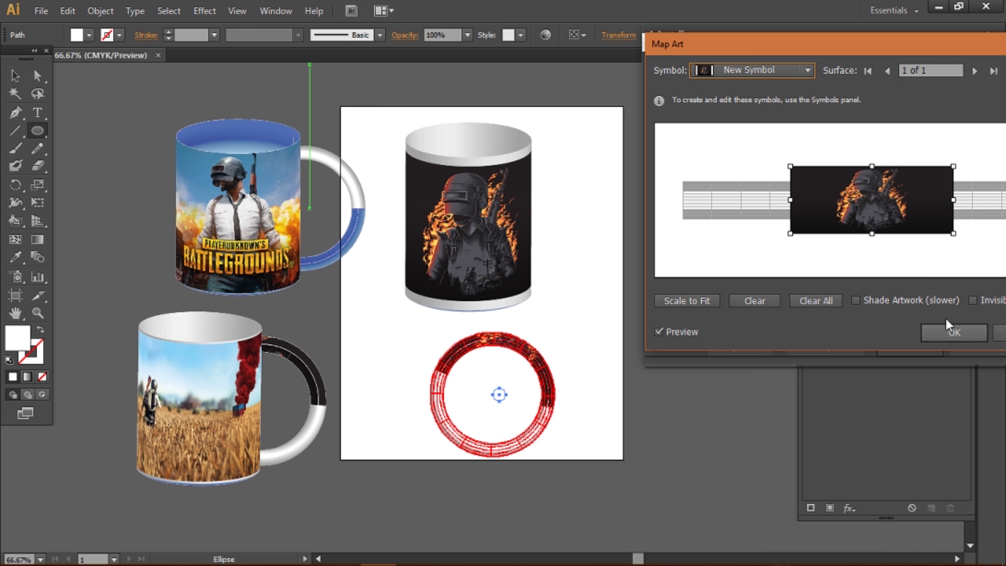
left_click_drag(872, 167, 873, 188)
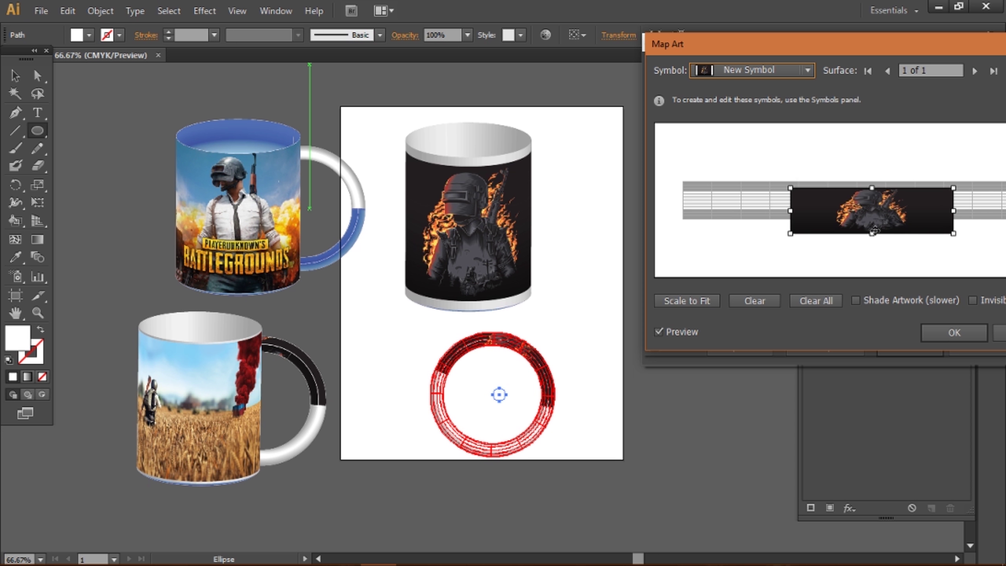
left_click_drag(873, 233, 872, 212)
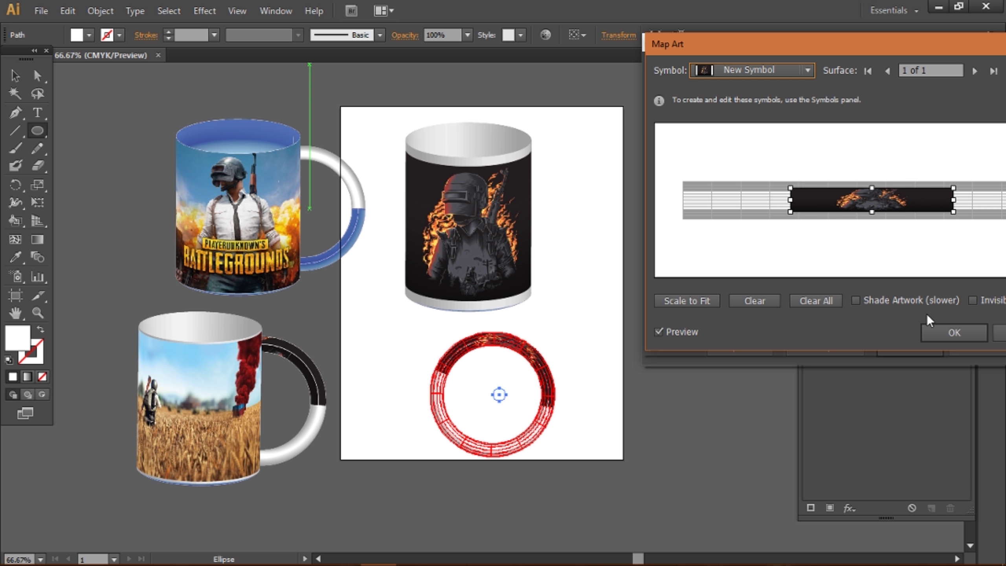
left_click(952, 333)
left_click(892, 345)
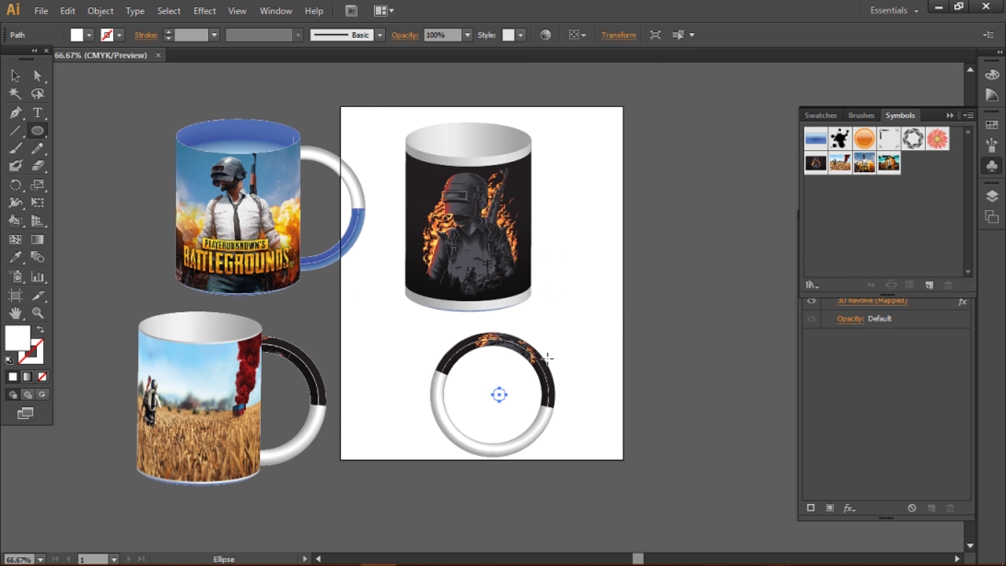
Move the ring onto the black mug's right side and send it to the back
key("v")
mouse_move(523, 372)
left_mouse_down()
mouse_move(569, 195)
mouse_move(593, 201)
left_mouse_up()
right_click(585, 173)
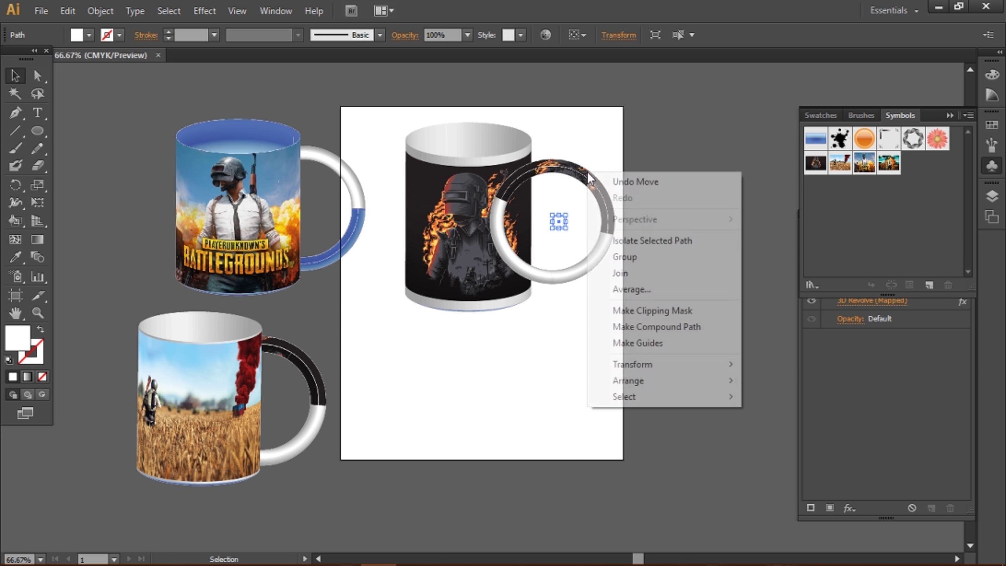
left_click(789, 429)
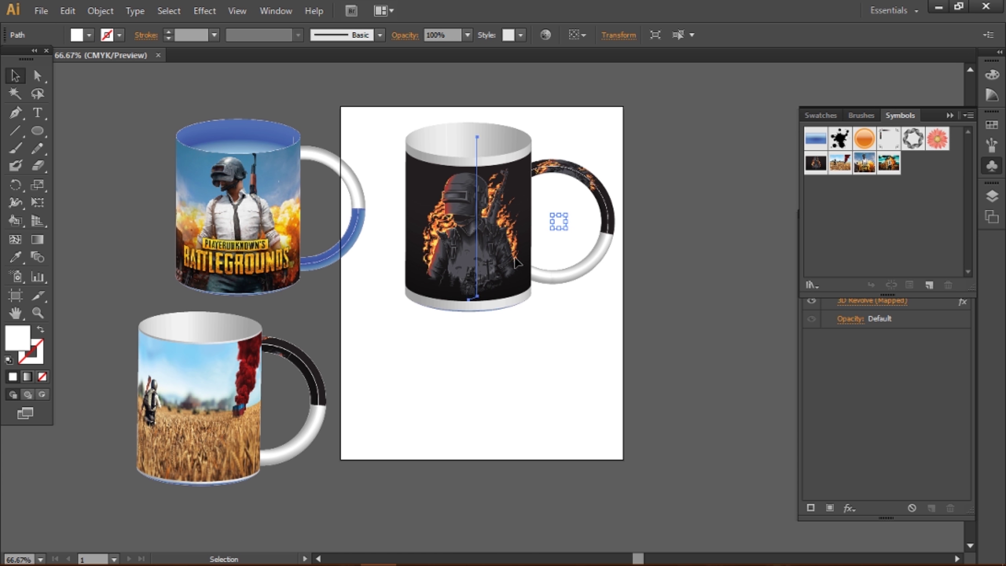
Shift the mug body over the handle, group the two, and deselect
left_click_drag(500, 261, 523, 261)
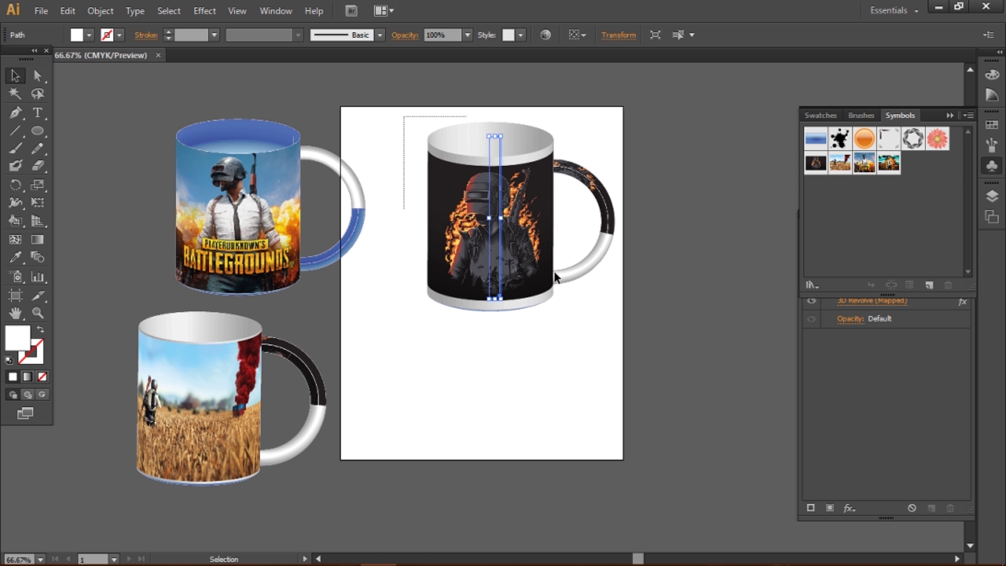
right_click(548, 227)
left_click(587, 295)
left_click(642, 198)
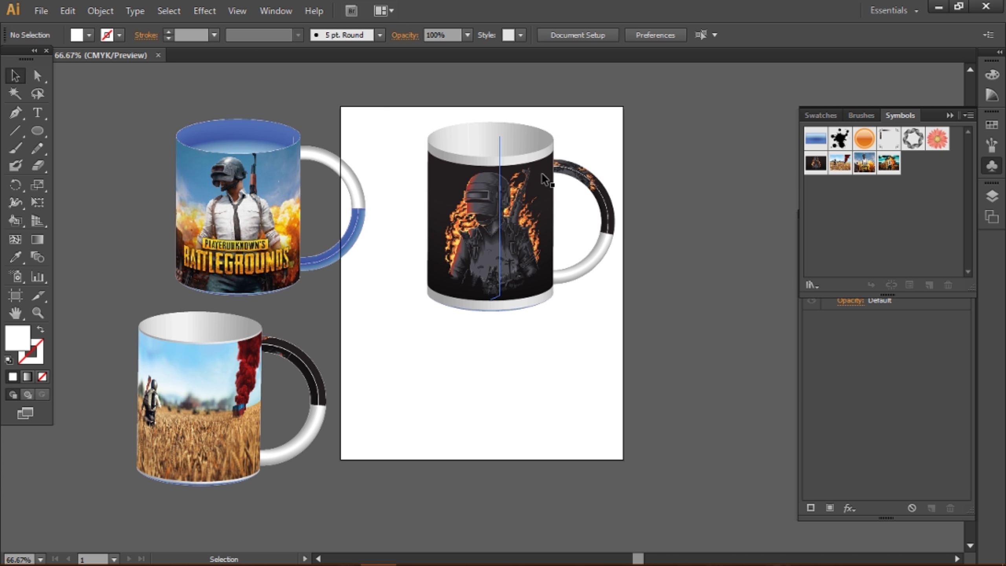
Edit the artboard in landscape, stretch it over all three mugs, and delete the accidental extra artboard
left_click(578, 35)
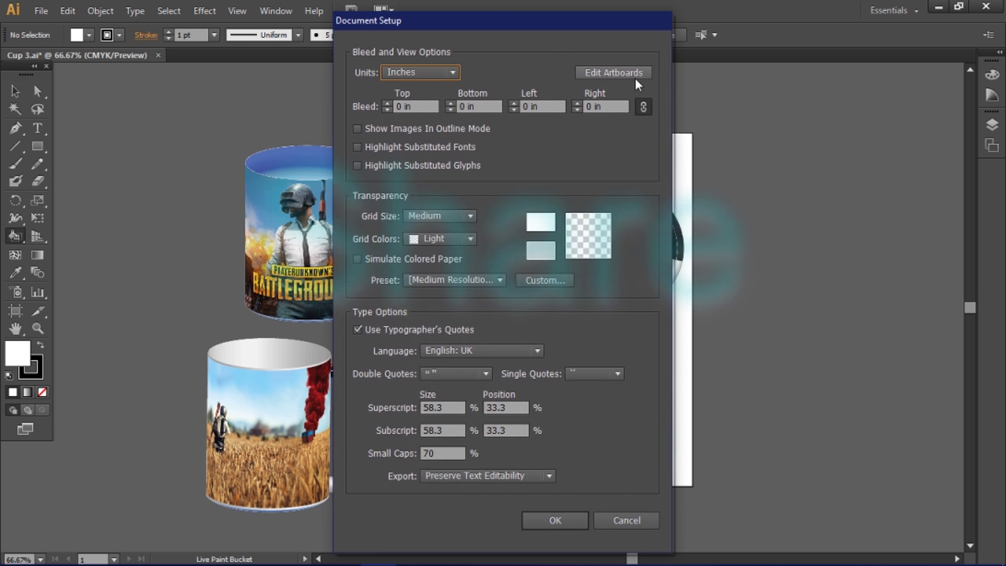
left_click(634, 75)
left_click(228, 35)
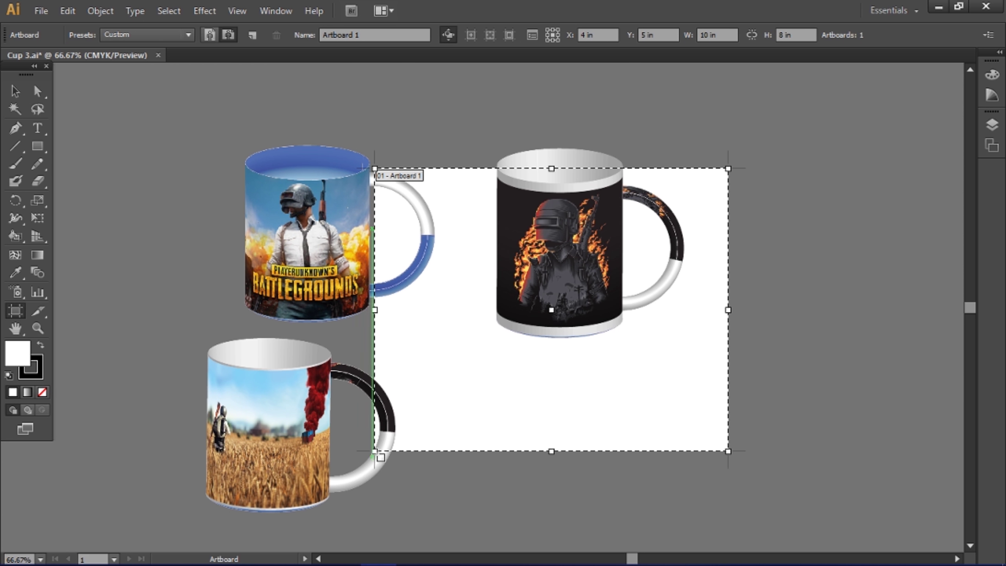
left_click_drag(374, 452, 107, 511)
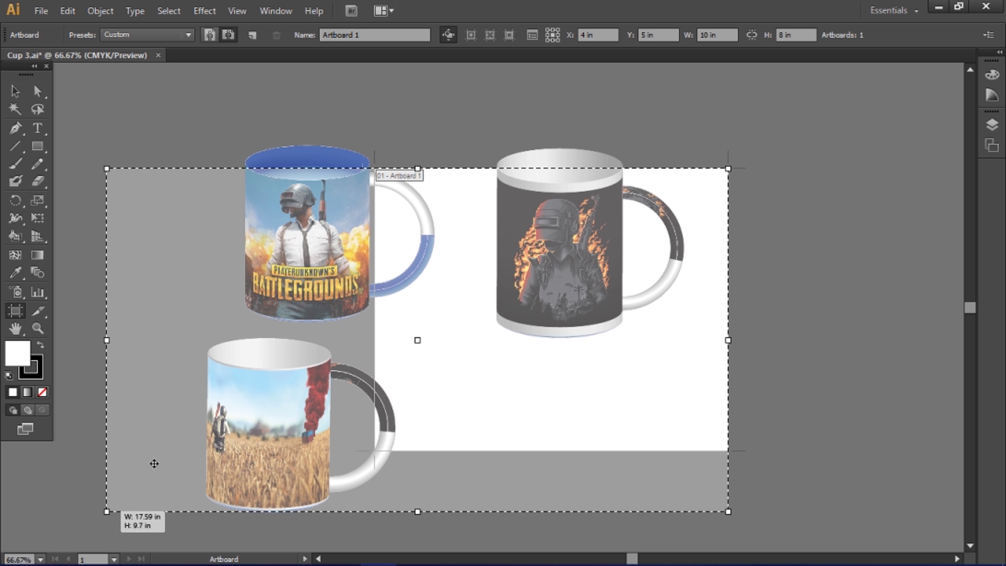
left_click_drag(154, 464, 164, 451)
left_click_drag(728, 172, 733, 135)
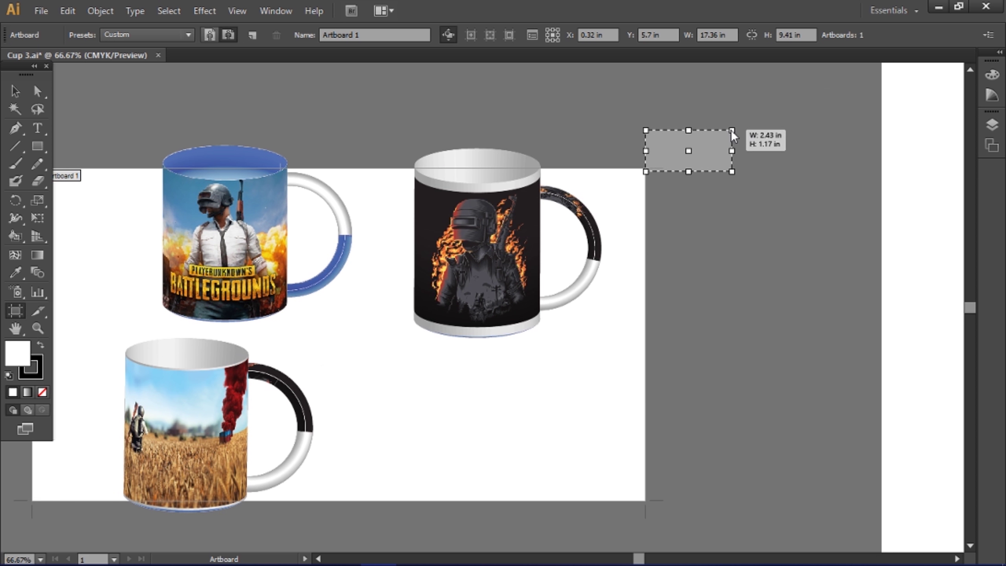
key("Delete")
Resize the artboard to about 23.73 × 12.37 in around the mugs
left_click_drag(645, 169, 909, 85)
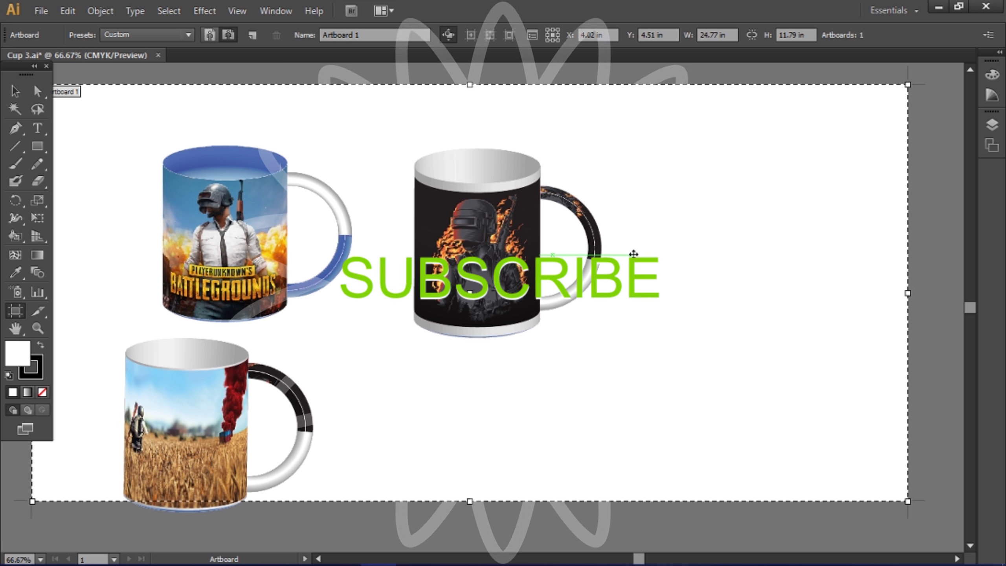
left_click_drag(470, 502, 470, 522)
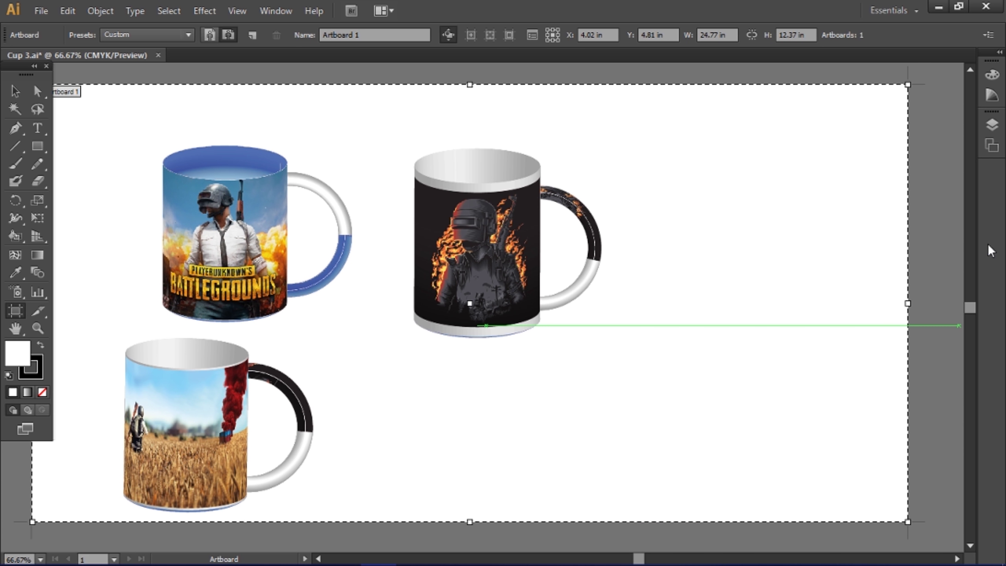
left_click_drag(908, 303, 871, 303)
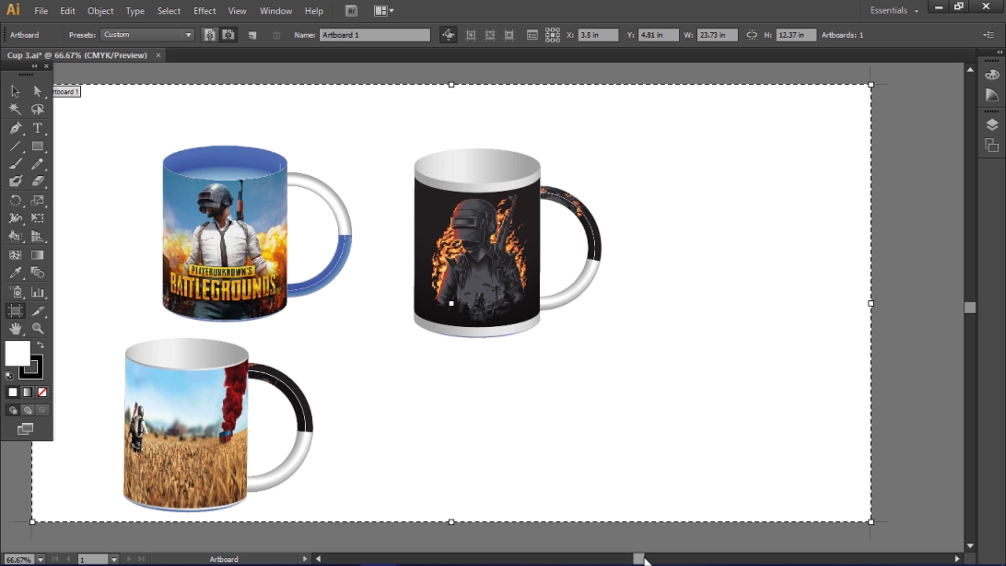
left_click_drag(640, 558, 636, 559)
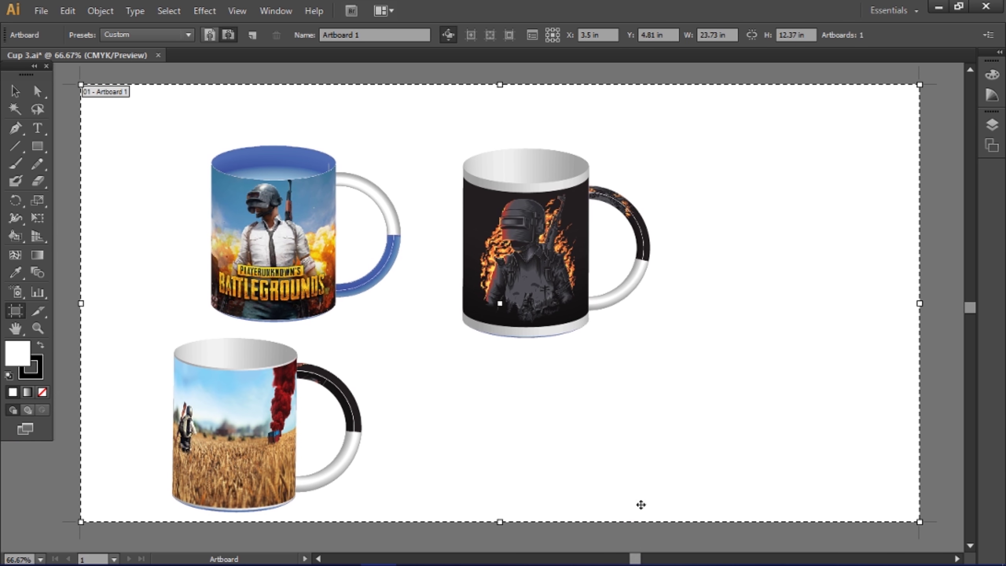
left_click(15, 91)
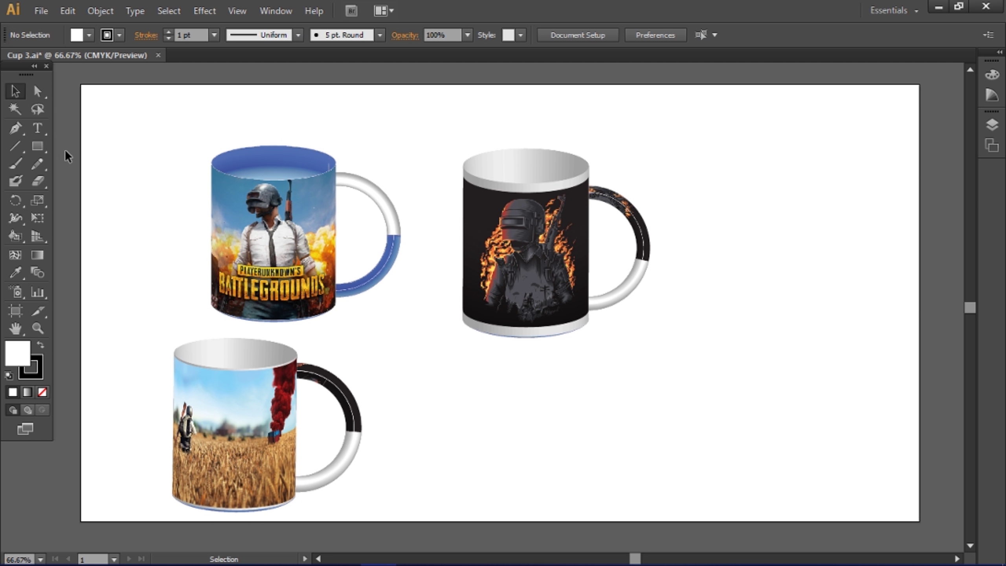
Lay out the mugs in one top row: BATTLEGROUNDS left, wheat-field centre, black right
left_click_drag(273, 231, 205, 195)
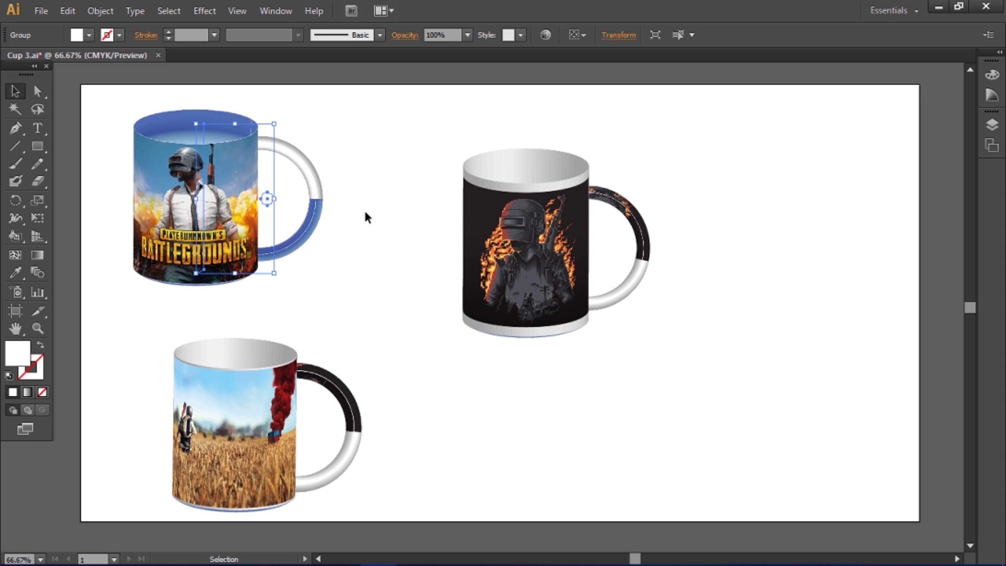
left_click_drag(574, 278, 792, 255)
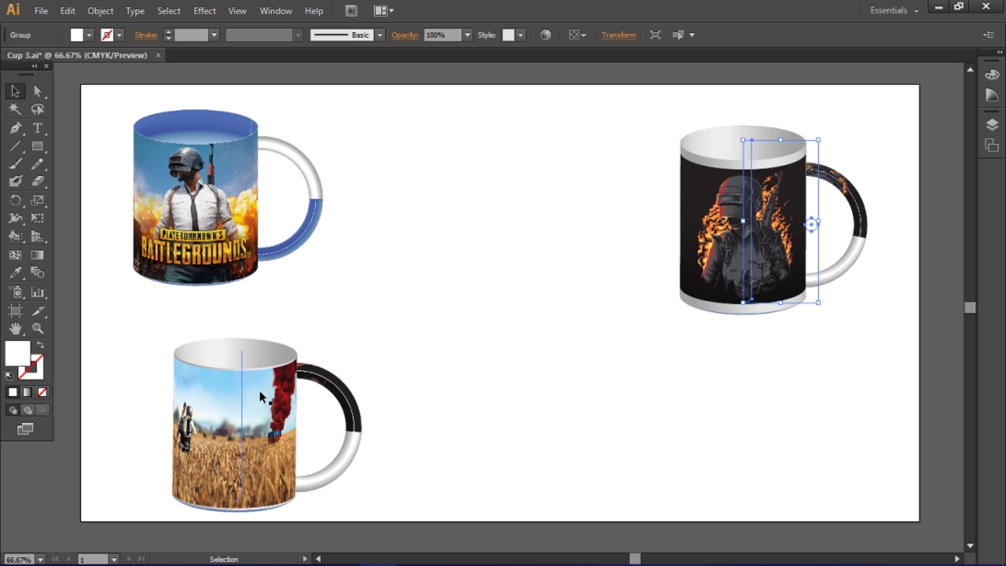
mouse_move(243, 466)
left_mouse_down()
mouse_move(517, 225)
mouse_move(500, 292)
mouse_move(479, 235)
left_mouse_up()
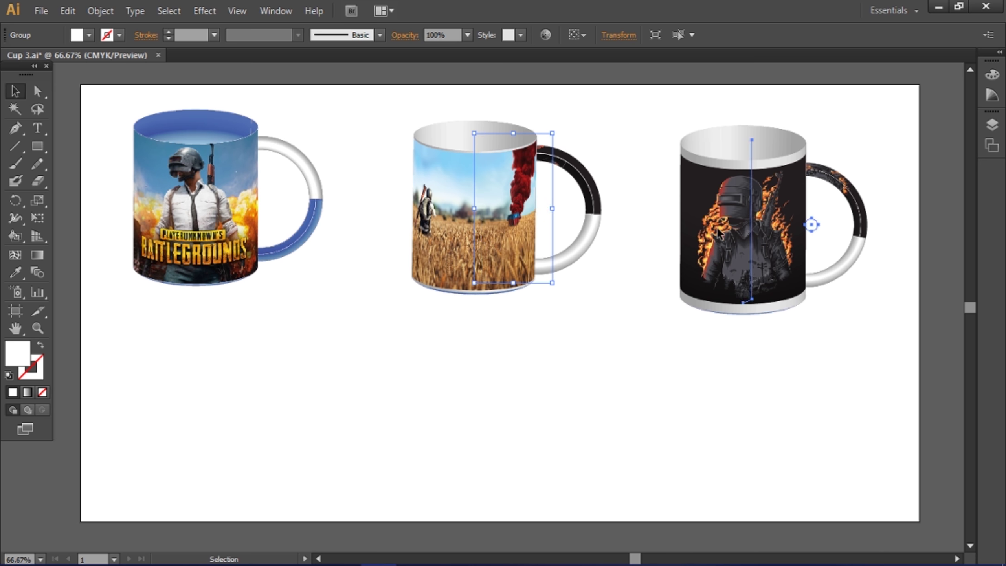
left_click_drag(719, 235, 720, 224)
key("ctrl+minus")
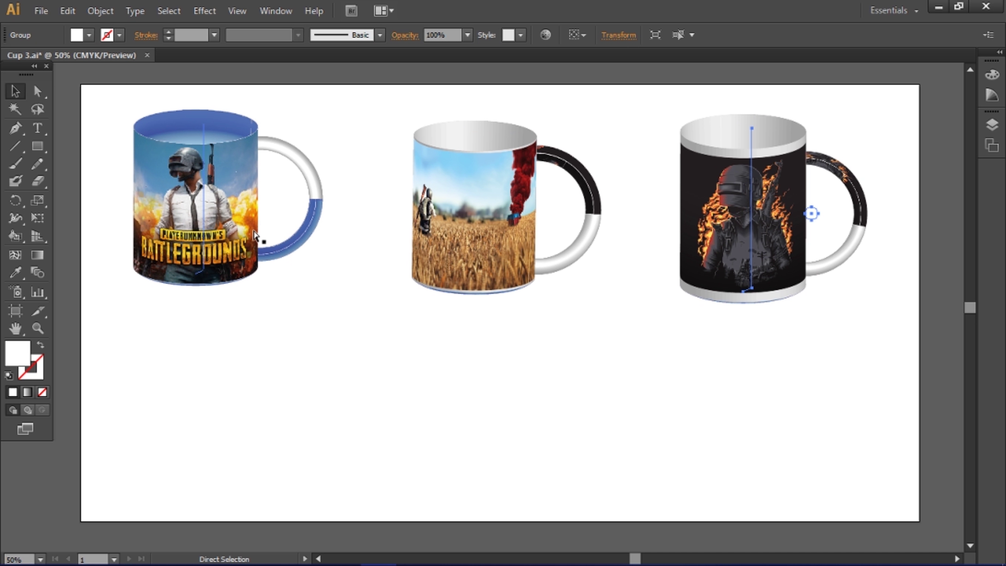
key("ctrl+minus")
key("ctrl+plus")
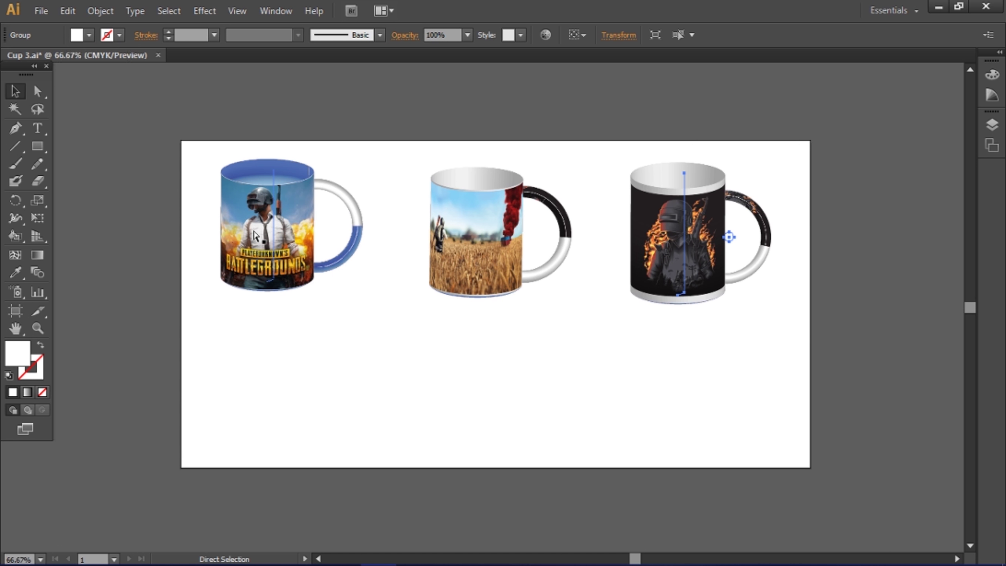
key("ctrl+plus")
Align the BATTLEGROUNDS mug with the others and group all three mugs
left_click(242, 241)
left_click_drag(257, 247, 260, 238)
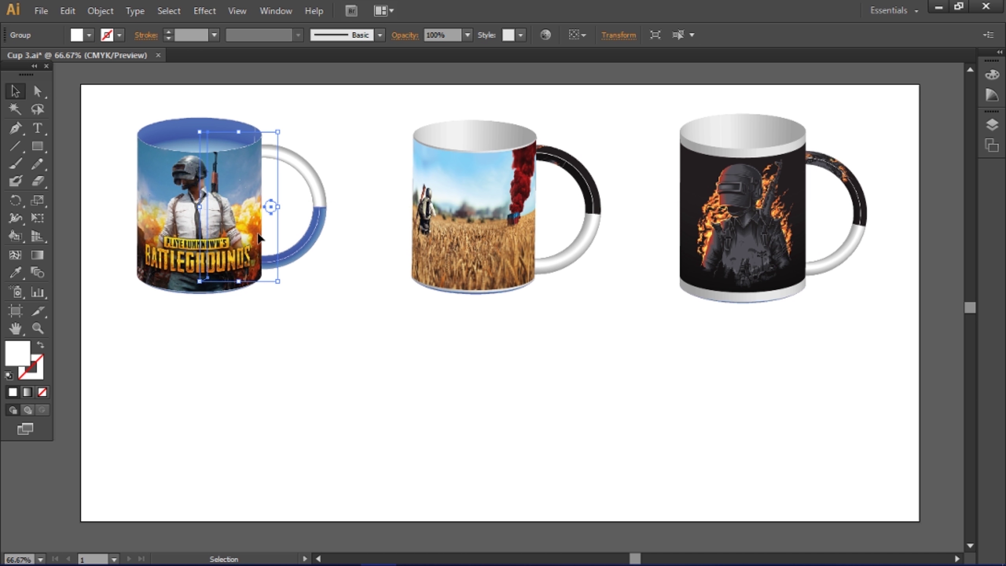
left_click_drag(832, 310, 253, 183)
right_click(346, 199)
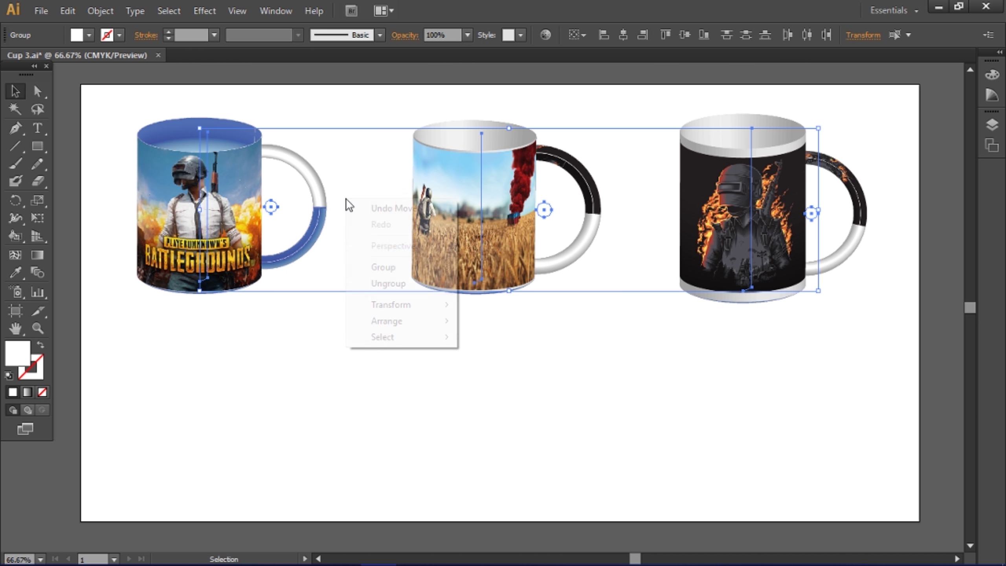
left_click(407, 269)
left_click(404, 341)
left_click(37, 146)
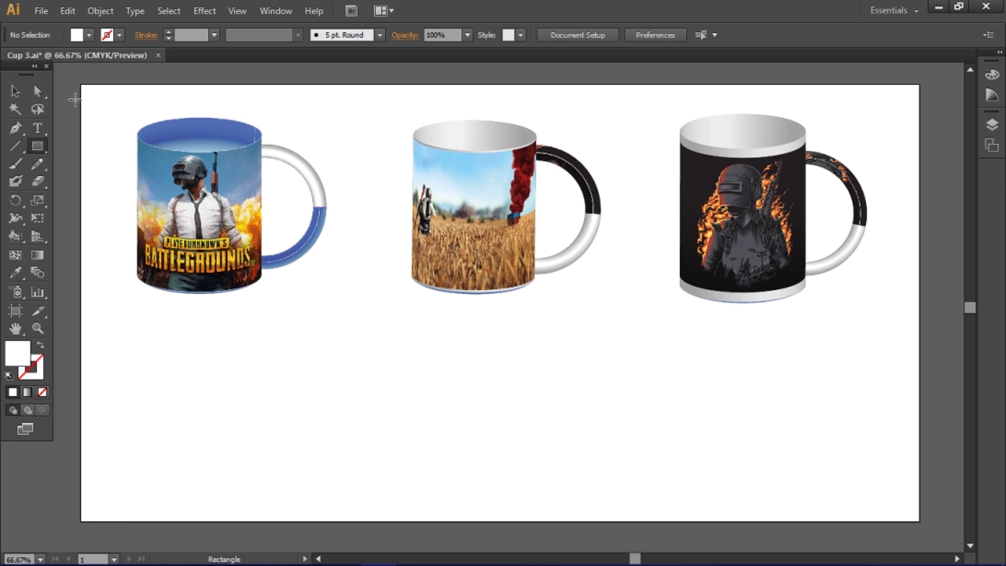
Draw an artboard-sized rectangle behind the mugs and fill it purple
left_click_drag(80, 85, 919, 522)
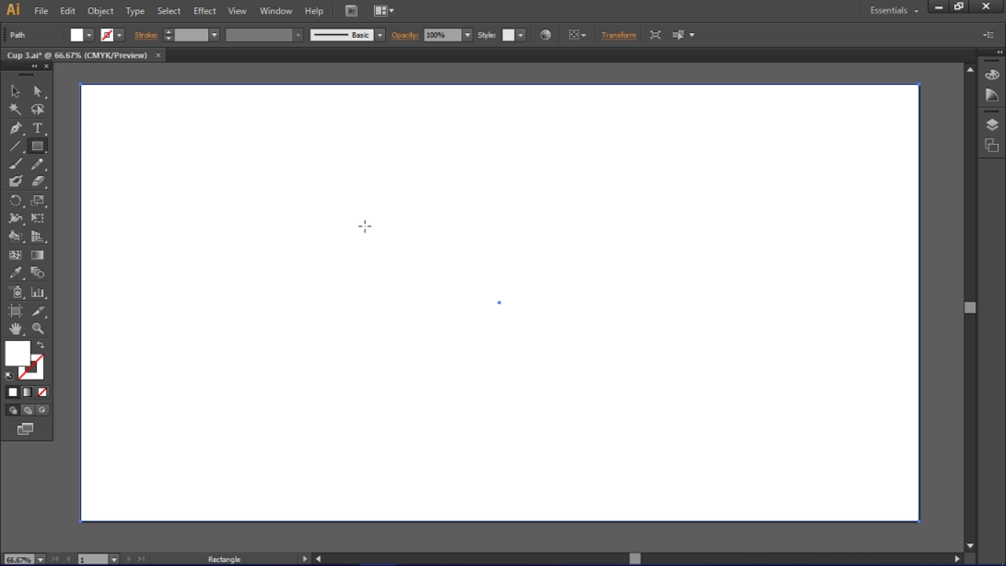
key("ctrl+shift+bracketleft")
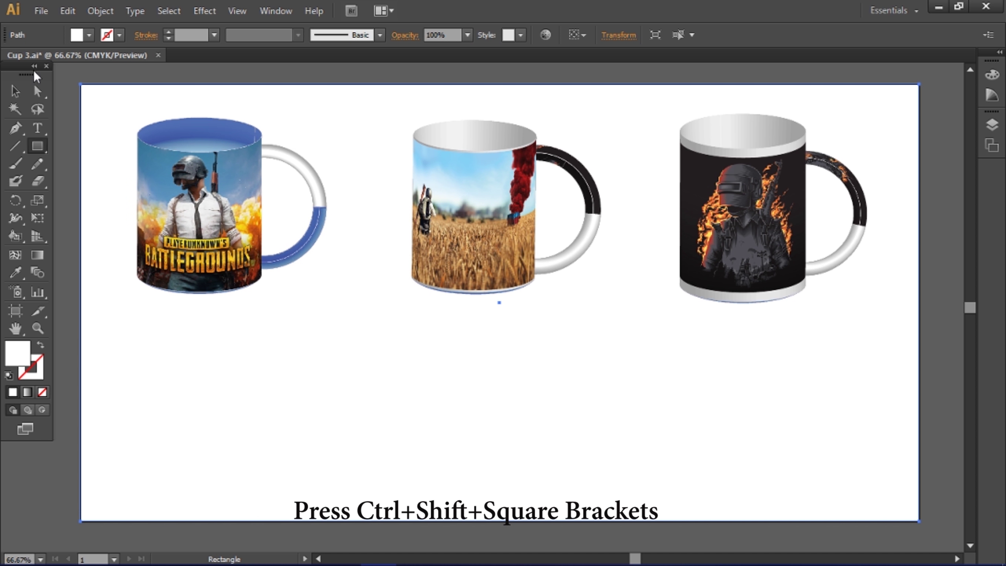
left_click(89, 35)
left_click(71, 114)
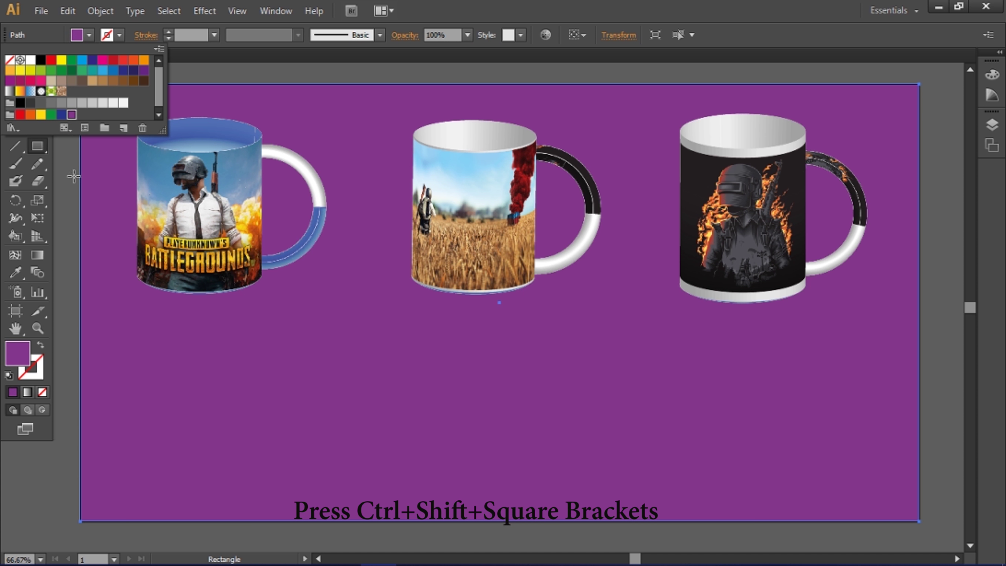
Give the background a radial gradient with dark stop #632162 and a 10 pt stroke
double_click(37, 254)
left_click(890, 128)
left_click(878, 157)
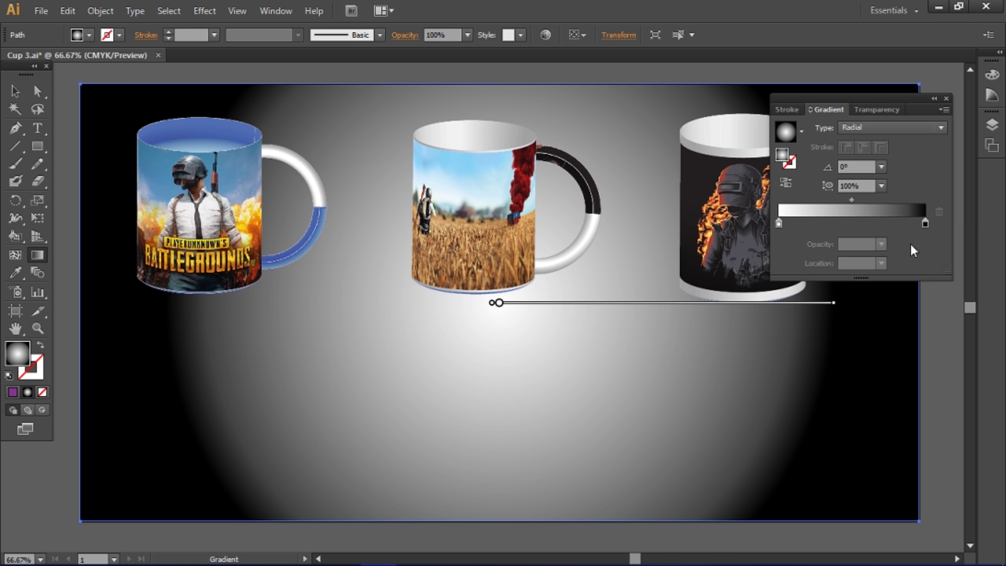
double_click(926, 223)
left_click(922, 239)
left_click(912, 260)
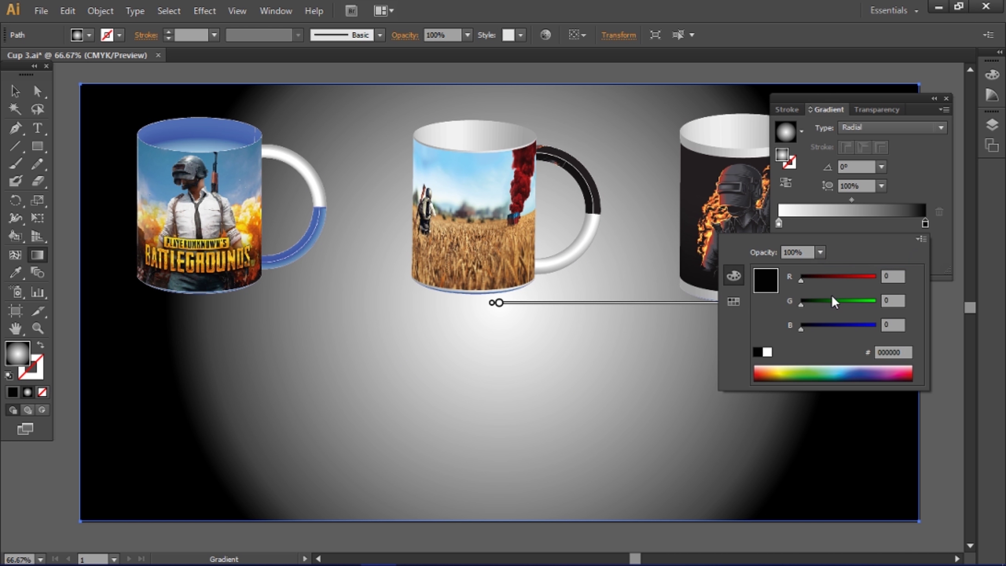
left_click(886, 376)
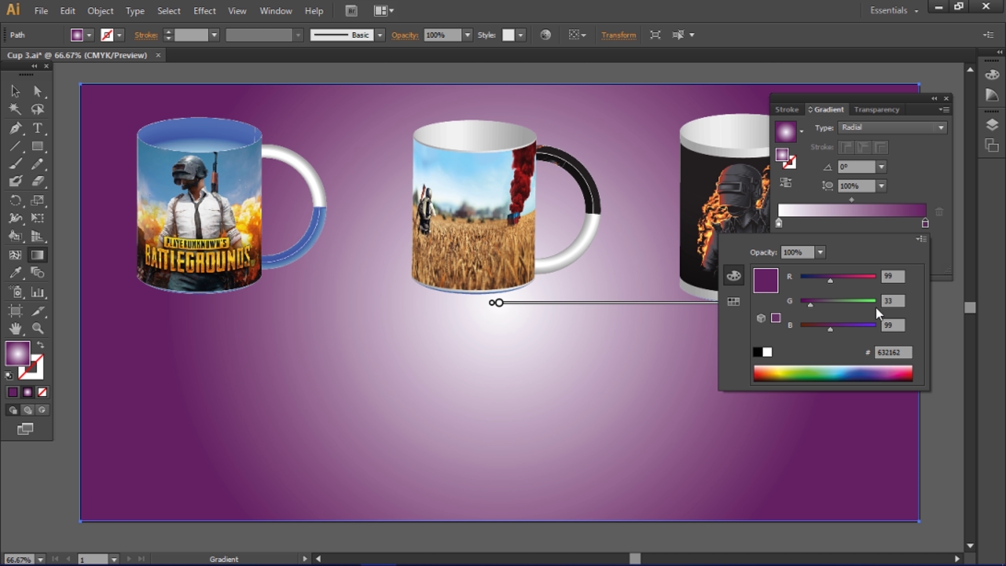
left_click(952, 125)
left_click(947, 99)
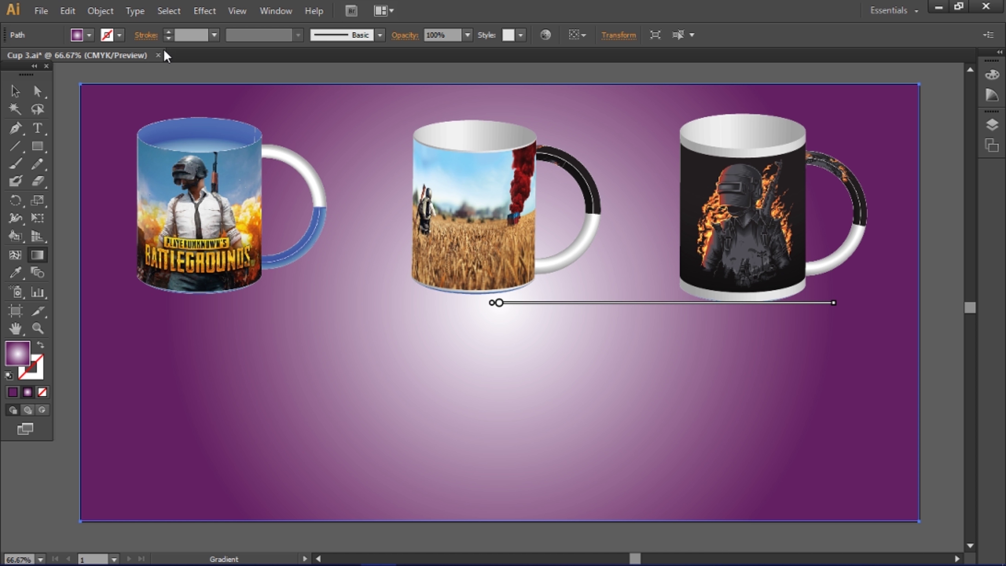
left_click(214, 35)
left_click(232, 245)
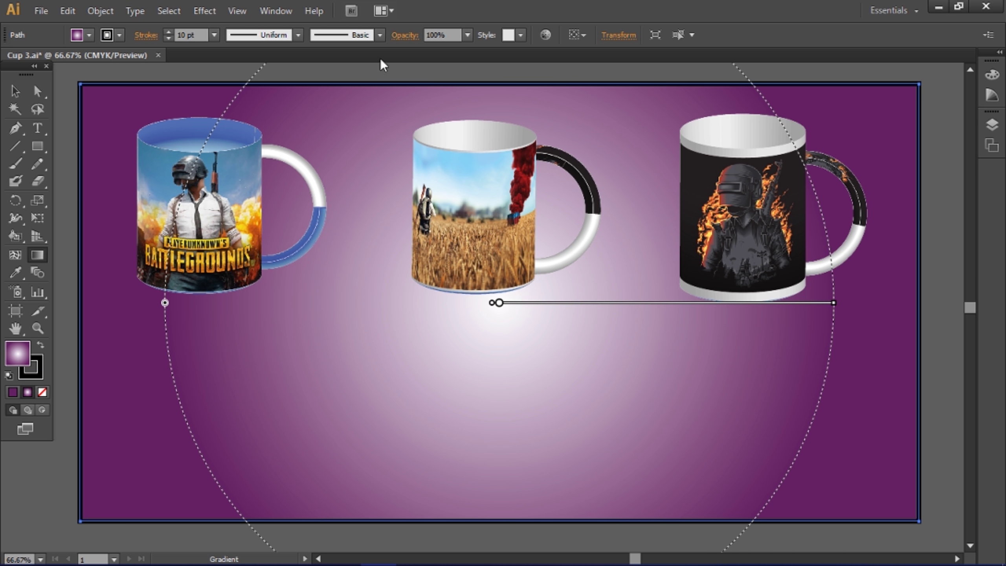
Apply the gem-pattern brush from the Borders_Decorative library to the background's outline
left_click(380, 35)
mouse_move(472, 311)
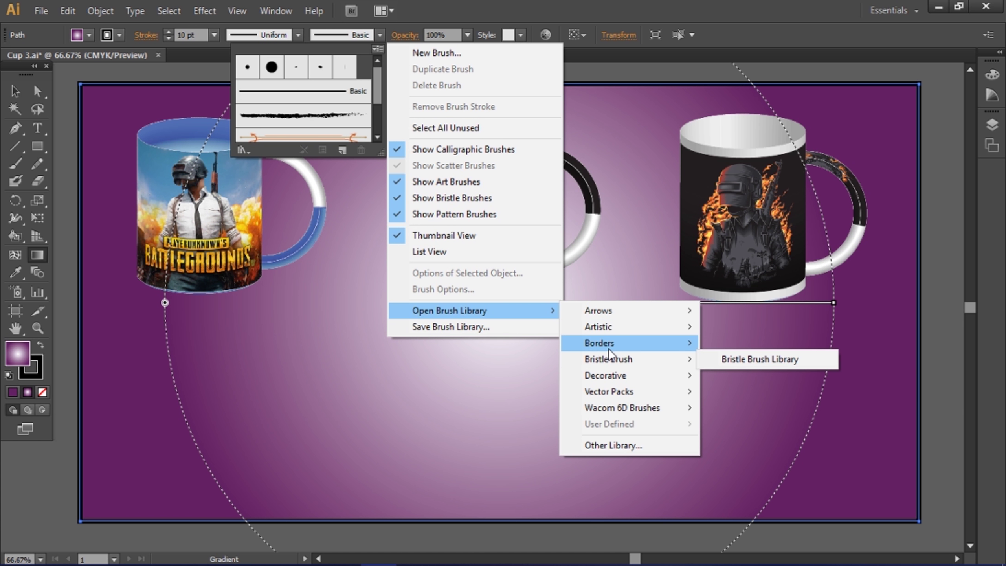
left_click(753, 356)
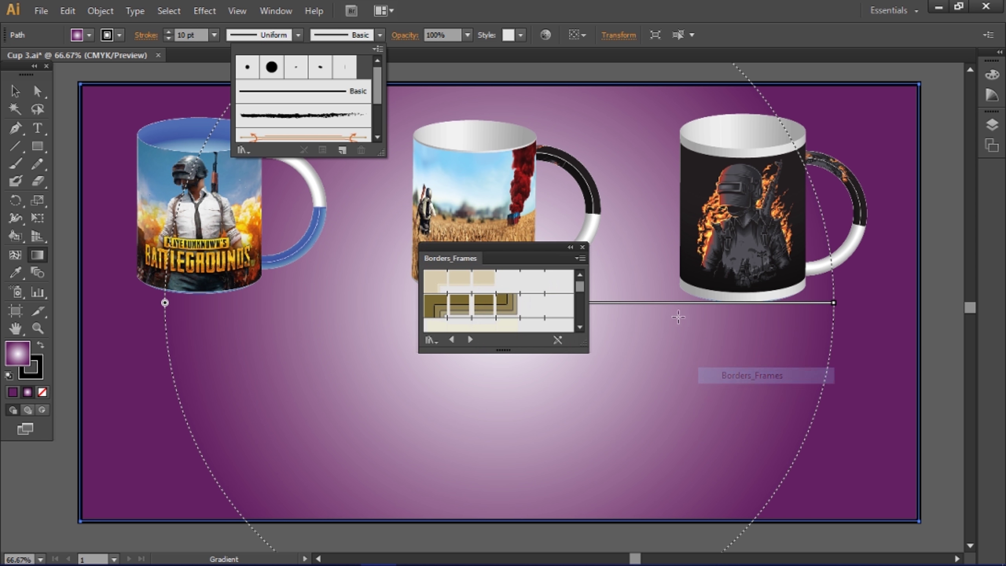
left_click(451, 339)
left_click(472, 286)
left_click(485, 309)
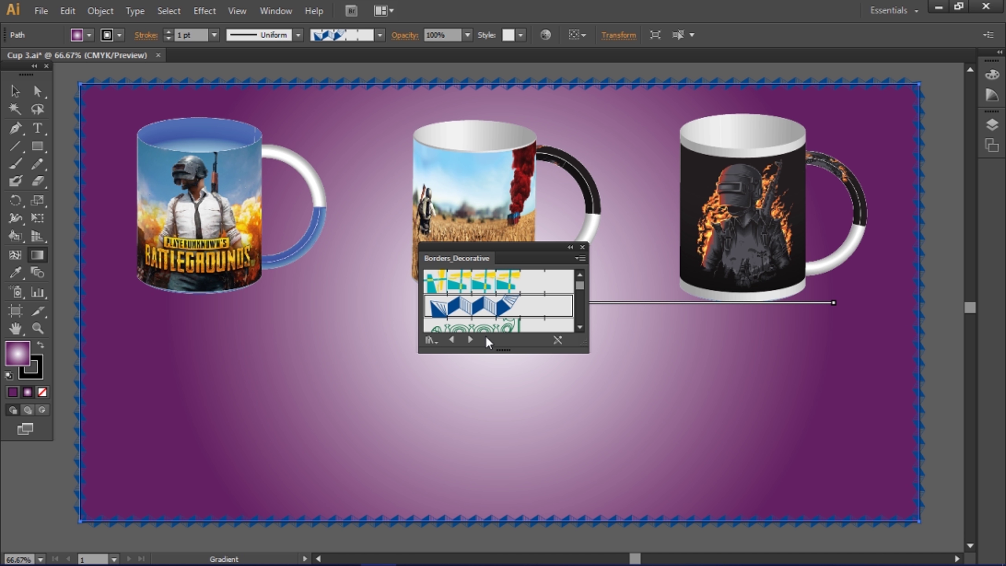
left_click(495, 326)
scroll(574, 304, "down", 1)
scroll(574, 303, "down", 1)
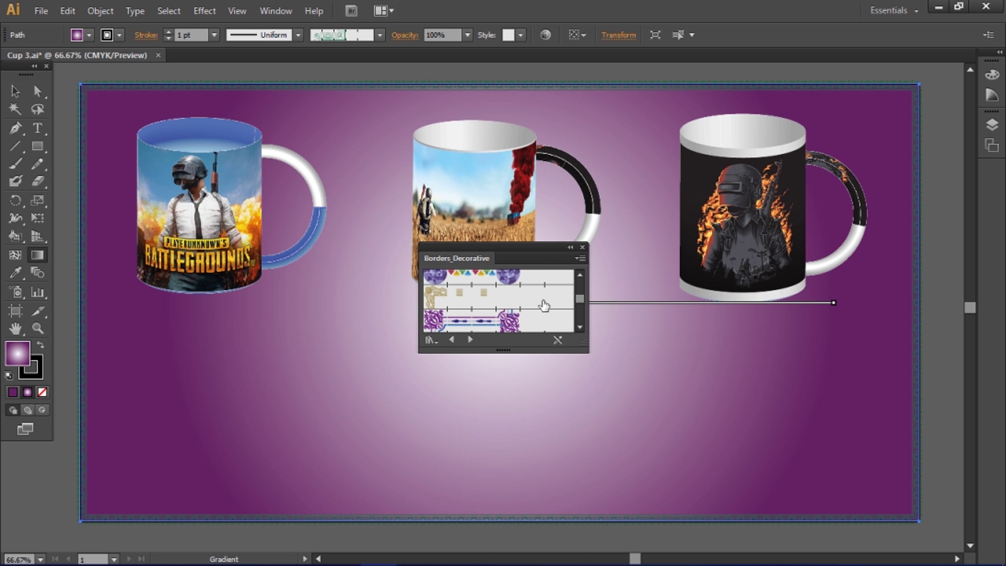
left_click(479, 286)
left_click(481, 286)
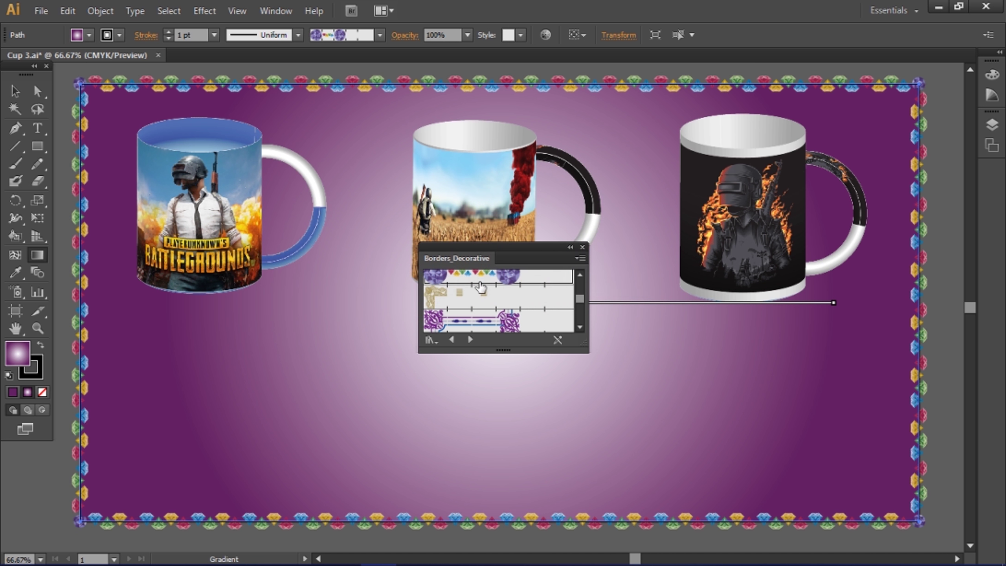
left_click(583, 248)
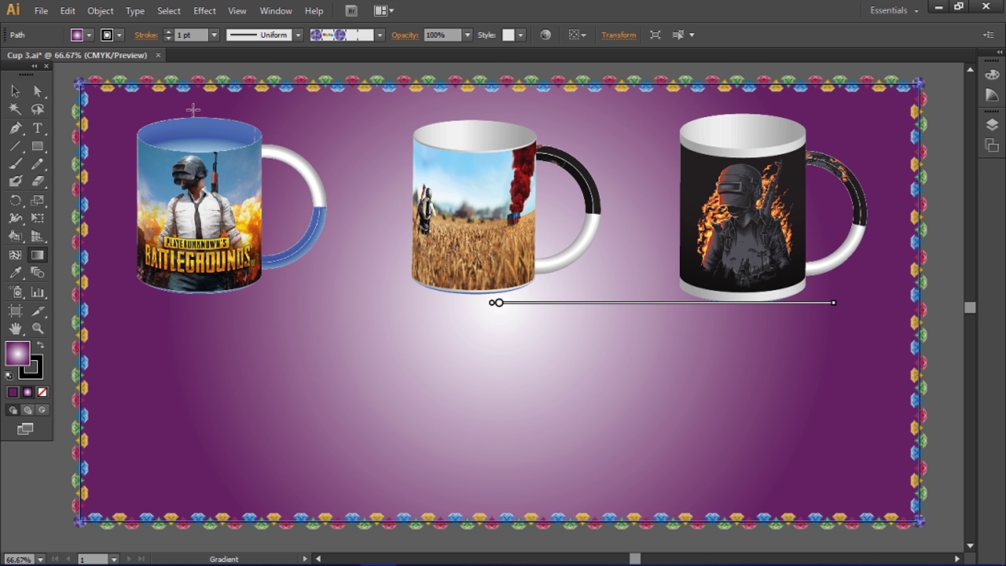
Alt-drag a copy of the three-mug group down to form a second row
key("v")
left_click(219, 189)
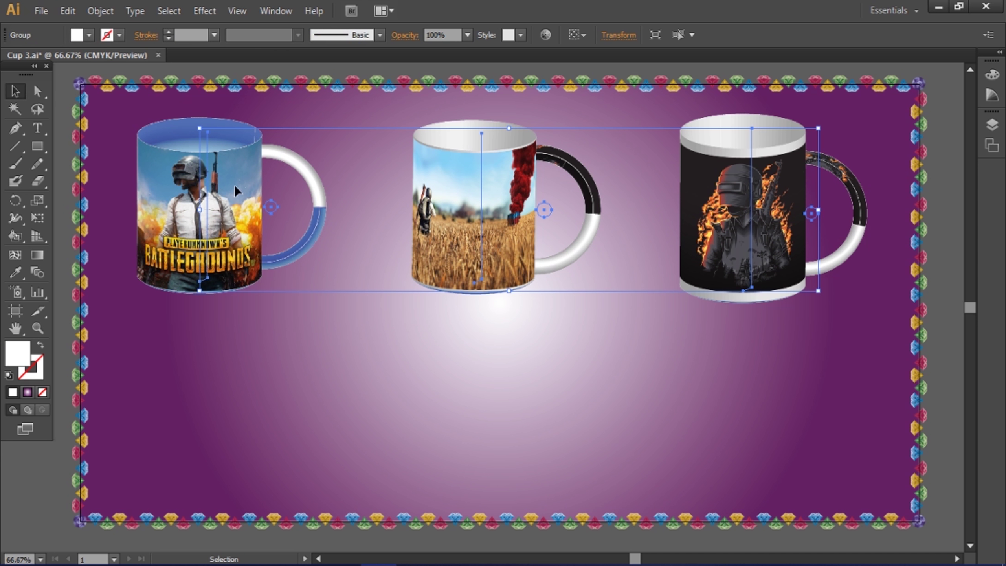
left_click_drag(236, 191, 239, 394)
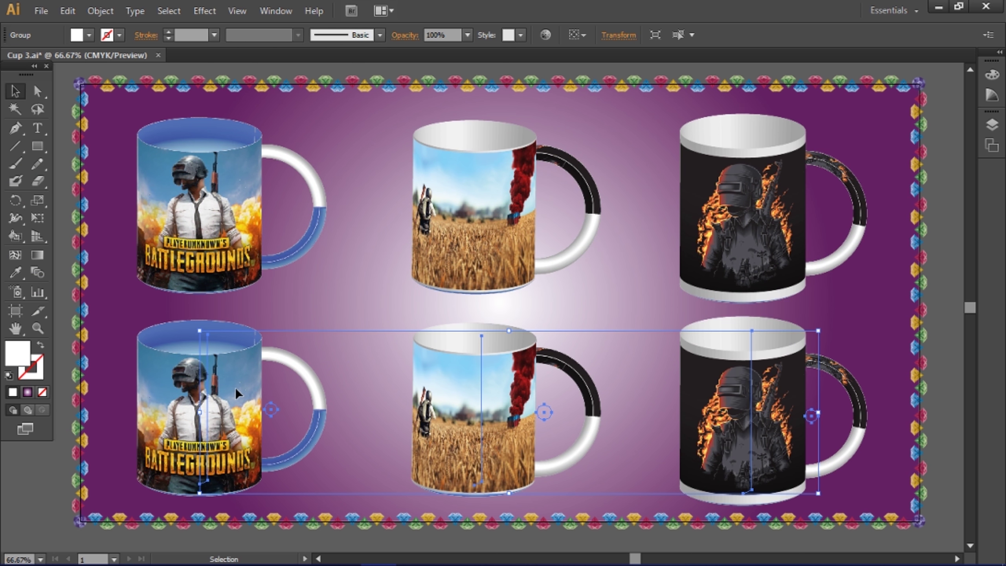
left_click(408, 68)
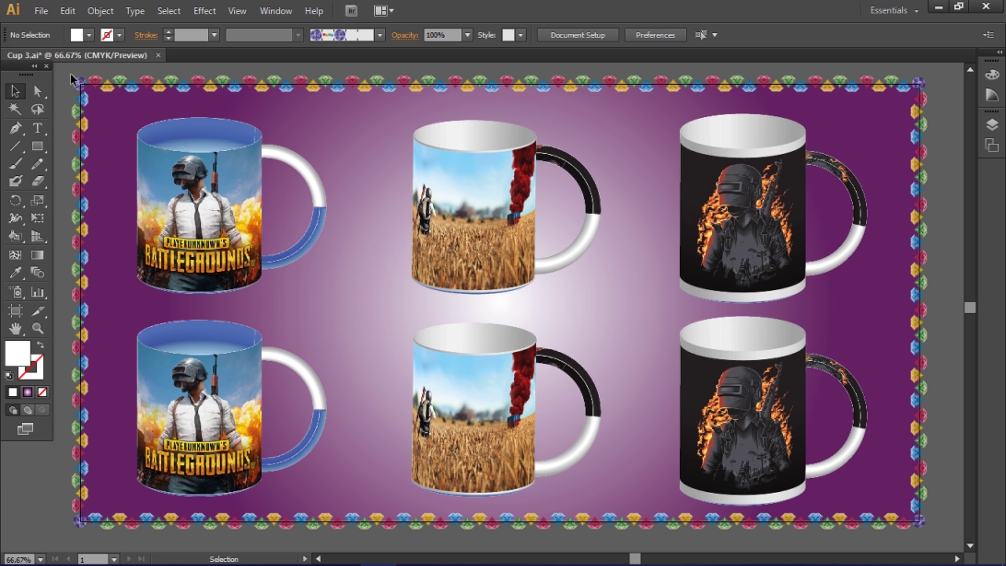
Group all the artwork on the artboard and zoom out to view the six-mug design
left_click_drag(246, 216, 925, 537)
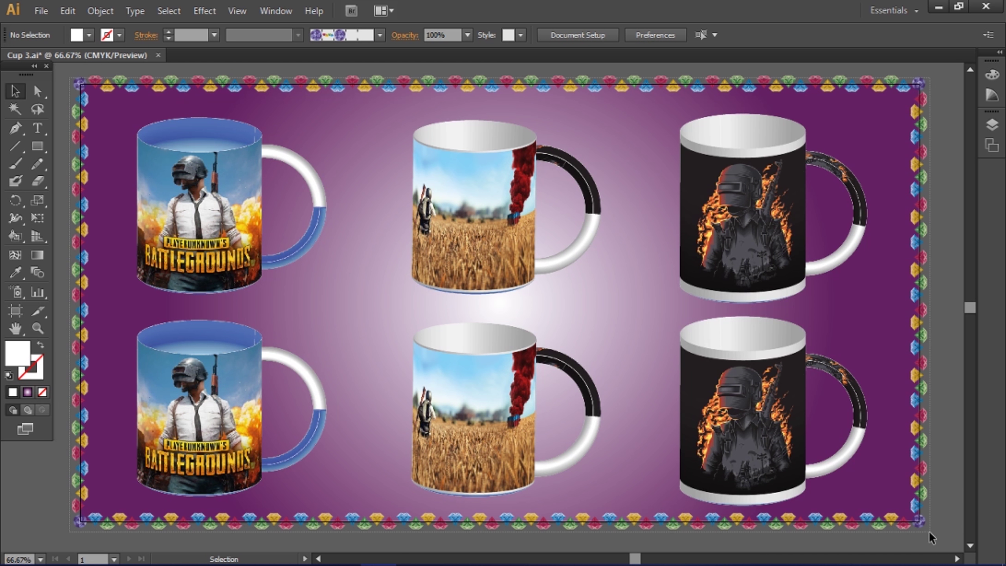
right_click(466, 219)
left_click(498, 284)
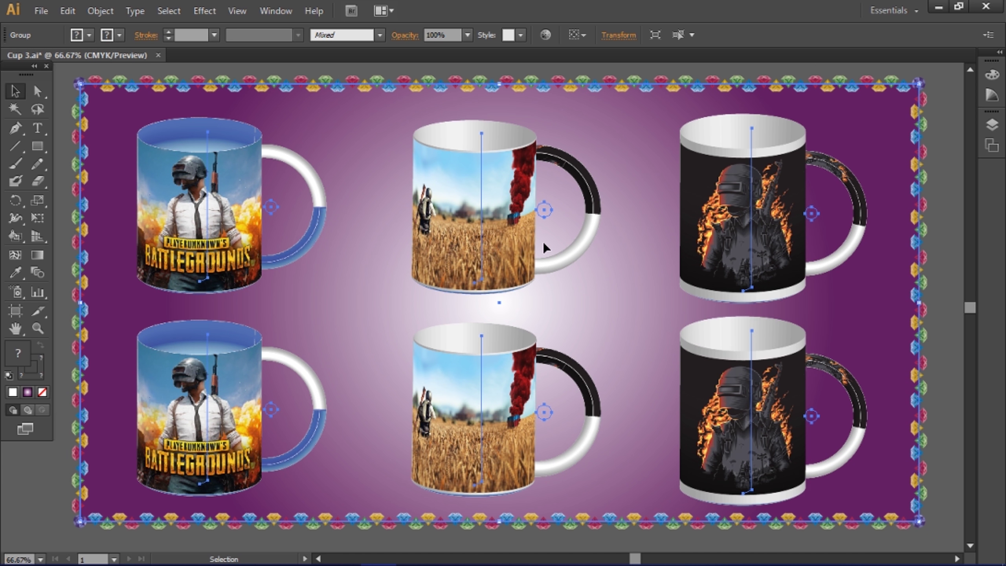
key("ctrl+minus")
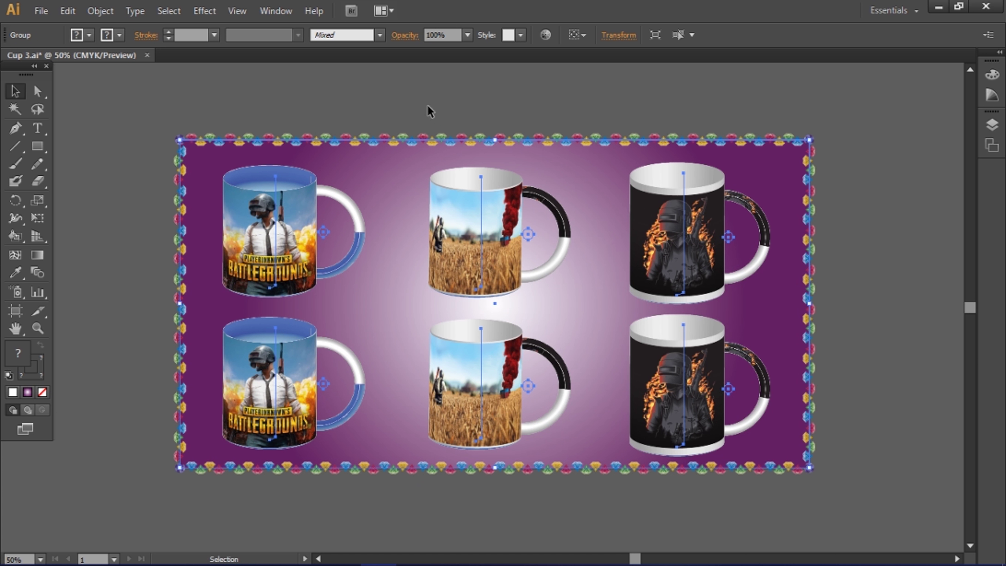
left_click(428, 106)
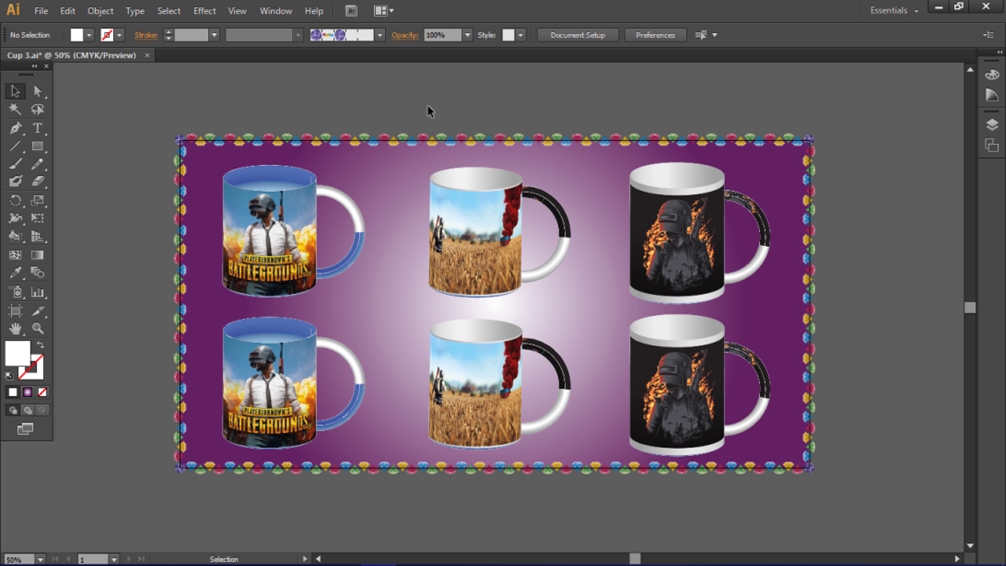